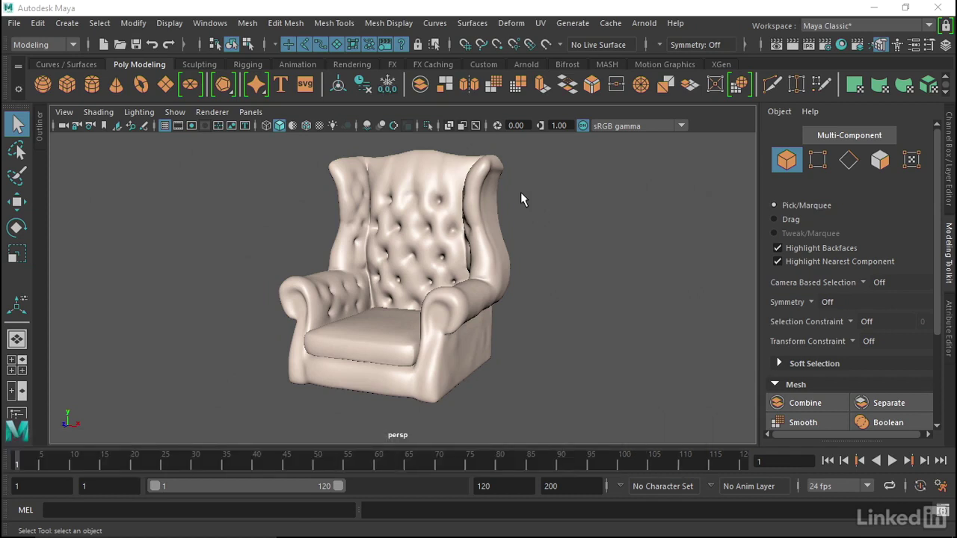
Step: Select the dense high-resolution tufted wingback armchair mesh in the viewport
{"action": "left_click", "coordinate": [439, 220]}
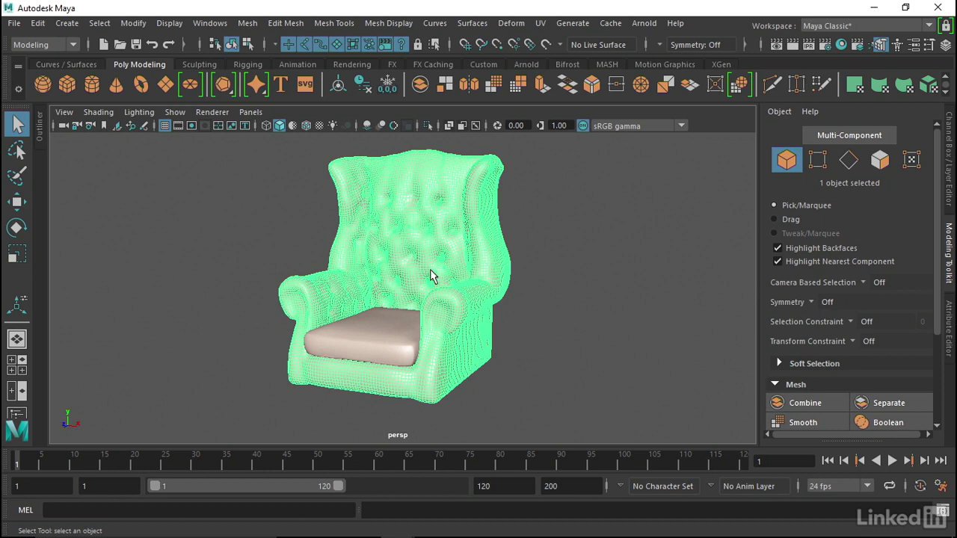
{"action": "left_click_drag", "start_coordinate": [381, 231], "coordinate": [394, 239], "text": "alt"}
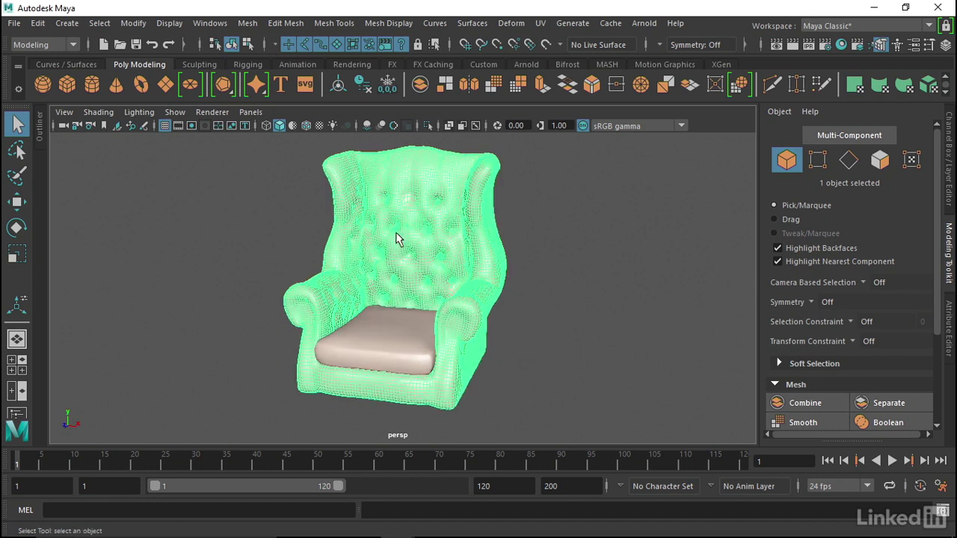
{"action": "right_click_drag", "start_coordinate": [395, 239], "coordinate": [512, 344], "text": "alt"}
{"action": "scroll", "coordinate": [513, 344], "scroll_direction": "up", "scroll_amount": 2}
{"action": "scroll", "coordinate": [489, 305], "scroll_direction": "up", "scroll_amount": 1}
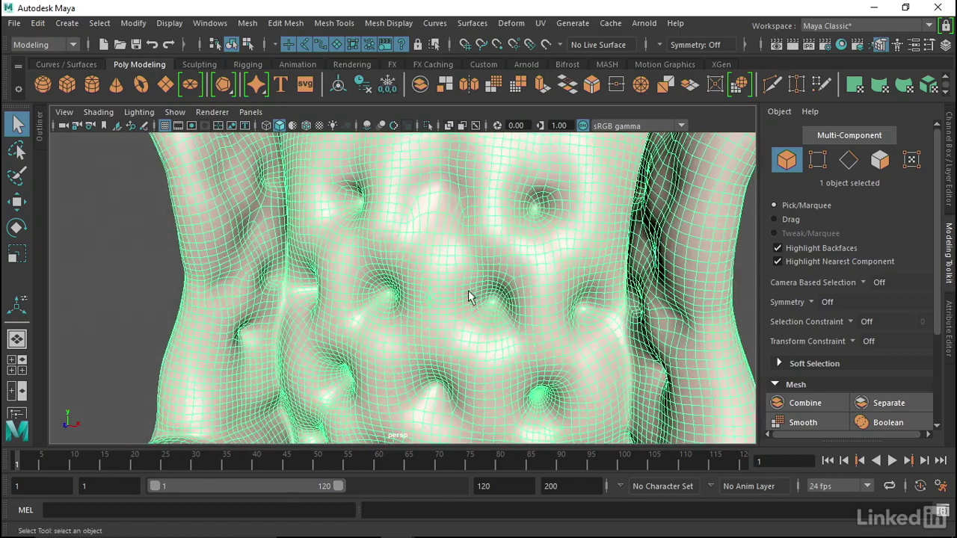
{"action": "scroll", "coordinate": [483, 299], "scroll_direction": "up", "scroll_amount": 1}
{"action": "scroll", "coordinate": [453, 320], "scroll_direction": "up", "scroll_amount": 2}
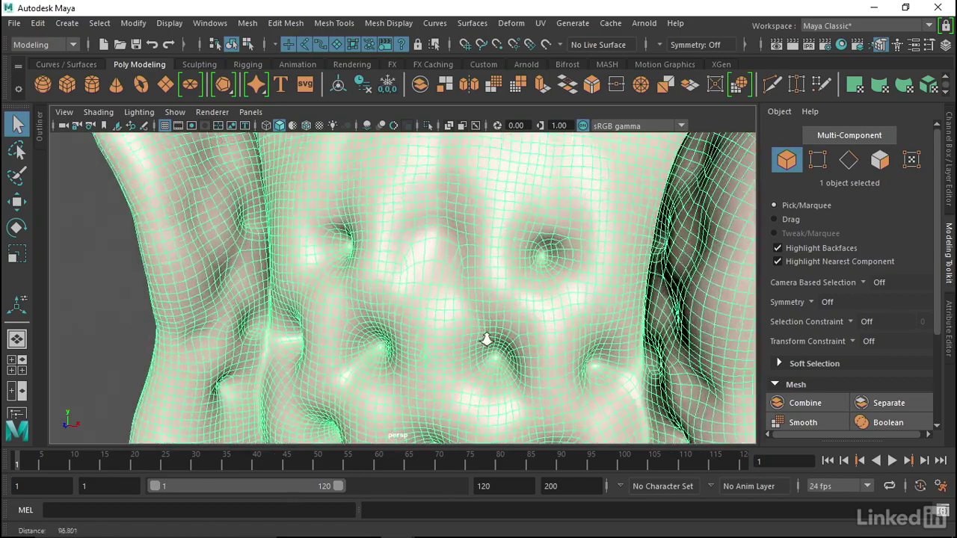
{"action": "left_click_drag", "start_coordinate": [486, 340], "coordinate": [513, 316], "text": "alt"}
{"action": "mouse_move", "coordinate": [513, 316]}
{"action": "middle_mouse_down", "text": "alt"}
{"action": "mouse_move", "coordinate": [486, 312]}
{"action": "mouse_move", "coordinate": [470, 292]}
{"action": "middle_mouse_up", "text": "alt"}
{"action": "left_click_drag", "start_coordinate": [470, 292], "coordinate": [446, 288], "text": "alt"}
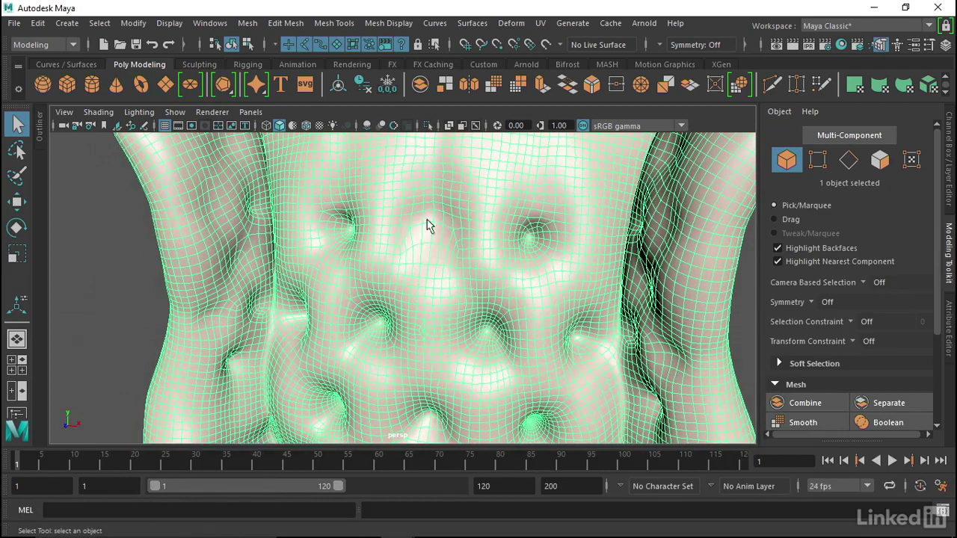
{"action": "mouse_move", "coordinate": [456, 342]}
{"action": "left_mouse_down", "text": "alt"}
{"action": "mouse_move", "coordinate": [459, 261]}
{"action": "mouse_move", "coordinate": [470, 274]}
{"action": "mouse_move", "coordinate": [457, 277]}
{"action": "left_mouse_up", "text": "alt"}
{"action": "scroll", "coordinate": [449, 384], "scroll_direction": "up", "scroll_amount": 3}
{"action": "mouse_move", "coordinate": [449, 384]}
{"action": "middle_mouse_down", "text": "alt"}
{"action": "mouse_move", "coordinate": [463, 288]}
{"action": "mouse_move", "coordinate": [564, 337]}
{"action": "middle_mouse_up", "text": "alt"}
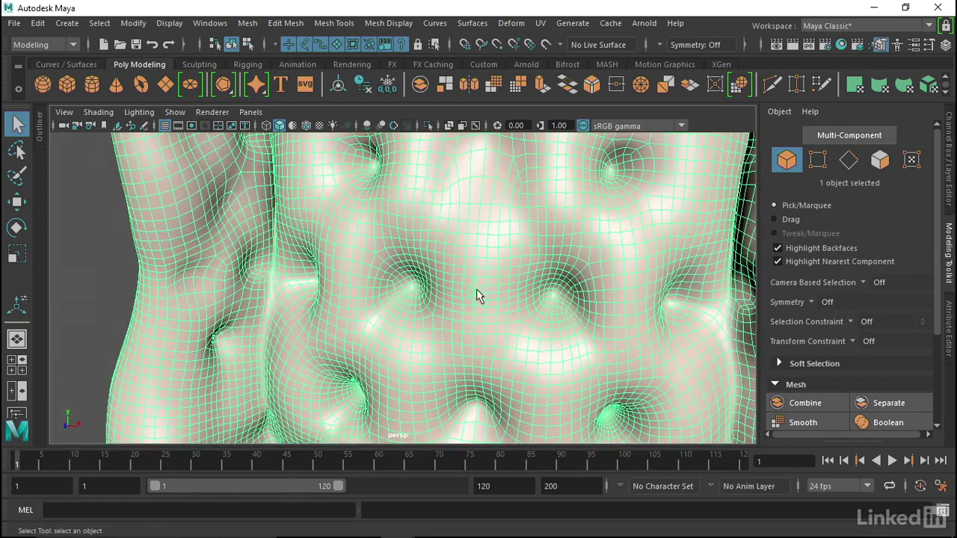
{"action": "mouse_move", "coordinate": [476, 303]}
{"action": "right_mouse_down", "text": "alt"}
{"action": "mouse_move", "coordinate": [537, 314]}
{"action": "mouse_move", "coordinate": [509, 319]}
{"action": "right_mouse_up", "text": "alt"}
{"action": "mouse_move", "coordinate": [486, 292]}
{"action": "middle_mouse_down", "text": "alt"}
{"action": "mouse_move", "coordinate": [434, 279]}
{"action": "mouse_move", "coordinate": [421, 312]}
{"action": "middle_mouse_up", "text": "alt"}
{"action": "scroll", "coordinate": [481, 282], "scroll_direction": "down", "scroll_amount": 2}
{"action": "scroll", "coordinate": [441, 278], "scroll_direction": "down", "scroll_amount": 2}
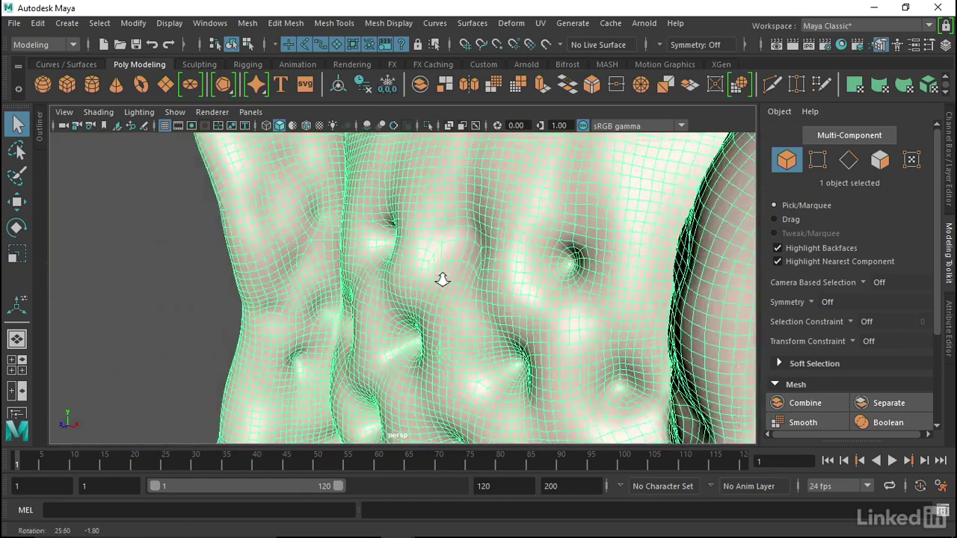
{"action": "scroll", "coordinate": [363, 281], "scroll_direction": "down", "scroll_amount": 4}
{"action": "scroll", "coordinate": [323, 184], "scroll_direction": "down", "scroll_amount": 1}
{"action": "scroll", "coordinate": [323, 184], "scroll_direction": "up", "scroll_amount": 1}
{"action": "scroll", "coordinate": [331, 198], "scroll_direction": "up", "scroll_amount": 3}
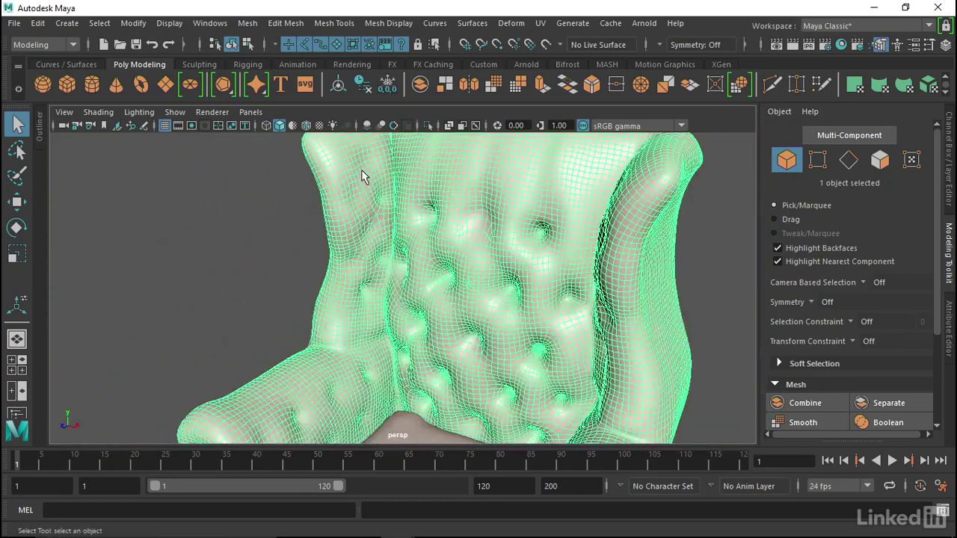
{"action": "scroll", "coordinate": [363, 278], "scroll_direction": "down", "scroll_amount": 1}
{"action": "scroll", "coordinate": [359, 256], "scroll_direction": "down", "scroll_amount": 4}
{"action": "scroll", "coordinate": [416, 222], "scroll_direction": "up", "scroll_amount": 2}
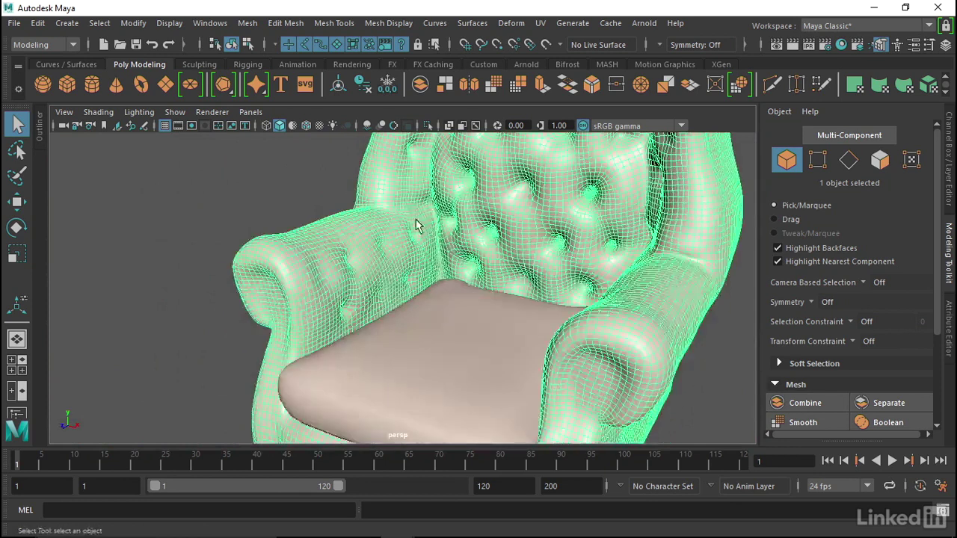
{"action": "scroll", "coordinate": [403, 242], "scroll_direction": "up", "scroll_amount": 2}
{"action": "mouse_move", "coordinate": [381, 268]}
{"action": "left_mouse_down", "text": "alt"}
{"action": "mouse_move", "coordinate": [359, 274]}
{"action": "mouse_move", "coordinate": [382, 252]}
{"action": "mouse_move", "coordinate": [358, 233]}
{"action": "left_mouse_up", "text": "alt"}
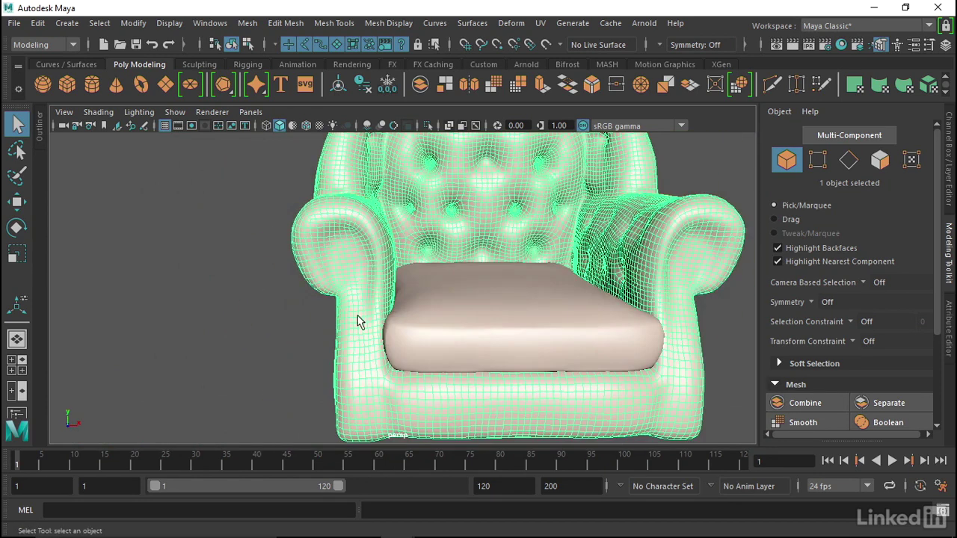
{"action": "middle_click_drag", "start_coordinate": [584, 271], "coordinate": [521, 252], "text": "alt"}
{"action": "left_click_drag", "start_coordinate": [521, 253], "coordinate": [484, 256], "text": "alt"}
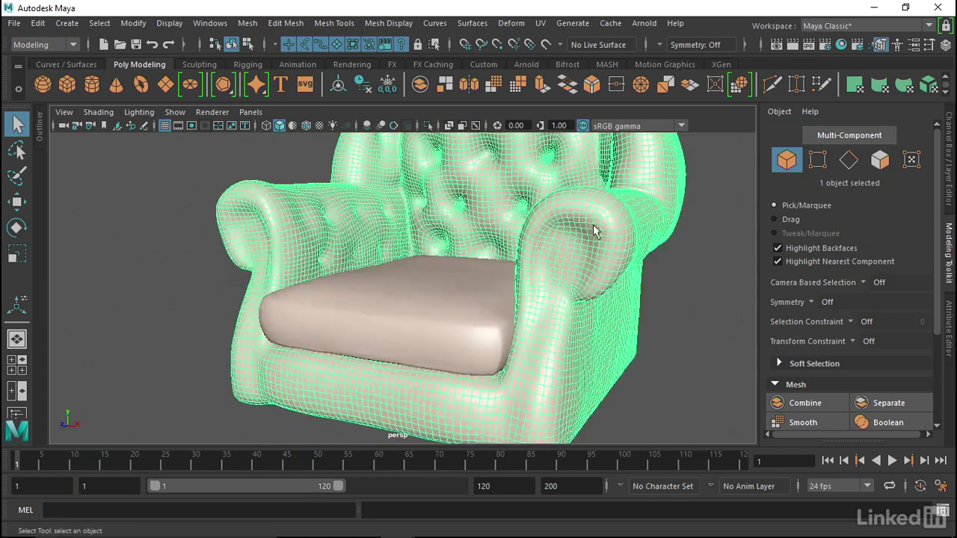
{"action": "mouse_move", "coordinate": [578, 258]}
{"action": "left_mouse_down", "text": "alt"}
{"action": "mouse_move", "coordinate": [504, 279]}
{"action": "mouse_move", "coordinate": [623, 263]}
{"action": "left_mouse_up", "text": "alt"}
Step: Hide the seat cushion with Ctrl+H and select the armchair body
{"action": "left_click", "coordinate": [510, 278]}
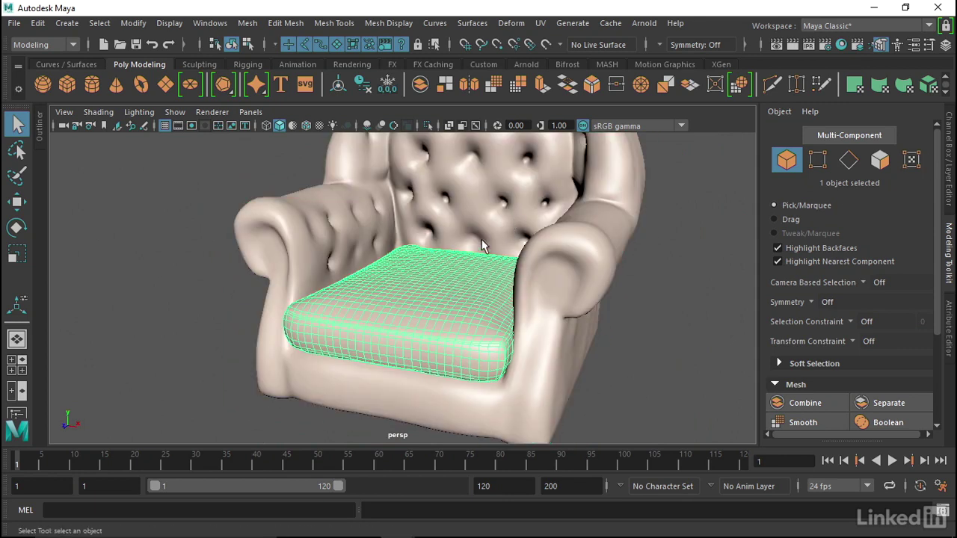
{"action": "key", "text": "ctrl+h"}
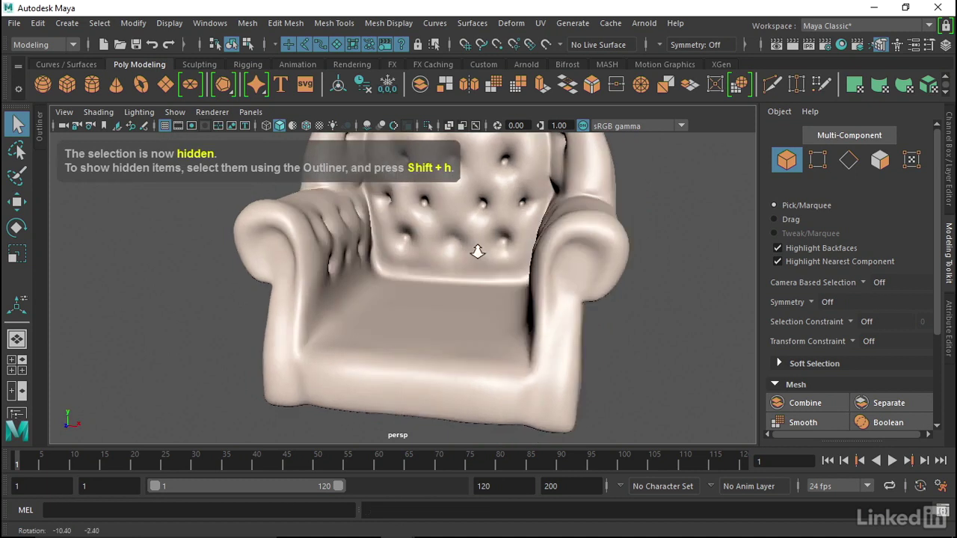
{"action": "right_click_drag", "start_coordinate": [481, 238], "coordinate": [411, 286], "text": "alt"}
{"action": "left_click", "coordinate": [412, 286]}
{"action": "right_click_drag", "start_coordinate": [550, 210], "coordinate": [406, 231], "text": "alt"}
{"action": "left_click_drag", "start_coordinate": [406, 231], "coordinate": [397, 239], "text": "alt"}
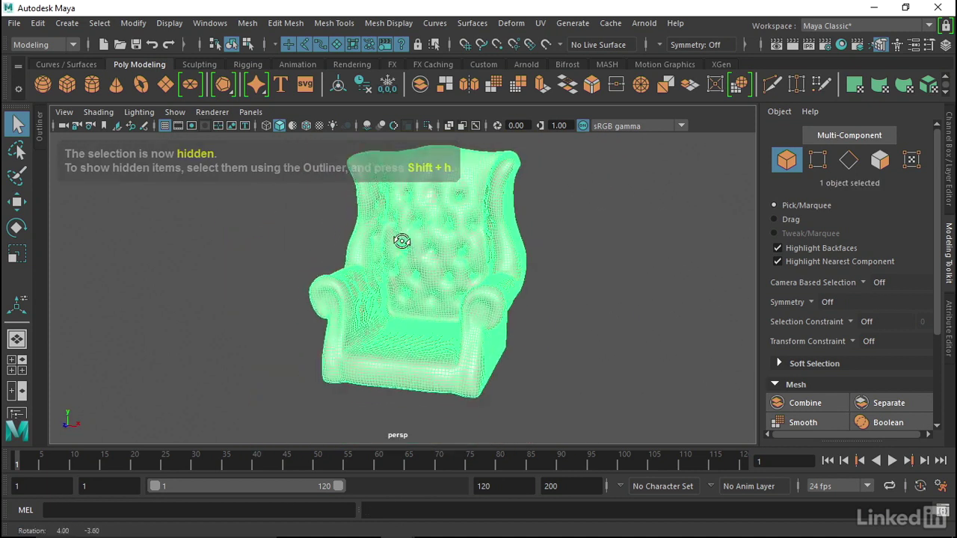
{"action": "right_click_drag", "start_coordinate": [397, 239], "coordinate": [422, 252], "text": "alt"}
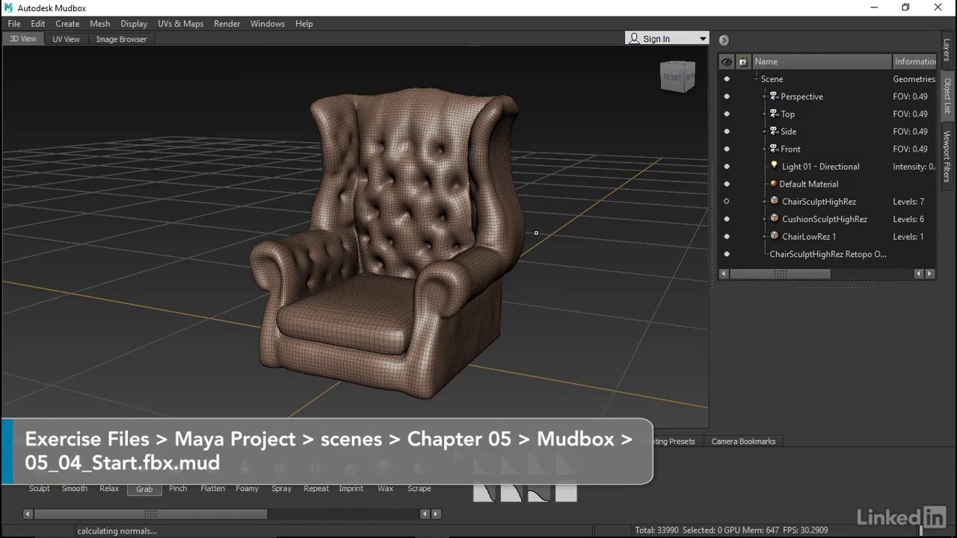
Step: Hide CushionSculptHighRez and ChairLowRez 1, leaving only ChairSculptHighRez visible
{"action": "left_click", "coordinate": [727, 219]}
{"action": "left_click", "coordinate": [726, 237]}
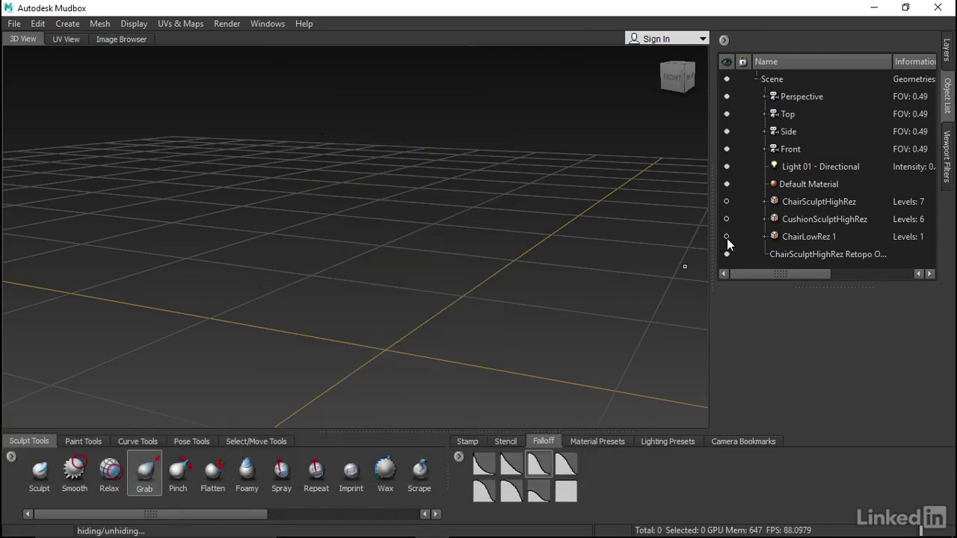
{"action": "left_click", "coordinate": [726, 201]}
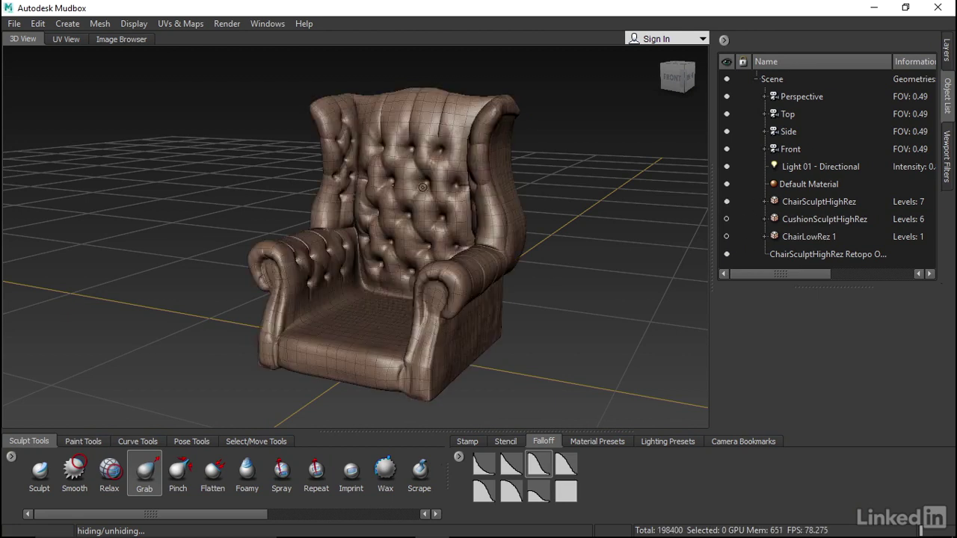
Step: Step ChairSculptHighRez through its subdivision levels and settle on level 3
{"action": "key", "text": "Page_Up"}
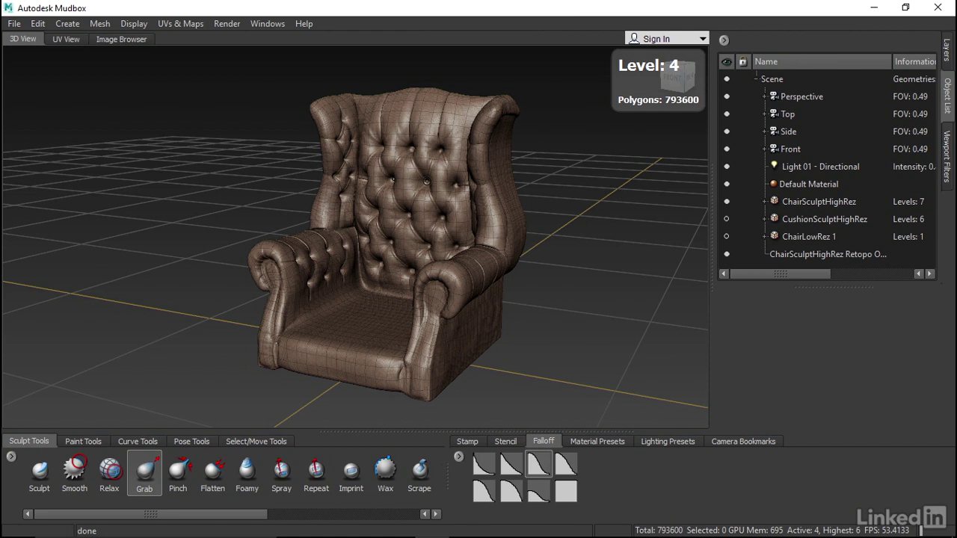
{"action": "key", "text": "Page_Down"}
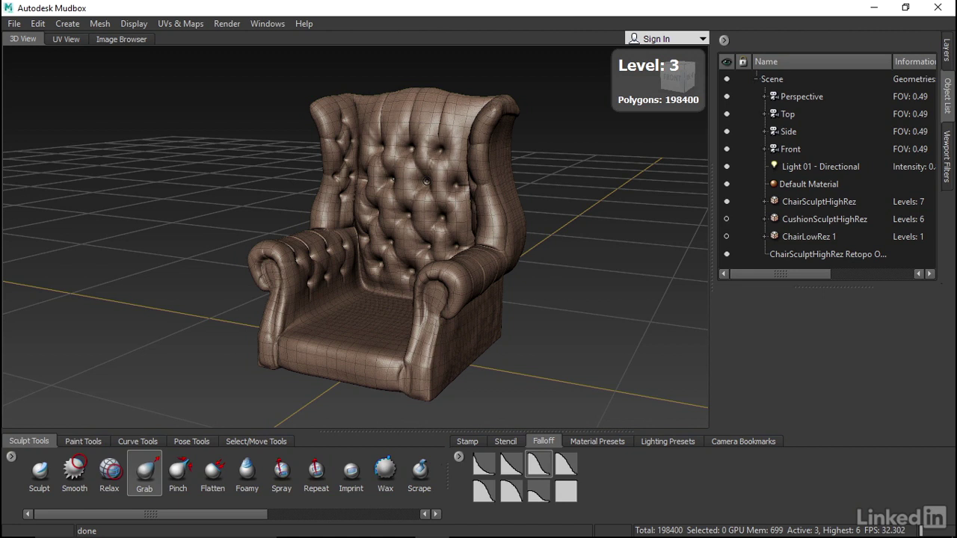
{"action": "key", "text": "Page_Down"}
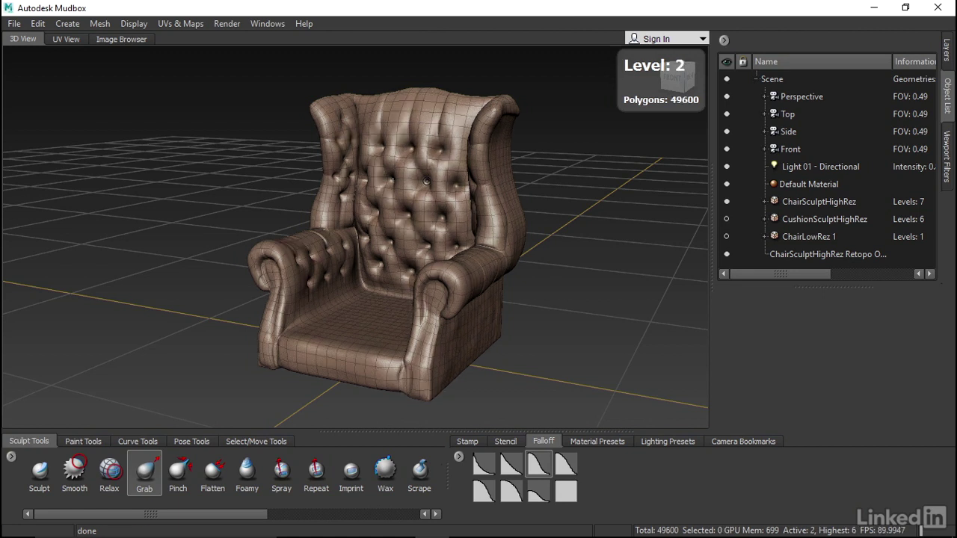
{"action": "key", "text": "Page_Up"}
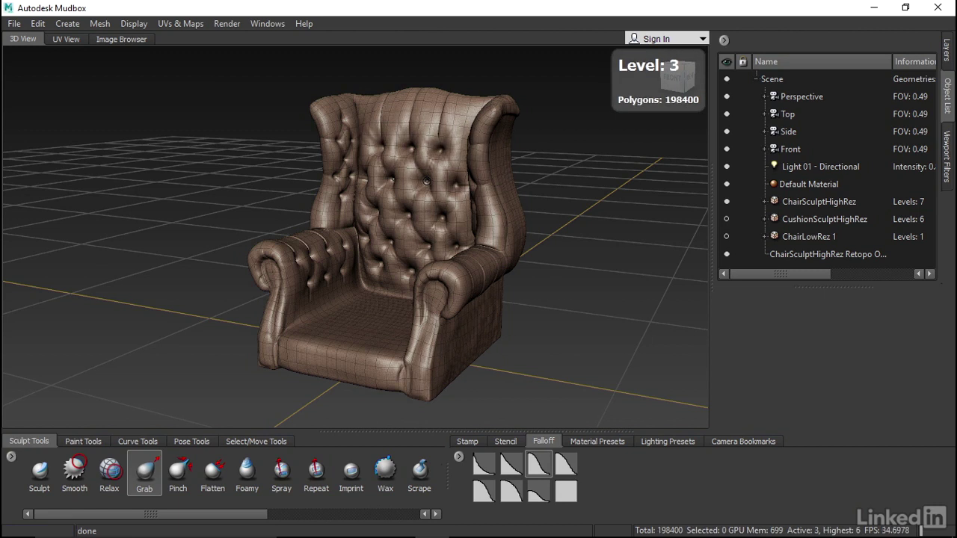
Step: Send ChairSculptHighRez to Maya as a new scene using its base mesh
{"action": "left_click", "coordinate": [822, 200]}
{"action": "left_click", "coordinate": [14, 25]}
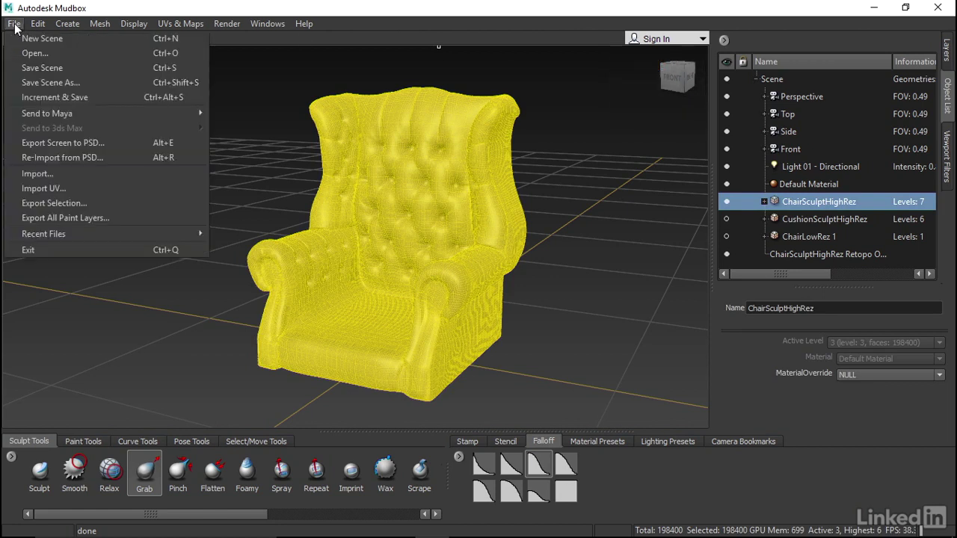
{"action": "mouse_move", "coordinate": [47, 113]}
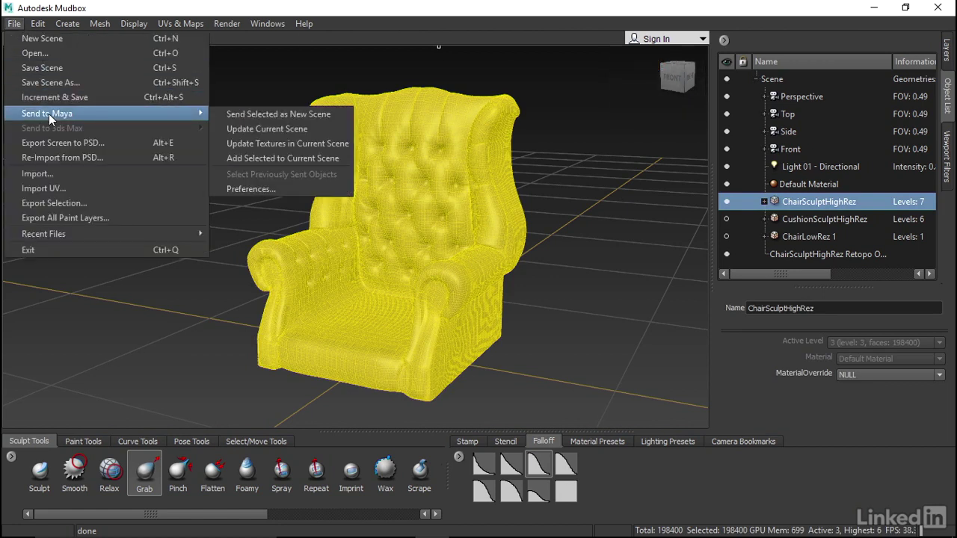
{"action": "left_click", "coordinate": [305, 159]}
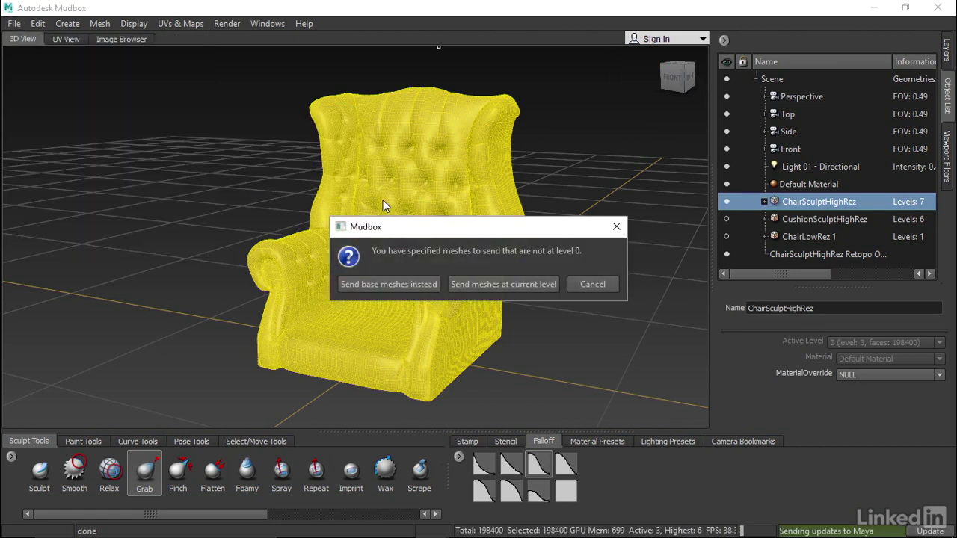
{"action": "left_click_drag", "start_coordinate": [439, 231], "coordinate": [421, 158]}
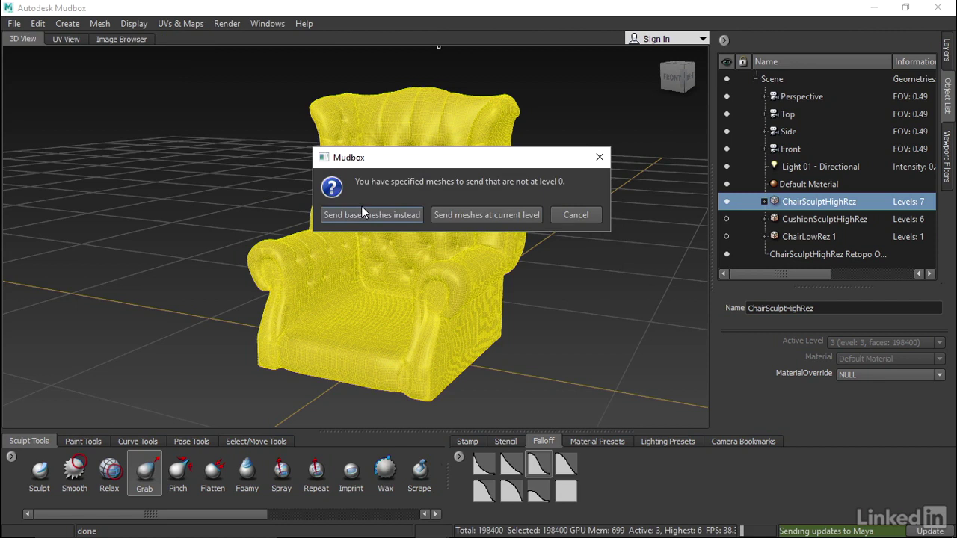
{"action": "left_click", "coordinate": [506, 216]}
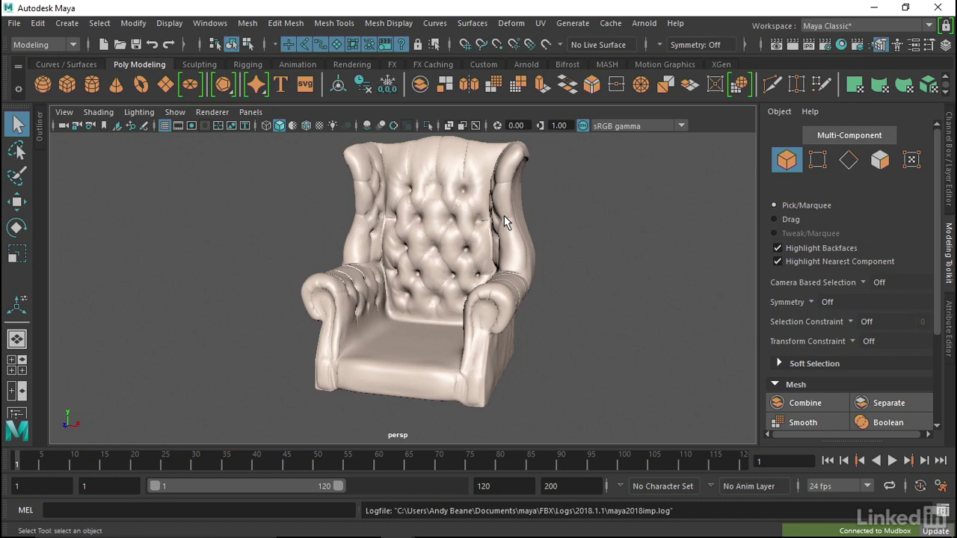
Step: Put the imported ChairSculptHighRez mesh on a new display layer, layer1
{"action": "left_click", "coordinate": [446, 156]}
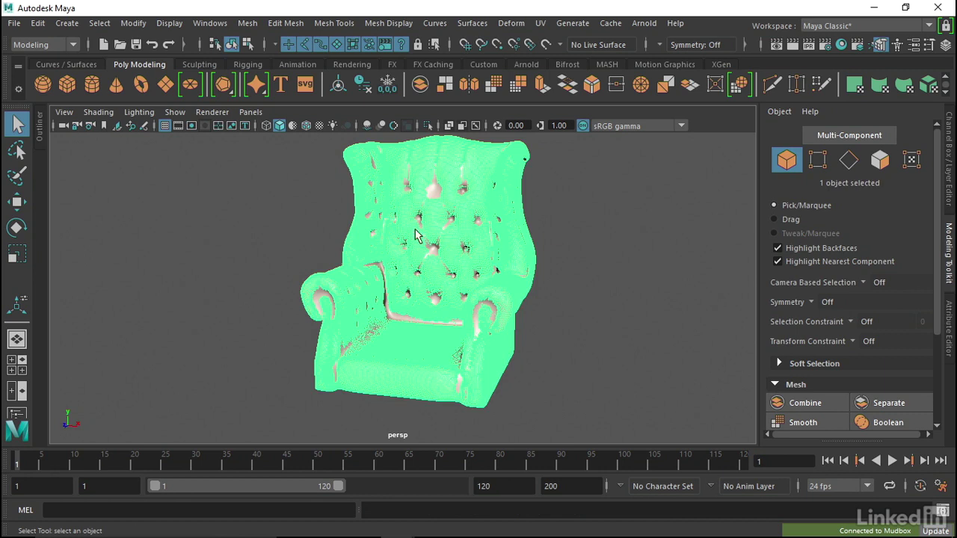
{"action": "left_click", "coordinate": [949, 196]}
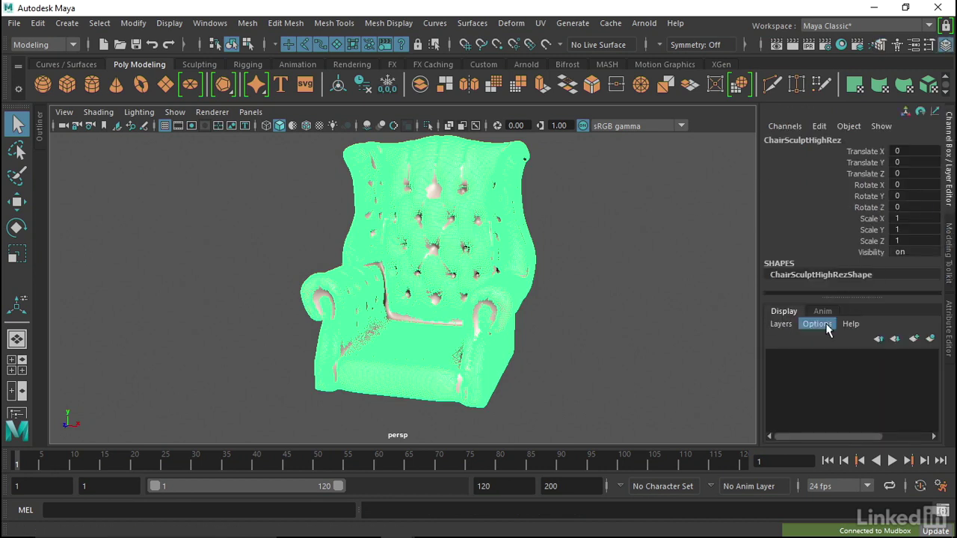
{"action": "left_click", "coordinate": [931, 340]}
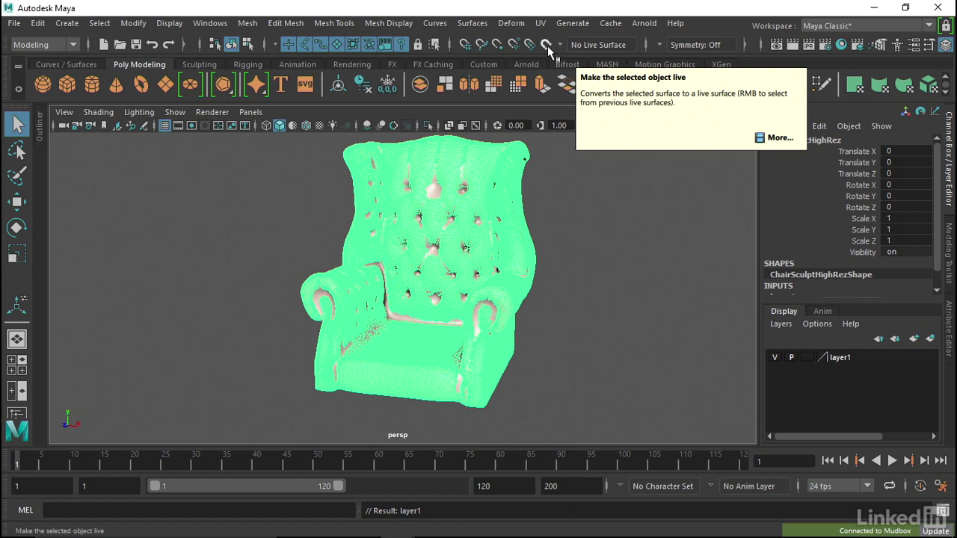
Step: Make ChairSculptHighRez the live surface
{"action": "left_click", "coordinate": [547, 45]}
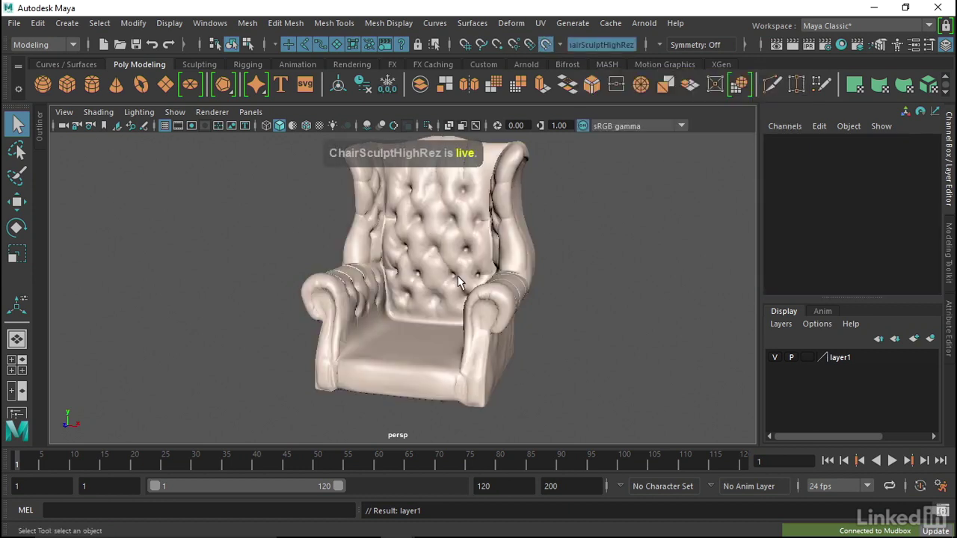
{"action": "left_click_drag", "start_coordinate": [438, 213], "coordinate": [478, 246], "text": "alt"}
{"action": "mouse_move", "coordinate": [478, 246]}
{"action": "right_mouse_down", "text": "alt"}
{"action": "mouse_move", "coordinate": [518, 278]}
{"action": "mouse_move", "coordinate": [544, 343]}
{"action": "right_mouse_up", "text": "alt"}
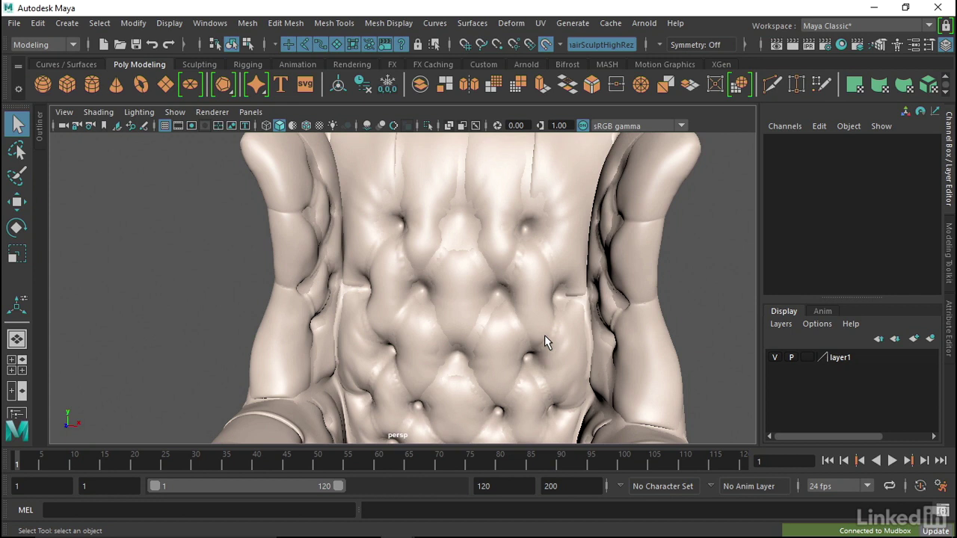
Step: Select ChairBack_Geo and activate the Sculpt Tool with an enlarged brush
{"action": "left_click", "coordinate": [199, 64]}
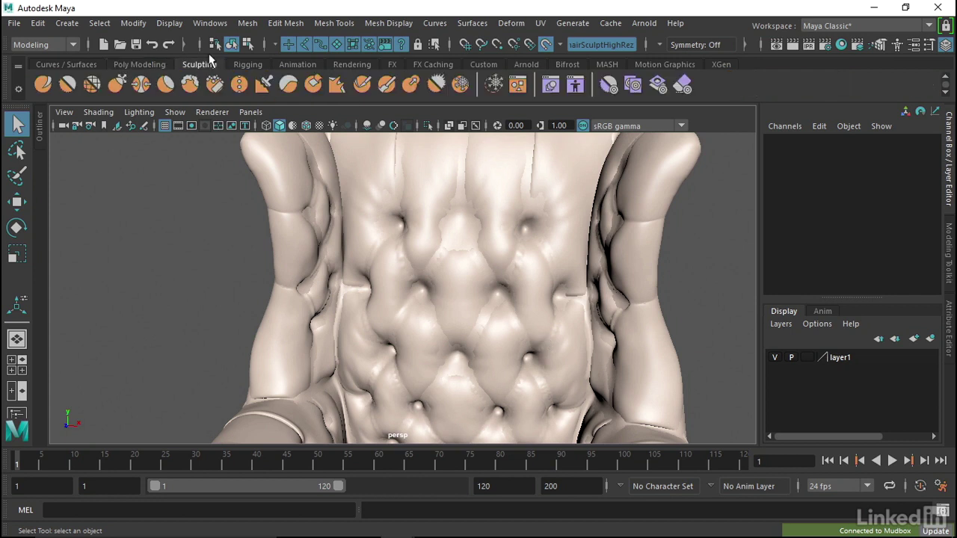
{"action": "left_click", "coordinate": [464, 230]}
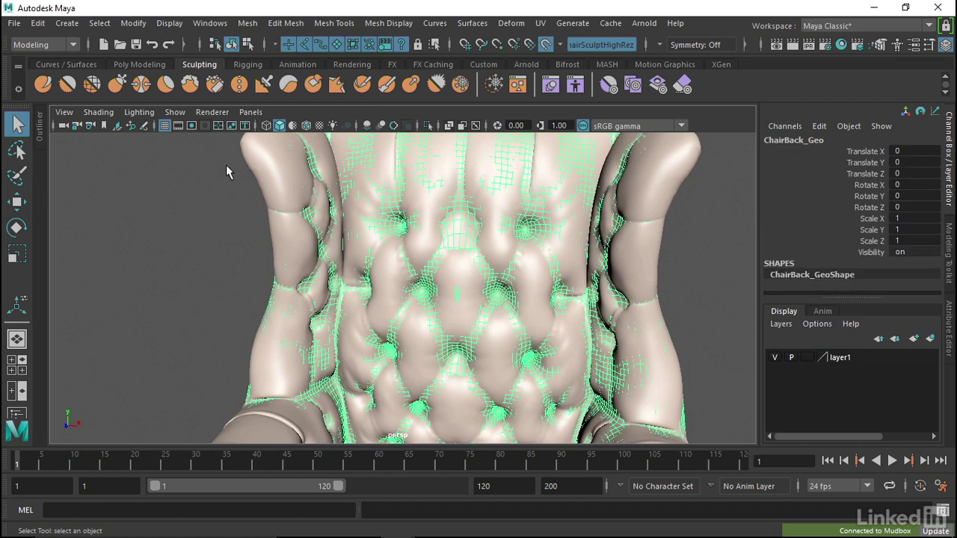
{"action": "left_click", "coordinate": [43, 88]}
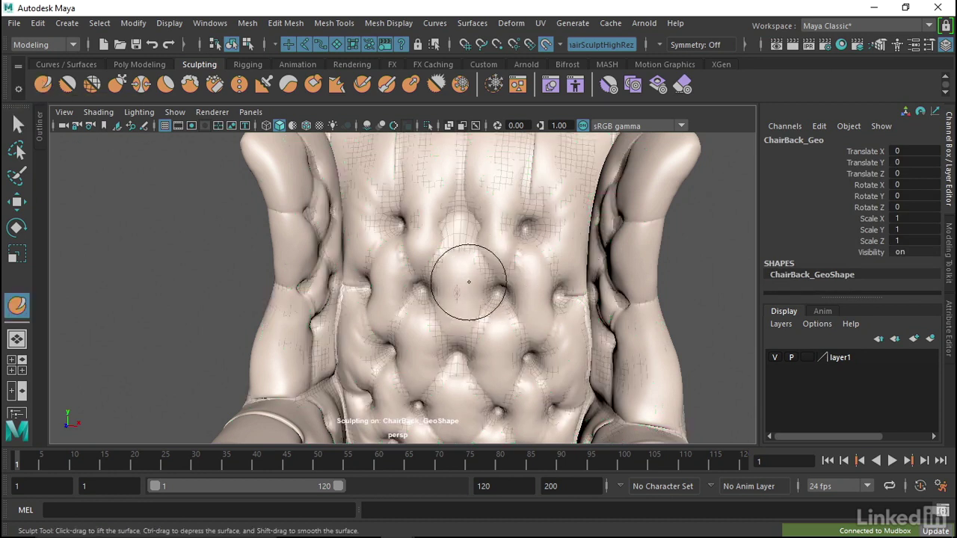
{"action": "mouse_move", "coordinate": [493, 251]}
{"action": "left_mouse_down"}
{"action": "mouse_move", "coordinate": [523, 251]}
{"action": "mouse_move", "coordinate": [471, 252]}
{"action": "mouse_move", "coordinate": [493, 256]}
{"action": "mouse_move", "coordinate": [489, 212]}
{"action": "left_mouse_up"}
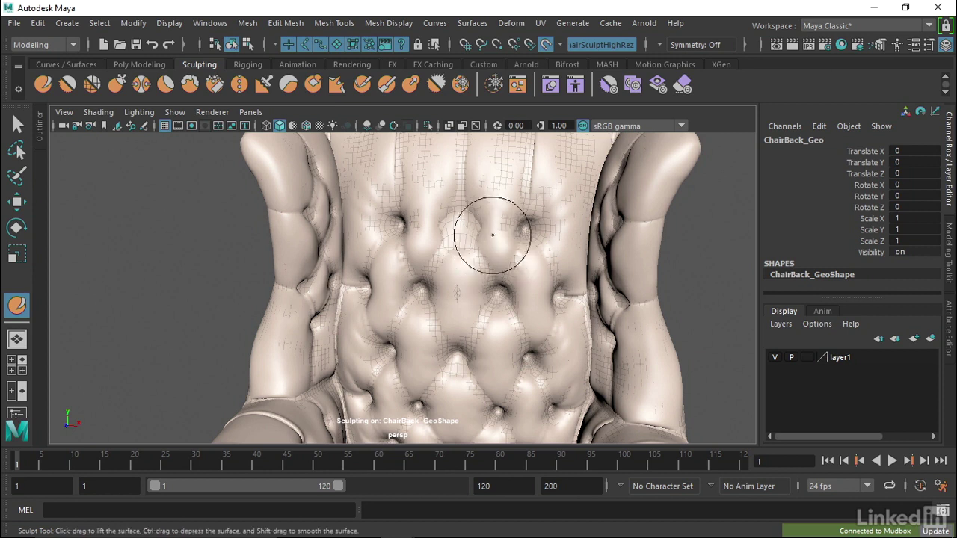
Step: Sculpt and smooth the surface around the central button on the chair back
{"action": "right_click_drag", "start_coordinate": [473, 246], "coordinate": [468, 356], "text": "alt"}
{"action": "middle_click_drag", "start_coordinate": [468, 357], "coordinate": [461, 271], "text": "alt"}
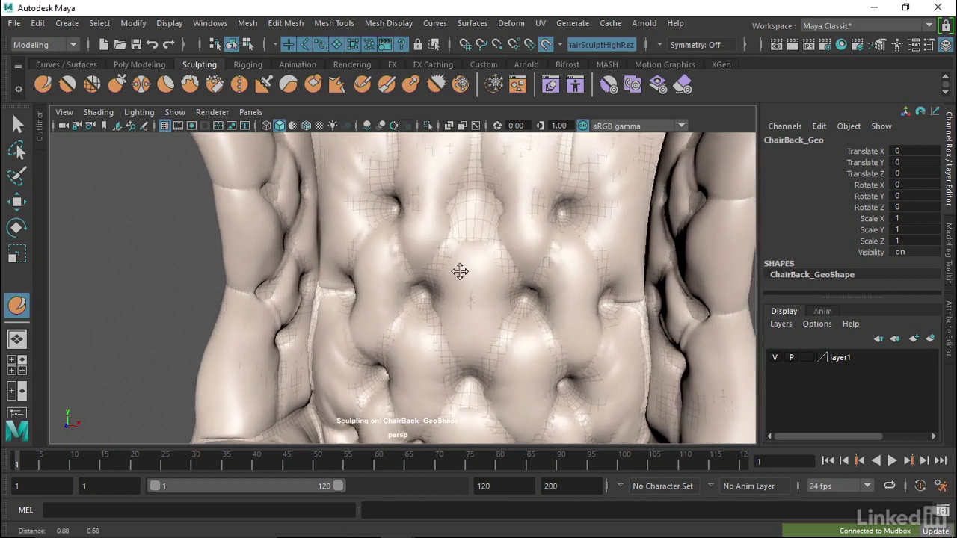
{"action": "mouse_move", "coordinate": [449, 309]}
{"action": "left_mouse_down", "text": "alt"}
{"action": "mouse_move", "coordinate": [464, 290]}
{"action": "mouse_move", "coordinate": [449, 277]}
{"action": "left_mouse_up", "text": "alt"}
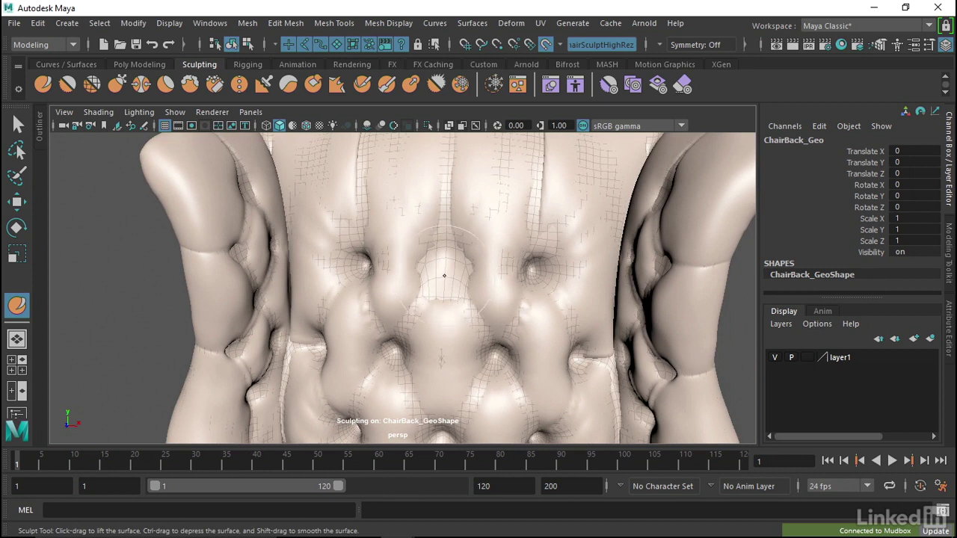
{"action": "mouse_move", "coordinate": [446, 271]}
{"action": "left_mouse_down"}
{"action": "mouse_move", "coordinate": [441, 280]}
{"action": "mouse_move", "coordinate": [447, 268]}
{"action": "left_mouse_up"}
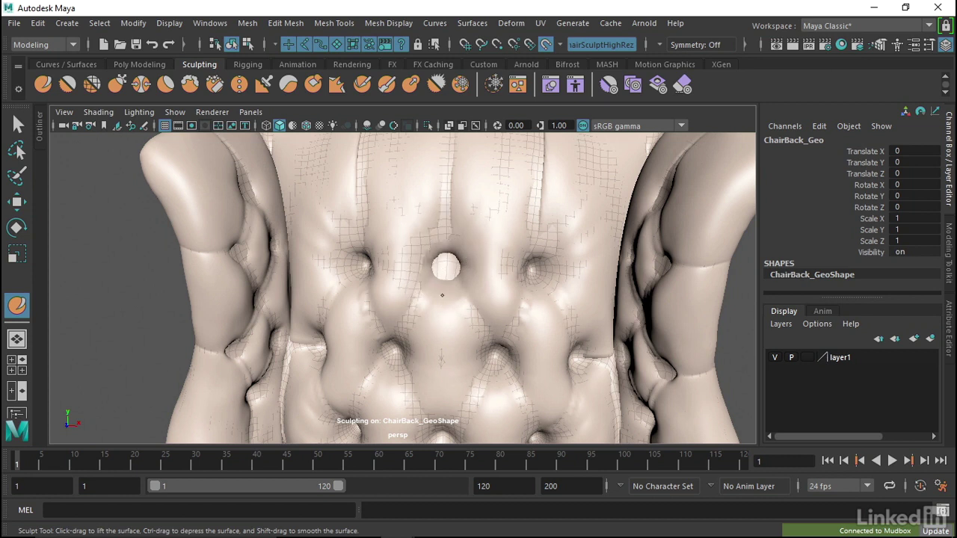
{"action": "mouse_move", "coordinate": [469, 268]}
{"action": "left_mouse_down"}
{"action": "mouse_move", "coordinate": [462, 241]}
{"action": "mouse_move", "coordinate": [441, 275]}
{"action": "left_mouse_up"}
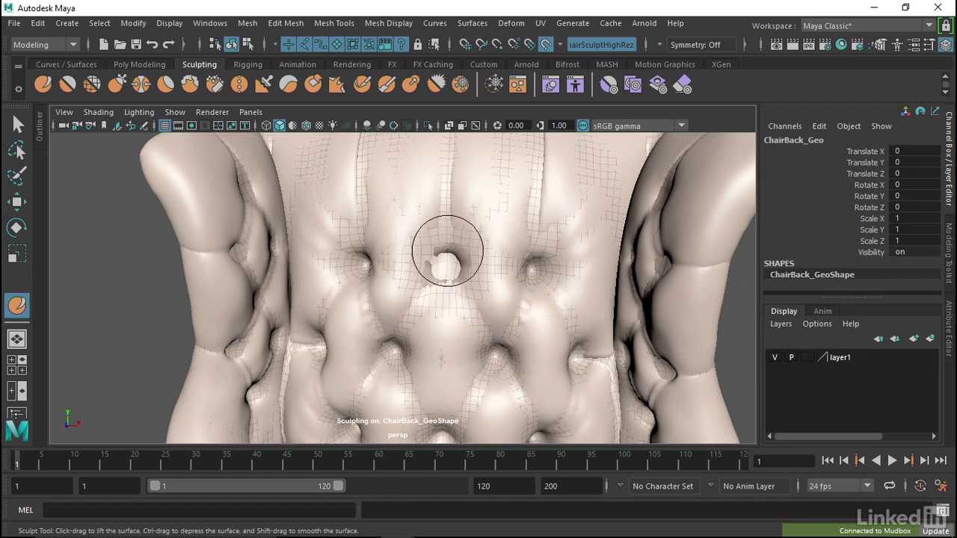
{"action": "left_click_drag", "start_coordinate": [436, 267], "coordinate": [446, 268], "text": "shift"}
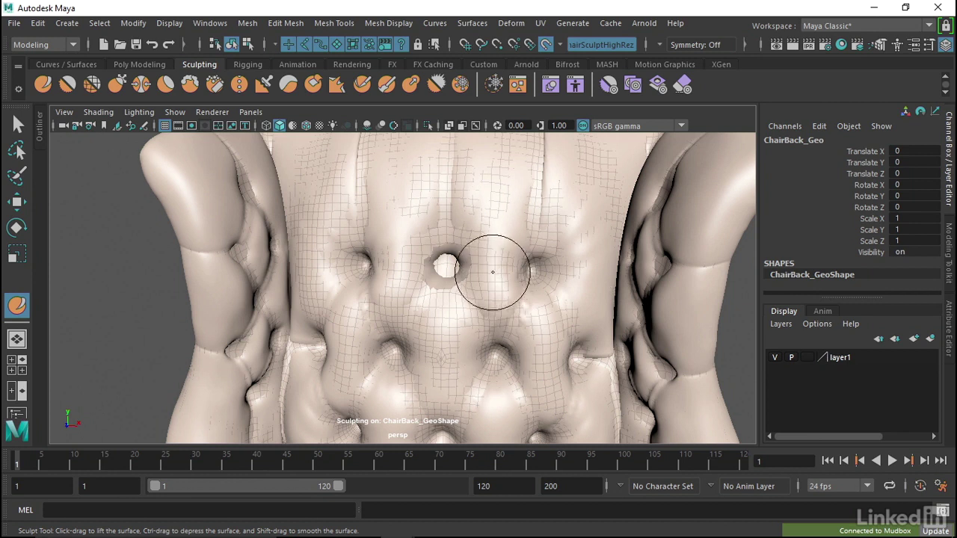
Step: Reshape the centre tuft, then undo the last stroke so it stays a dimple
{"action": "right_click_drag", "start_coordinate": [483, 294], "coordinate": [485, 247], "text": "alt"}
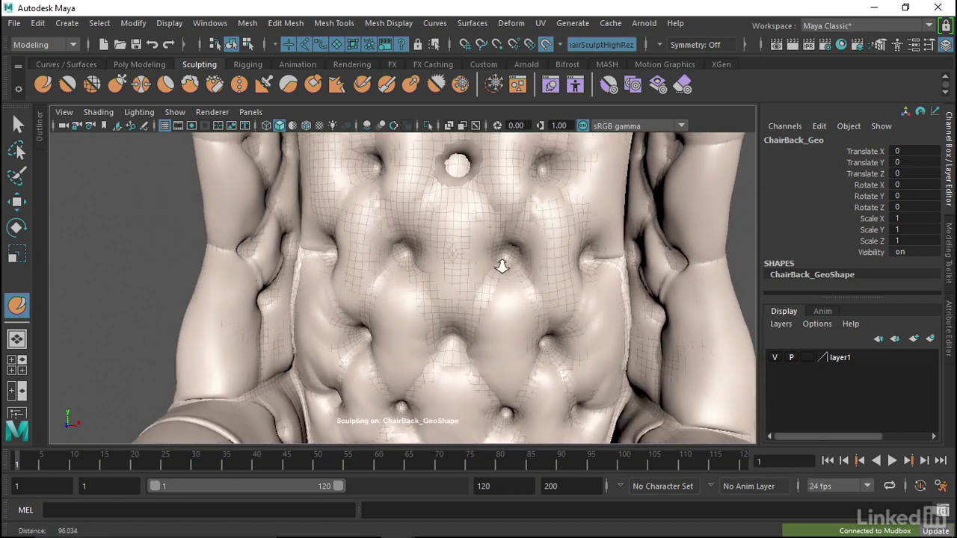
{"action": "left_click_drag", "start_coordinate": [487, 261], "coordinate": [494, 239], "text": "alt"}
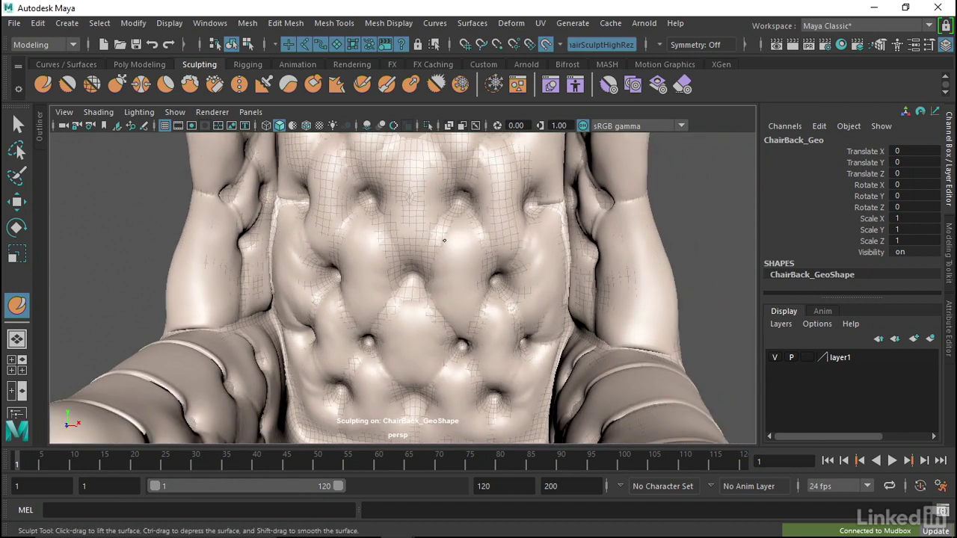
{"action": "left_click_drag", "start_coordinate": [466, 290], "coordinate": [439, 270]}
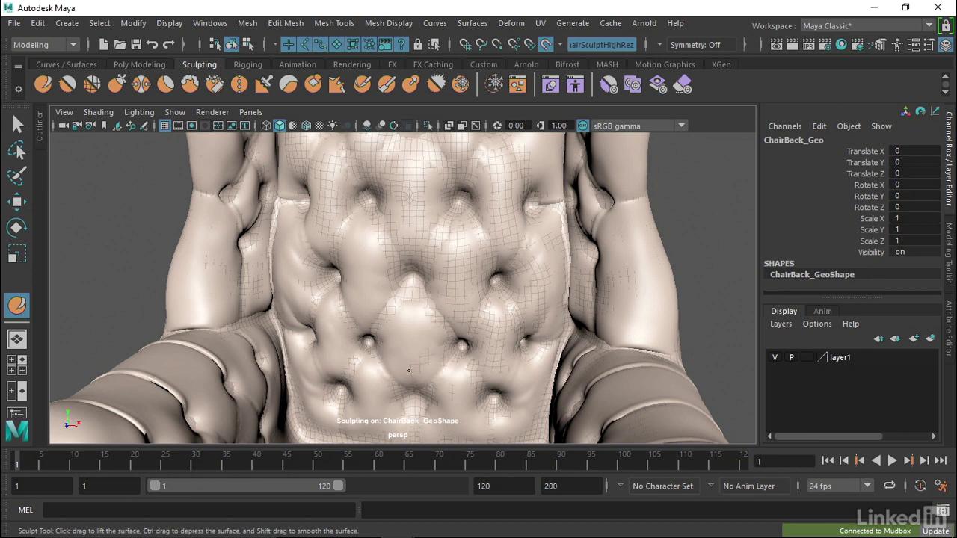
{"action": "scroll", "coordinate": [418, 314], "scroll_direction": "up", "scroll_amount": 1}
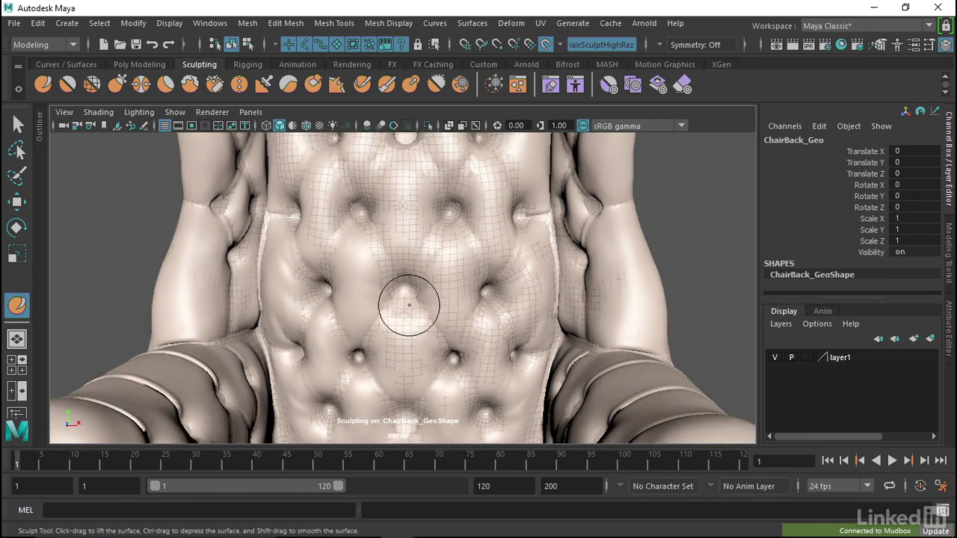
{"action": "scroll", "coordinate": [404, 307], "scroll_direction": "up", "scroll_amount": 2}
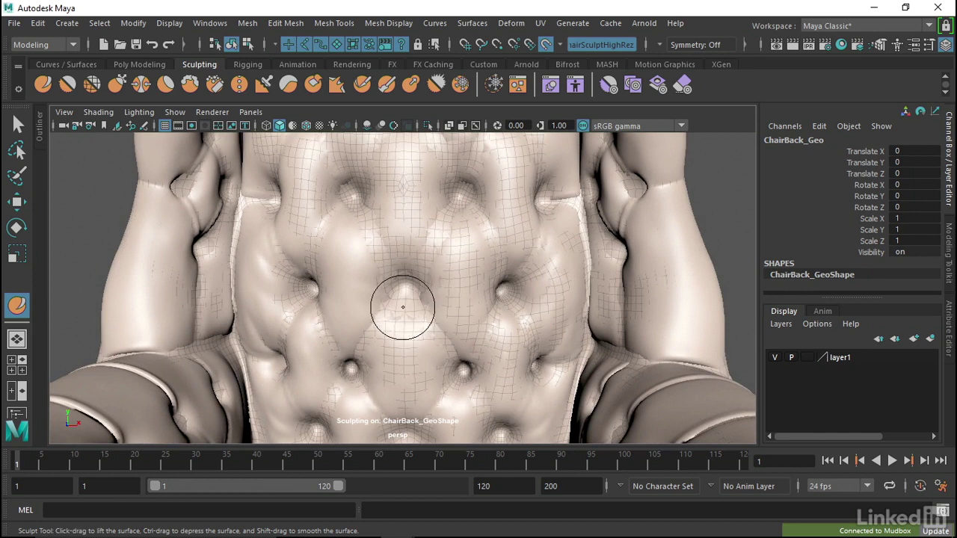
{"action": "left_click_drag", "start_coordinate": [413, 292], "coordinate": [405, 296]}
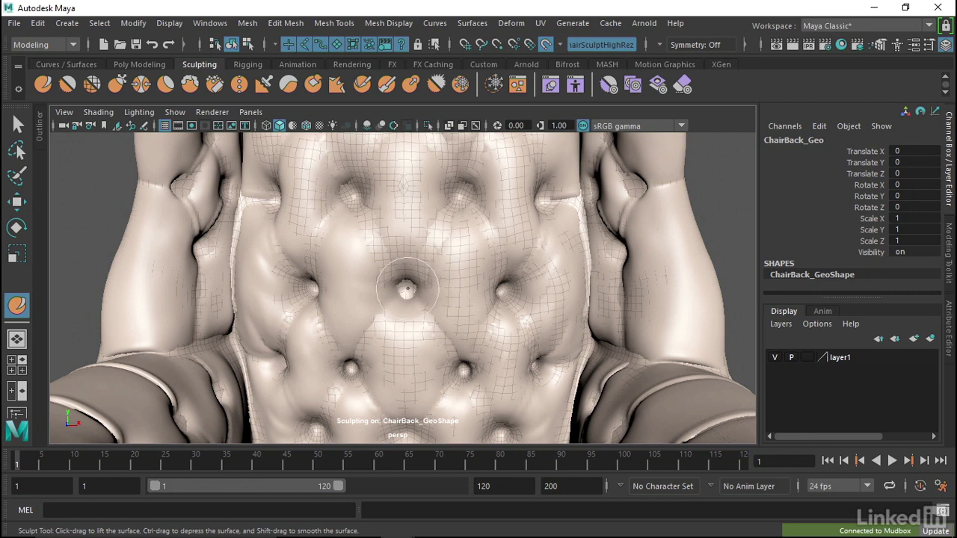
{"action": "left_click_drag", "start_coordinate": [404, 291], "coordinate": [394, 313]}
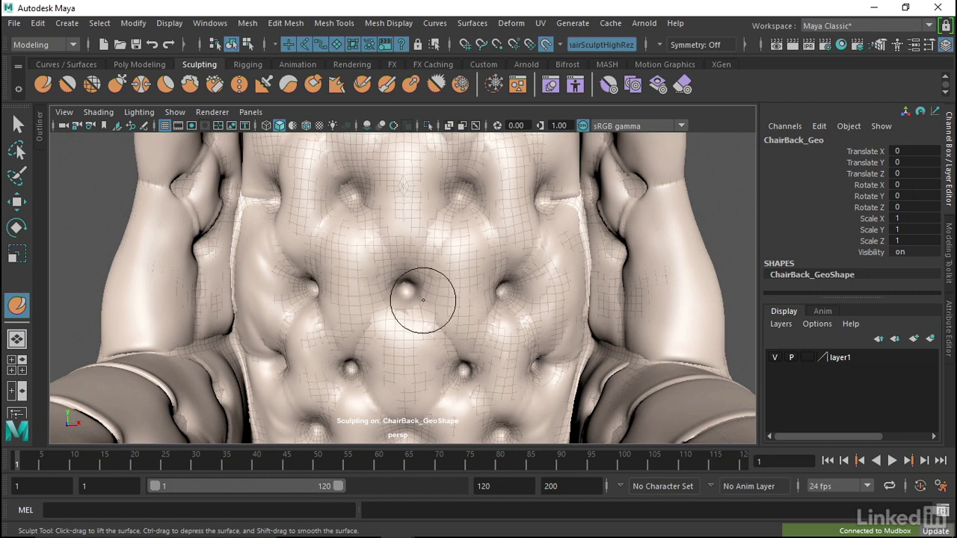
{"action": "key", "text": "ctrl+z"}
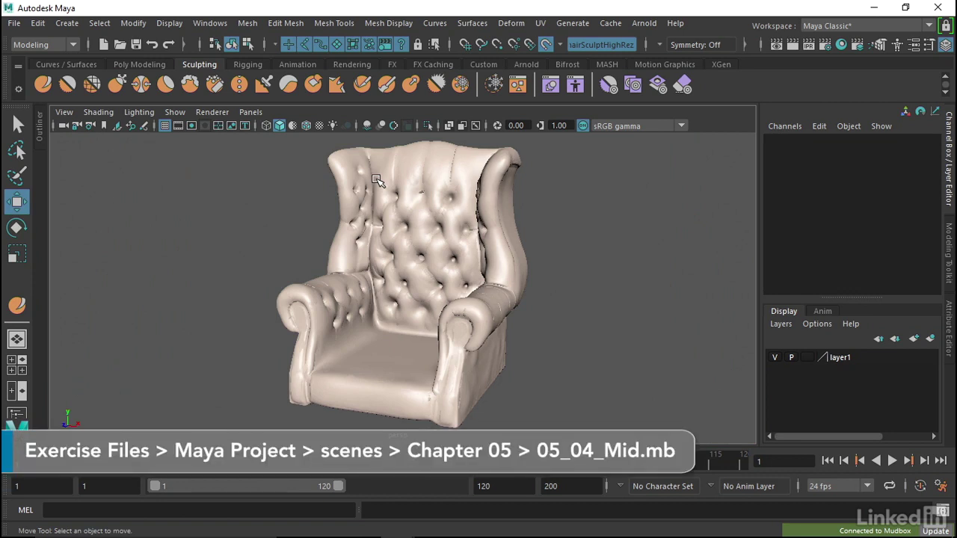
Step: Orbit around the chair and select the ChairBack_Geo mesh on the tufted back
{"action": "mouse_move", "coordinate": [384, 257]}
{"action": "left_mouse_down", "text": "alt"}
{"action": "mouse_move", "coordinate": [358, 259]}
{"action": "mouse_move", "coordinate": [441, 261]}
{"action": "mouse_move", "coordinate": [307, 216]}
{"action": "mouse_move", "coordinate": [346, 244]}
{"action": "mouse_move", "coordinate": [454, 251]}
{"action": "mouse_move", "coordinate": [454, 284]}
{"action": "left_mouse_up", "text": "alt"}
{"action": "right_click_drag", "start_coordinate": [455, 284], "coordinate": [634, 329], "text": "alt"}
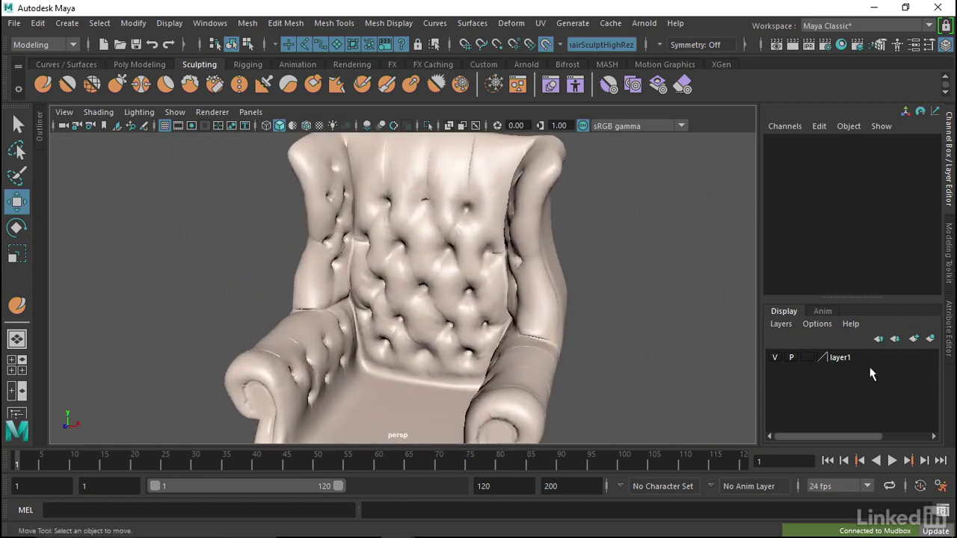
{"action": "right_click_drag", "start_coordinate": [464, 261], "coordinate": [367, 228], "text": "alt"}
{"action": "left_click_drag", "start_coordinate": [367, 229], "coordinate": [314, 220], "text": "alt"}
{"action": "middle_click_drag", "start_coordinate": [314, 219], "coordinate": [370, 257], "text": "alt"}
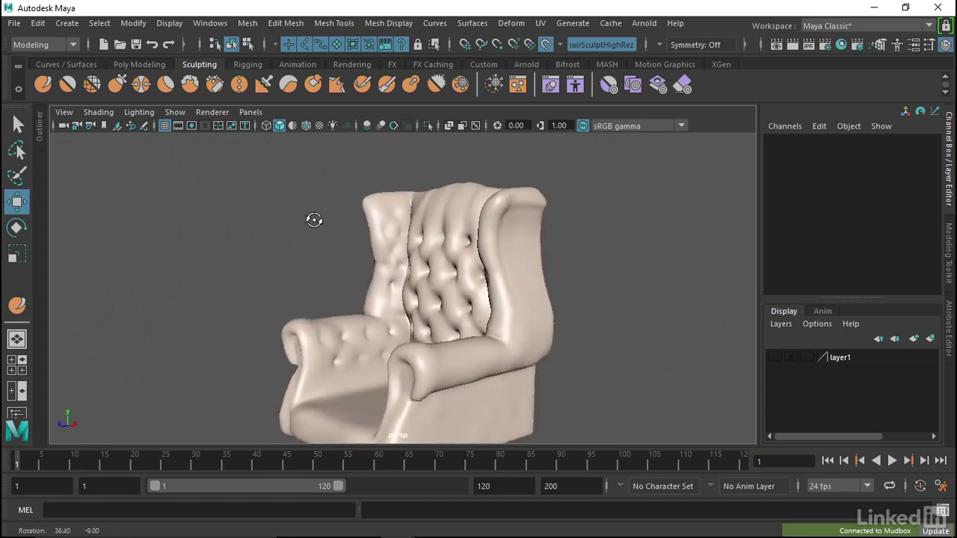
{"action": "mouse_move", "coordinate": [371, 257]}
{"action": "left_mouse_down", "text": "alt"}
{"action": "mouse_move", "coordinate": [419, 284]}
{"action": "mouse_move", "coordinate": [496, 247]}
{"action": "mouse_move", "coordinate": [399, 279]}
{"action": "mouse_move", "coordinate": [442, 237]}
{"action": "mouse_move", "coordinate": [397, 261]}
{"action": "mouse_move", "coordinate": [397, 226]}
{"action": "mouse_move", "coordinate": [368, 211]}
{"action": "mouse_move", "coordinate": [421, 216]}
{"action": "left_mouse_up", "text": "alt"}
{"action": "right_click_drag", "start_coordinate": [421, 216], "coordinate": [344, 221], "text": "alt"}
{"action": "mouse_move", "coordinate": [343, 220]}
{"action": "left_mouse_down", "text": "alt"}
{"action": "mouse_move", "coordinate": [305, 250]}
{"action": "mouse_move", "coordinate": [399, 252]}
{"action": "mouse_move", "coordinate": [399, 386]}
{"action": "mouse_move", "coordinate": [374, 284]}
{"action": "mouse_move", "coordinate": [423, 197]}
{"action": "mouse_move", "coordinate": [465, 187]}
{"action": "mouse_move", "coordinate": [380, 184]}
{"action": "mouse_move", "coordinate": [421, 179]}
{"action": "mouse_move", "coordinate": [444, 349]}
{"action": "mouse_move", "coordinate": [476, 348]}
{"action": "mouse_move", "coordinate": [453, 236]}
{"action": "left_mouse_up", "text": "alt"}
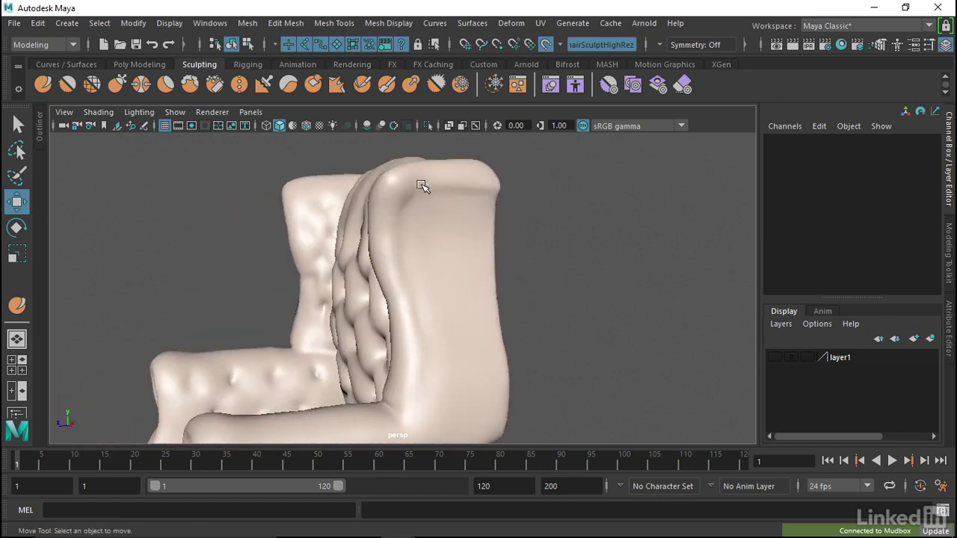
{"action": "mouse_move", "coordinate": [414, 372]}
{"action": "left_mouse_down", "text": "alt"}
{"action": "mouse_move", "coordinate": [515, 384]}
{"action": "mouse_move", "coordinate": [444, 316]}
{"action": "mouse_move", "coordinate": [401, 314]}
{"action": "mouse_move", "coordinate": [321, 278]}
{"action": "left_mouse_up", "text": "alt"}
{"action": "mouse_move", "coordinate": [321, 278]}
{"action": "right_mouse_down", "text": "alt"}
{"action": "mouse_move", "coordinate": [388, 239]}
{"action": "mouse_move", "coordinate": [486, 239]}
{"action": "mouse_move", "coordinate": [388, 237]}
{"action": "mouse_move", "coordinate": [478, 235]}
{"action": "mouse_move", "coordinate": [548, 275]}
{"action": "right_mouse_up", "text": "alt"}
{"action": "left_click", "coordinate": [393, 239]}
{"action": "mouse_move", "coordinate": [416, 276]}
{"action": "left_mouse_down", "text": "alt"}
{"action": "mouse_move", "coordinate": [461, 272]}
{"action": "mouse_move", "coordinate": [471, 288]}
{"action": "mouse_move", "coordinate": [496, 179]}
{"action": "mouse_move", "coordinate": [474, 388]}
{"action": "mouse_move", "coordinate": [468, 279]}
{"action": "mouse_move", "coordinate": [432, 317]}
{"action": "mouse_move", "coordinate": [386, 205]}
{"action": "mouse_move", "coordinate": [417, 211]}
{"action": "left_mouse_up", "text": "alt"}
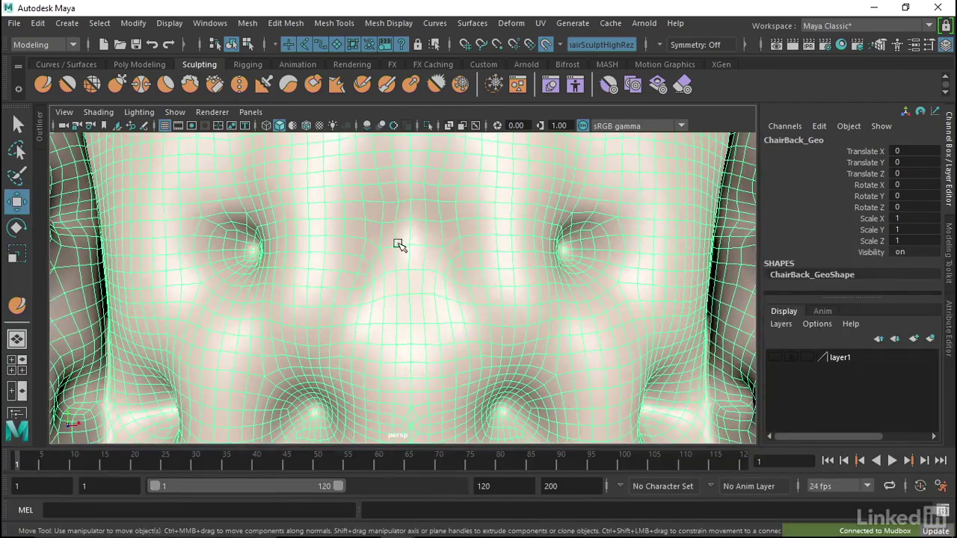
Step: Make layer1 visible again in the Layer Editor
{"action": "mouse_move", "coordinate": [437, 245]}
{"action": "left_mouse_down", "text": "alt"}
{"action": "mouse_move", "coordinate": [412, 236]}
{"action": "mouse_move", "coordinate": [508, 326]}
{"action": "left_mouse_up", "text": "alt"}
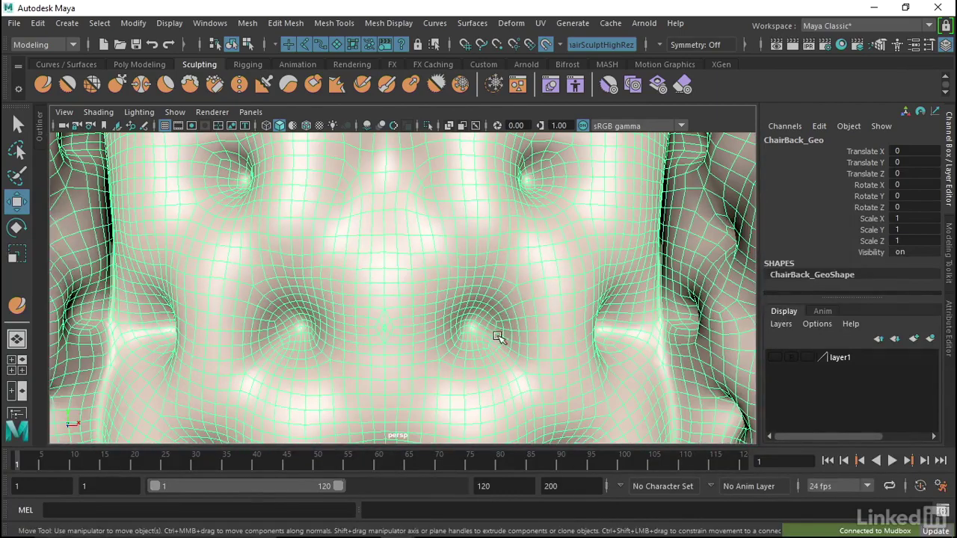
{"action": "left_click_drag", "start_coordinate": [456, 278], "coordinate": [459, 226], "text": "alt"}
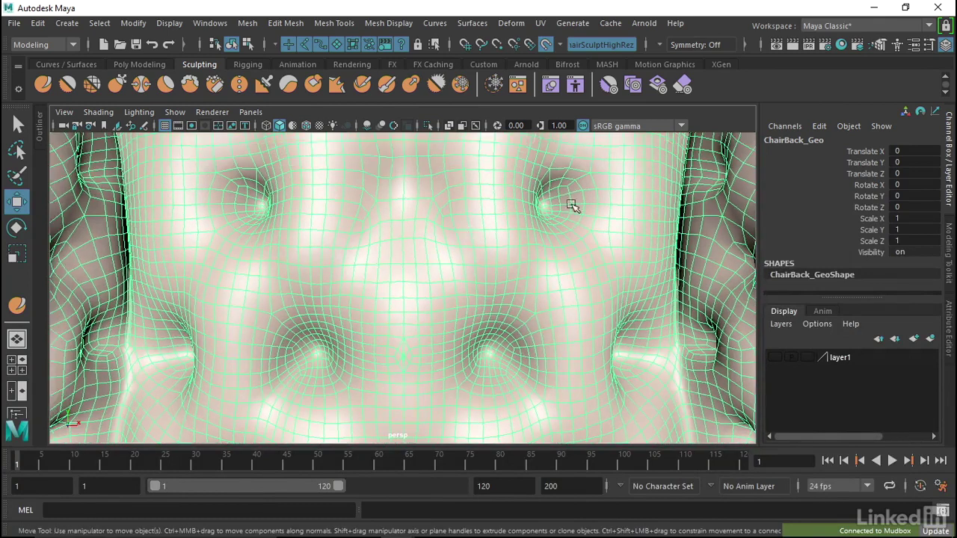
{"action": "mouse_move", "coordinate": [385, 186]}
{"action": "left_mouse_down", "text": "alt"}
{"action": "mouse_move", "coordinate": [311, 207]}
{"action": "mouse_move", "coordinate": [367, 215]}
{"action": "mouse_move", "coordinate": [406, 197]}
{"action": "mouse_move", "coordinate": [367, 192]}
{"action": "mouse_move", "coordinate": [374, 208]}
{"action": "left_mouse_up", "text": "alt"}
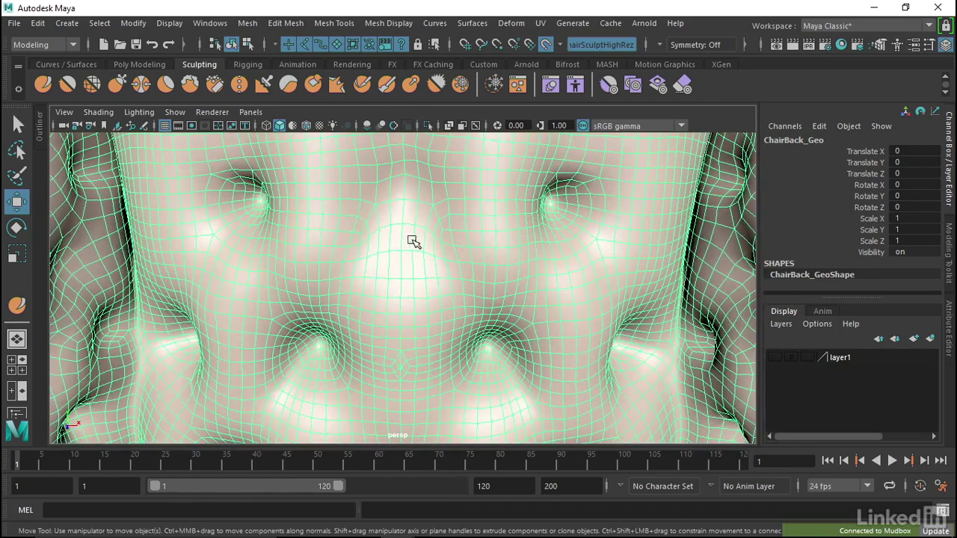
{"action": "scroll", "coordinate": [412, 225], "scroll_direction": "down", "scroll_amount": 2}
{"action": "scroll", "coordinate": [415, 210], "scroll_direction": "down", "scroll_amount": 3}
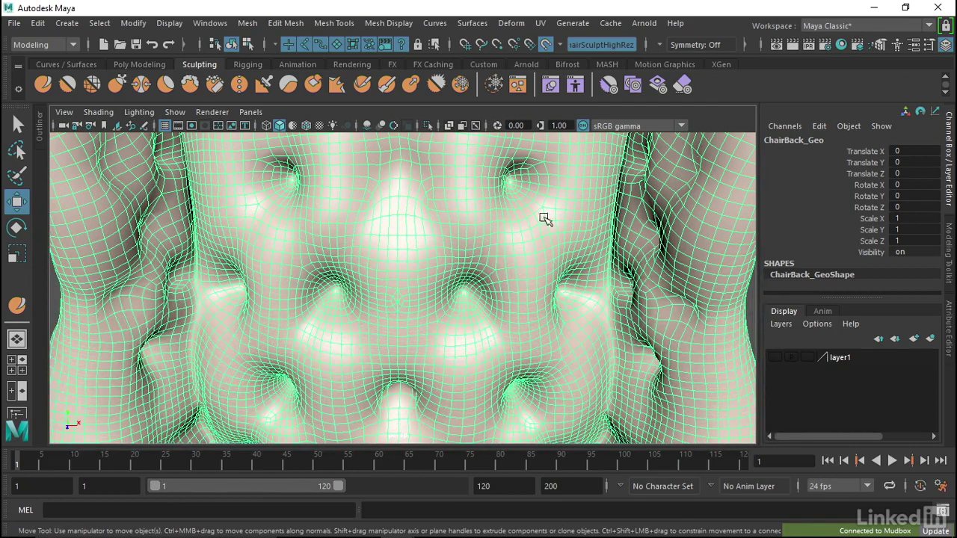
{"action": "left_click", "coordinate": [951, 280]}
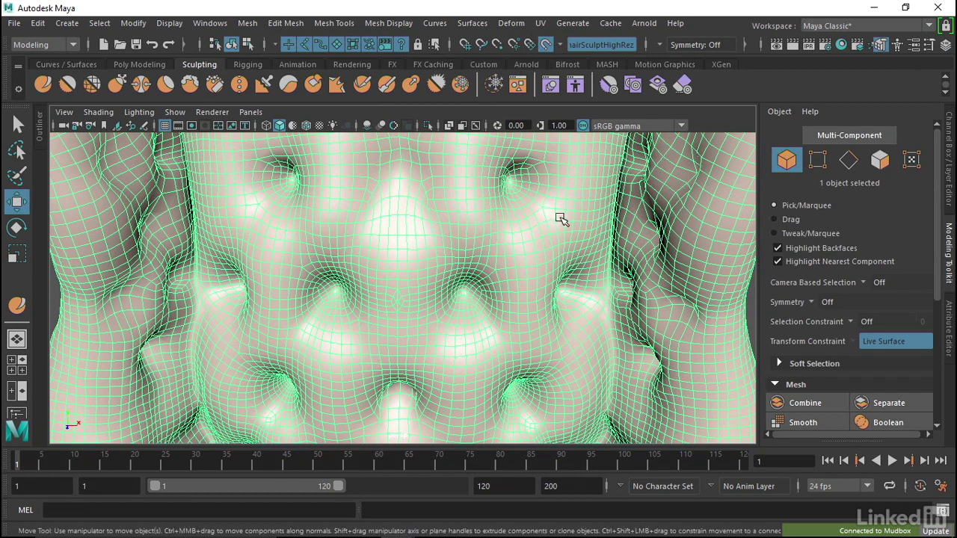
{"action": "left_click", "coordinate": [952, 185]}
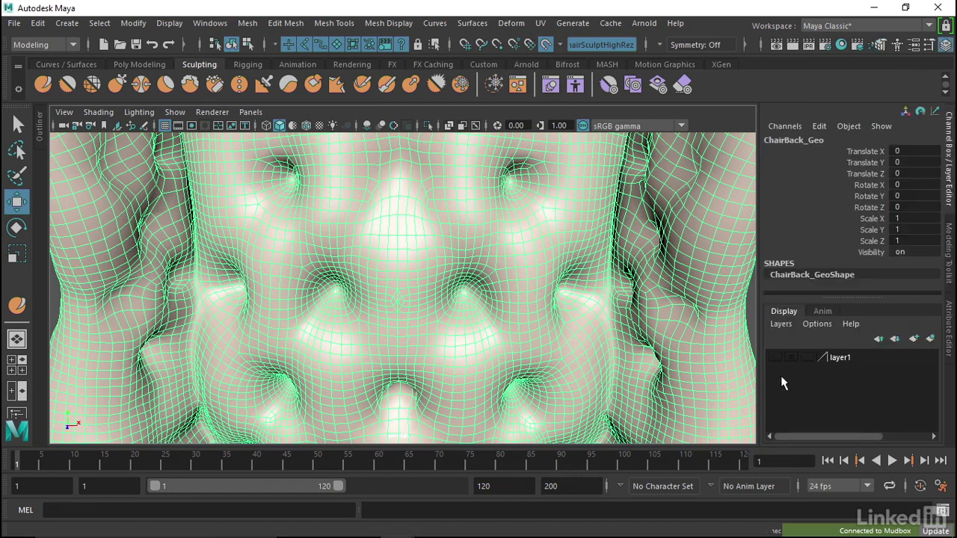
{"action": "left_click", "coordinate": [775, 358]}
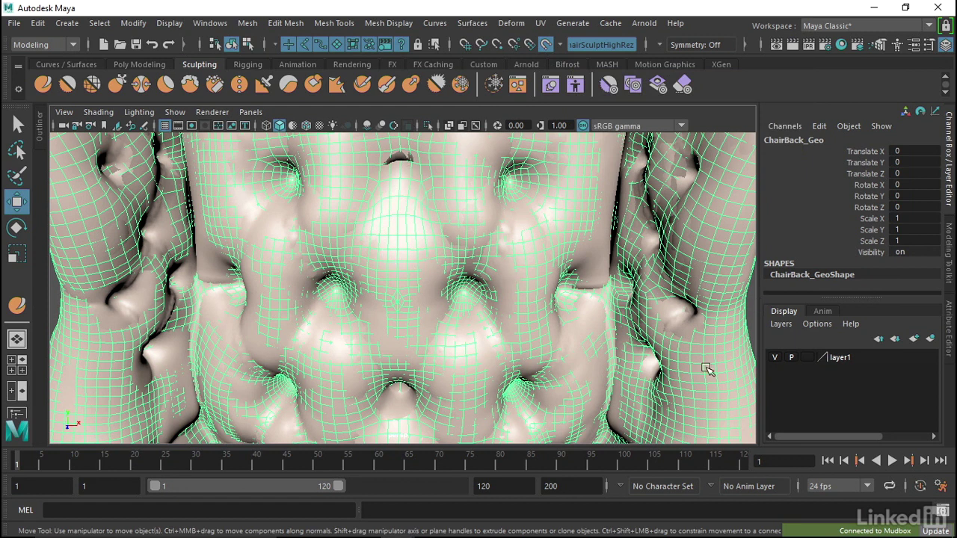
Step: Bring up the Modeling Toolkit and scroll down to its Tools section
{"action": "left_click", "coordinate": [950, 261]}
{"action": "scroll", "coordinate": [905, 313], "scroll_direction": "down", "scroll_amount": 5}
{"action": "scroll", "coordinate": [906, 328], "scroll_direction": "down", "scroll_amount": 1}
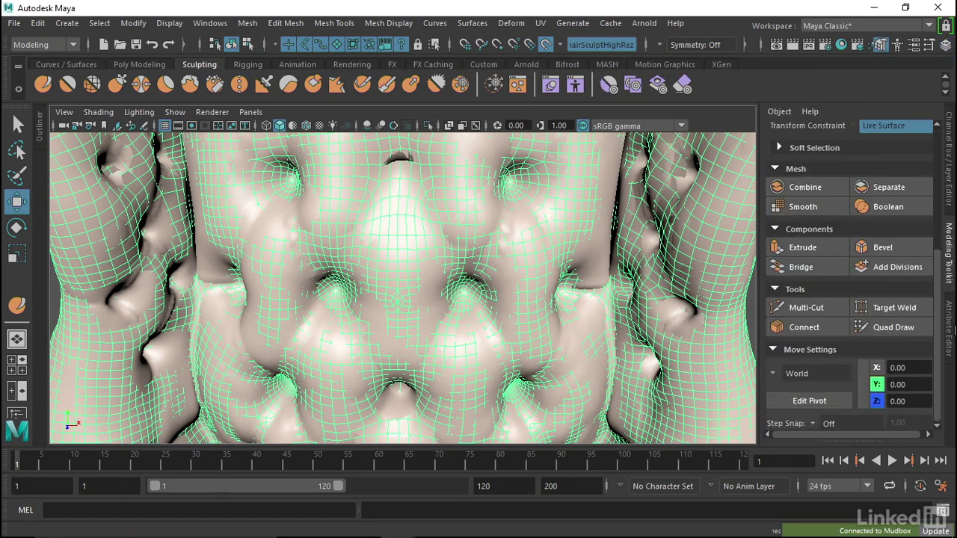
Step: Activate Quad Draw, nudge a vertex near the central button, and face the pole head-on
{"action": "left_click", "coordinate": [888, 330]}
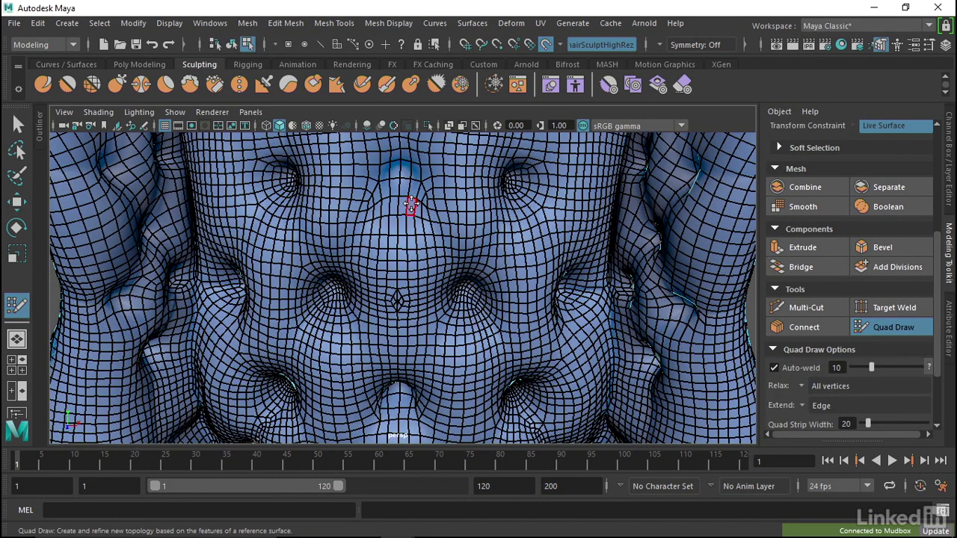
{"action": "mouse_move", "coordinate": [410, 203]}
{"action": "left_mouse_down", "text": "alt"}
{"action": "mouse_move", "coordinate": [452, 199]}
{"action": "mouse_move", "coordinate": [463, 217]}
{"action": "left_mouse_up", "text": "alt"}
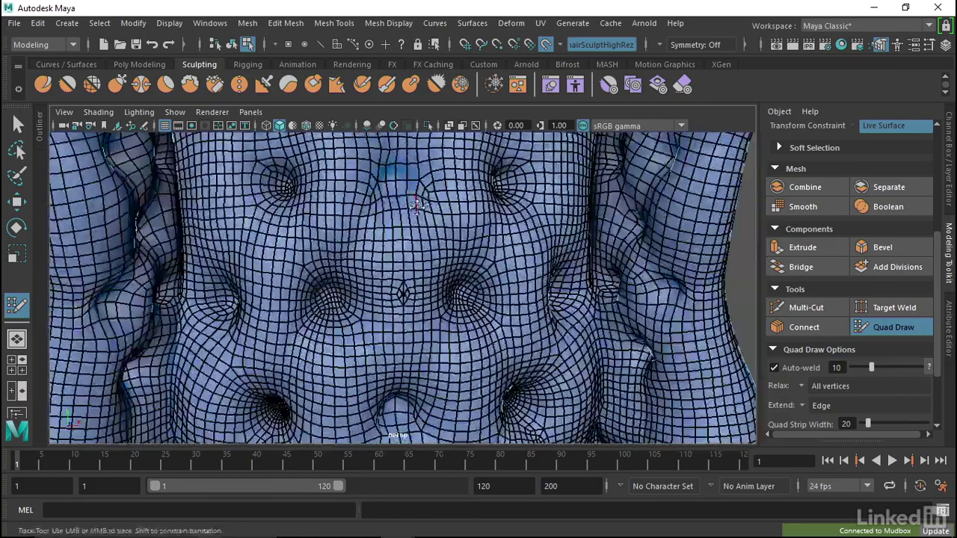
{"action": "mouse_move", "coordinate": [463, 217]}
{"action": "right_mouse_down", "text": "alt"}
{"action": "mouse_move", "coordinate": [609, 247]}
{"action": "mouse_move", "coordinate": [493, 287]}
{"action": "right_mouse_up", "text": "alt"}
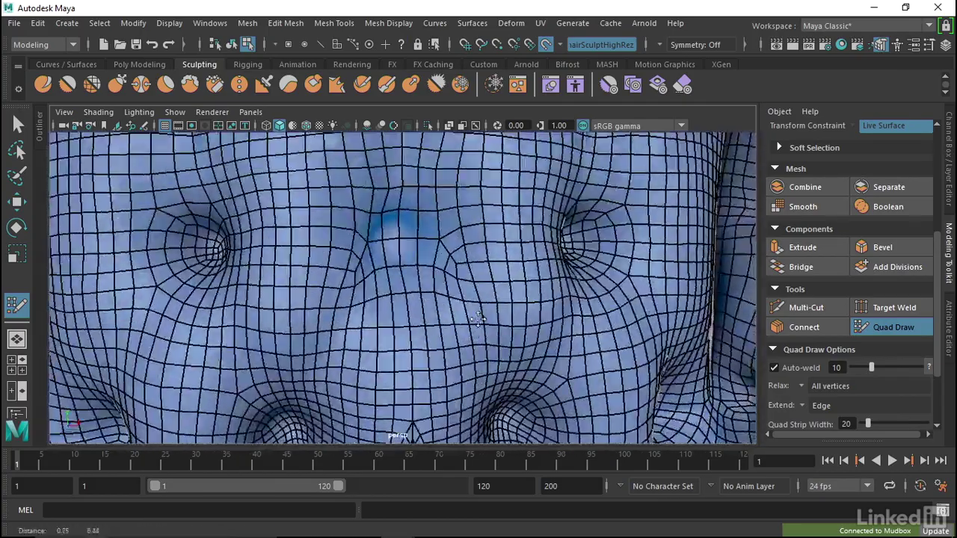
{"action": "mouse_move", "coordinate": [493, 287]}
{"action": "left_mouse_down", "text": "alt"}
{"action": "mouse_move", "coordinate": [463, 282]}
{"action": "mouse_move", "coordinate": [411, 246]}
{"action": "left_mouse_up", "text": "alt"}
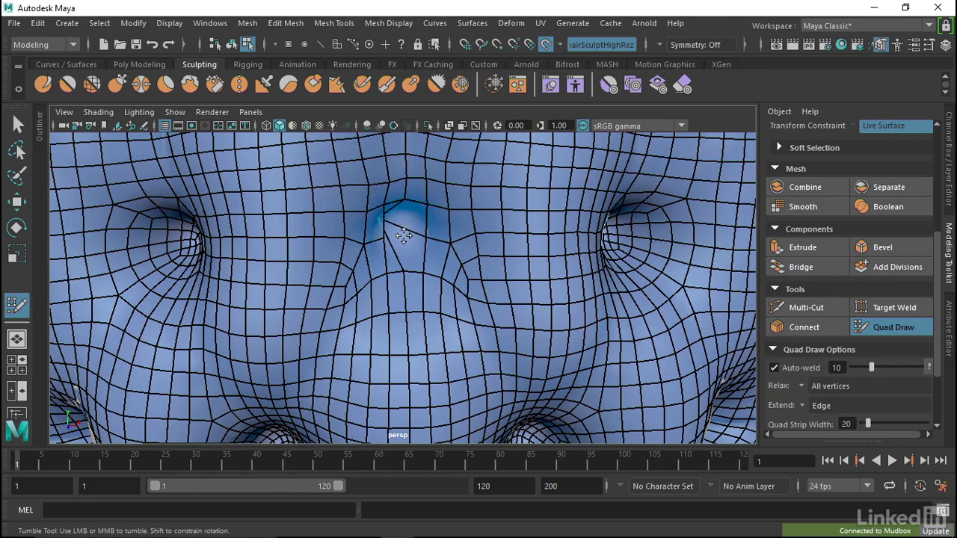
{"action": "scroll", "coordinate": [382, 224], "scroll_direction": "up", "scroll_amount": 2}
{"action": "scroll", "coordinate": [374, 221], "scroll_direction": "up", "scroll_amount": 2}
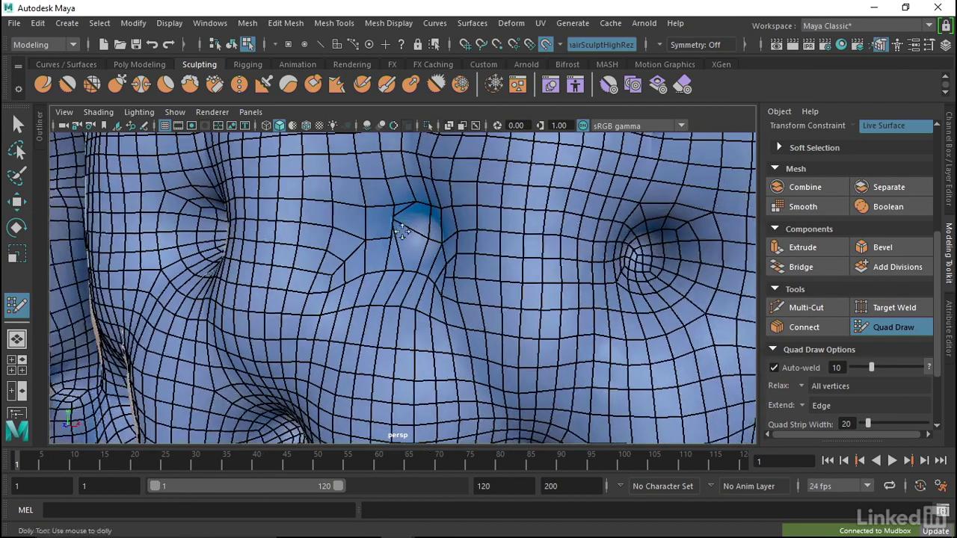
{"action": "scroll", "coordinate": [391, 243], "scroll_direction": "up", "scroll_amount": 2}
{"action": "mouse_move", "coordinate": [388, 231]}
{"action": "left_mouse_down"}
{"action": "mouse_move", "coordinate": [427, 228]}
{"action": "mouse_move", "coordinate": [433, 217]}
{"action": "mouse_move", "coordinate": [394, 222]}
{"action": "left_mouse_up"}
{"action": "scroll", "coordinate": [437, 224], "scroll_direction": "down", "scroll_amount": 2}
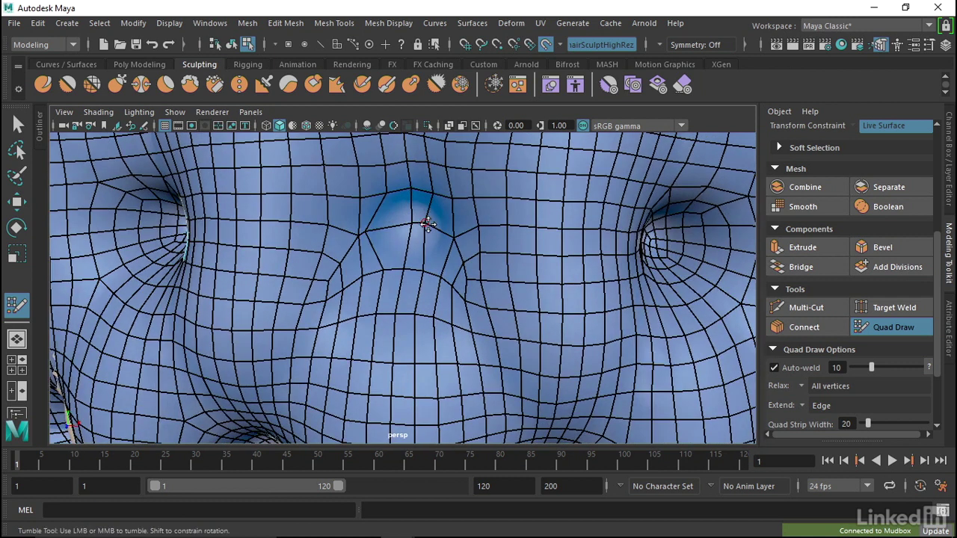
{"action": "middle_click_drag", "start_coordinate": [431, 226], "coordinate": [389, 237], "text": "alt"}
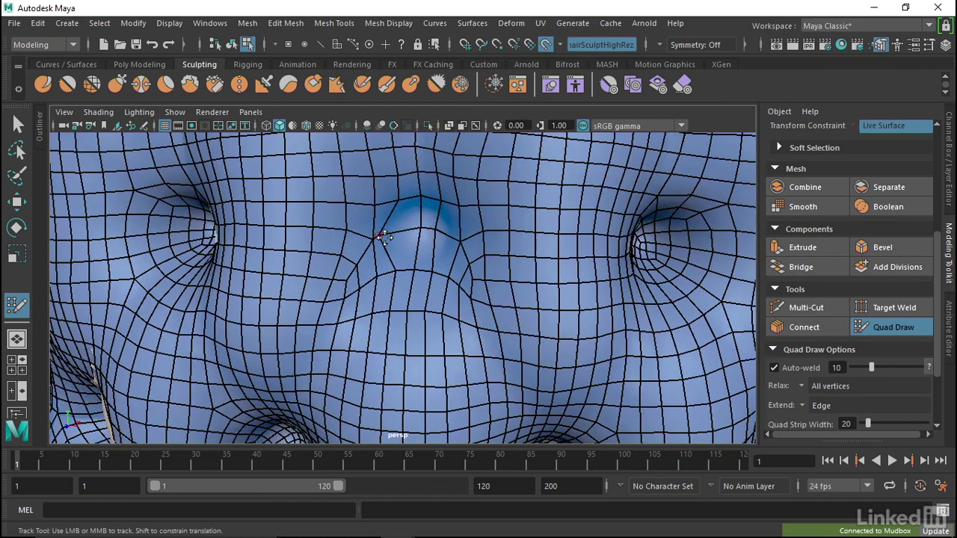
{"action": "left_click_drag", "start_coordinate": [395, 216], "coordinate": [371, 213], "text": "alt"}
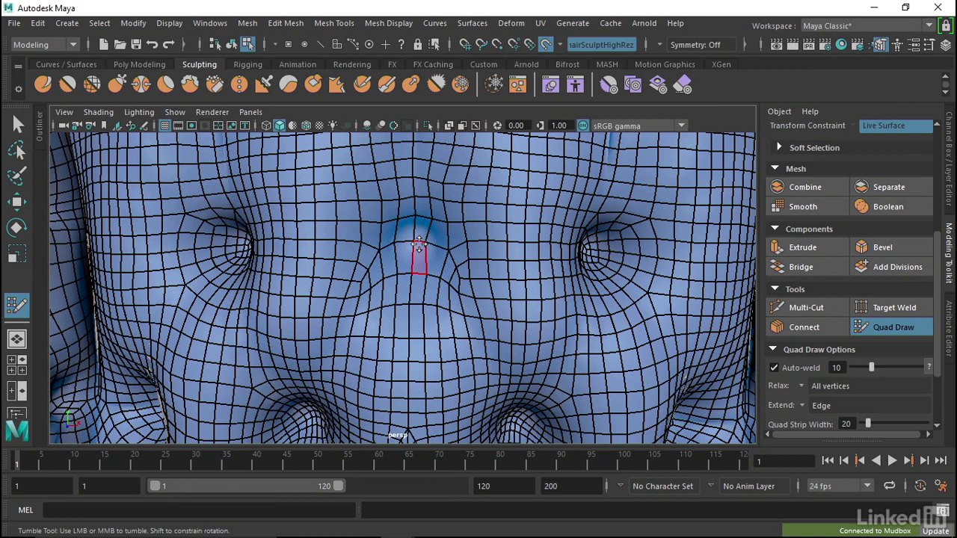
Step: Widen the relax brush to about five loops and relax the quads around the central bump
{"action": "left_click_drag", "start_coordinate": [395, 432], "coordinate": [396, 426], "text": "alt"}
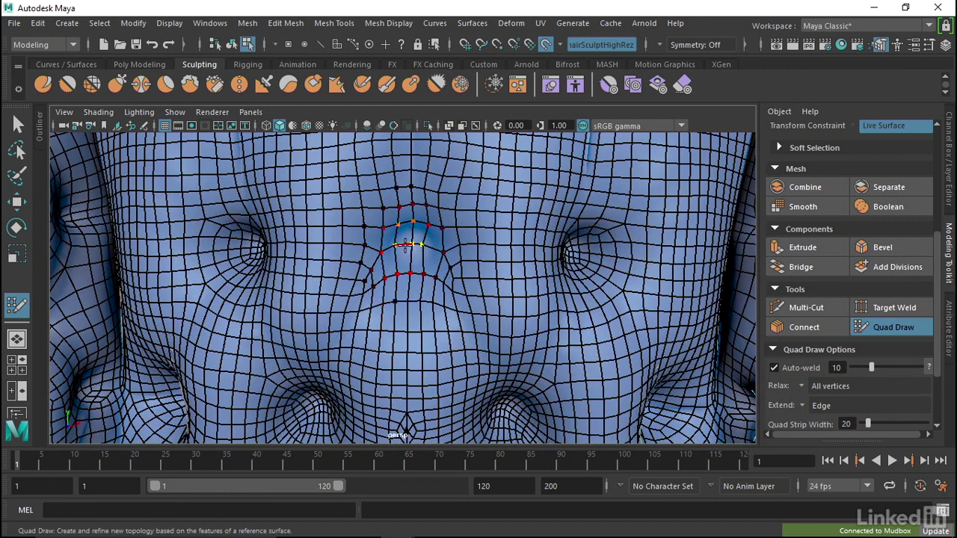
{"action": "left_click_drag", "start_coordinate": [421, 248], "coordinate": [449, 250]}
{"action": "left_click_drag", "start_coordinate": [448, 248], "coordinate": [517, 244]}
{"action": "left_click_drag", "start_coordinate": [409, 255], "coordinate": [463, 254]}
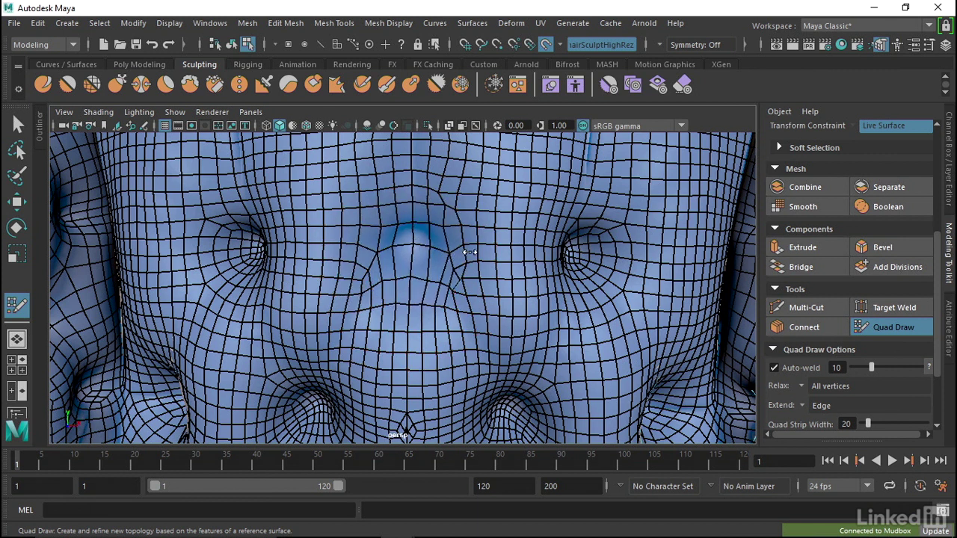
{"action": "mouse_move", "coordinate": [475, 252]}
{"action": "left_mouse_down"}
{"action": "mouse_move", "coordinate": [453, 252]}
{"action": "mouse_move", "coordinate": [416, 213]}
{"action": "mouse_move", "coordinate": [416, 282]}
{"action": "mouse_move", "coordinate": [417, 268]}
{"action": "mouse_move", "coordinate": [452, 290]}
{"action": "left_mouse_up"}
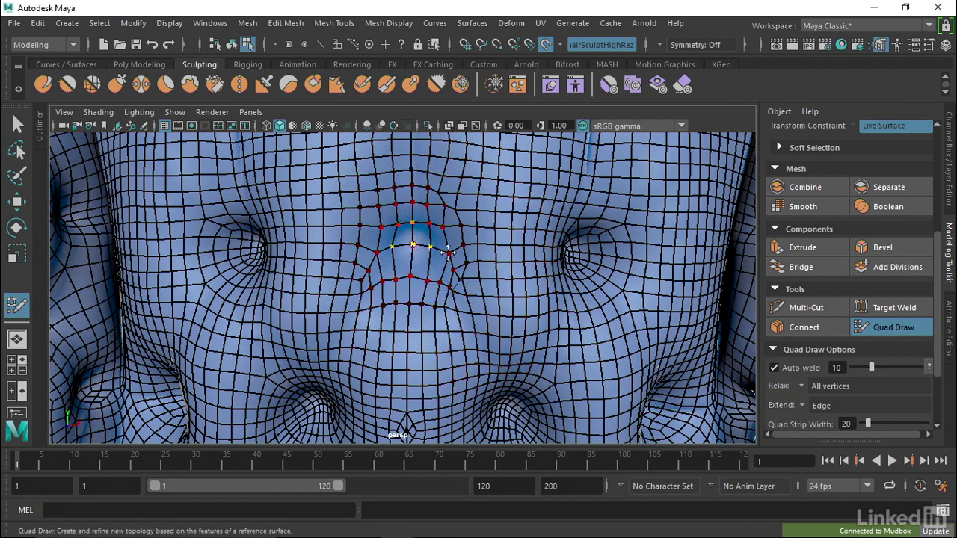
Step: Zoom in on the central bump and preview a new edge loop across its face
{"action": "middle_click_drag", "start_coordinate": [448, 256], "coordinate": [437, 220], "text": "alt"}
{"action": "right_click_drag", "start_coordinate": [437, 220], "coordinate": [459, 232], "text": "alt"}
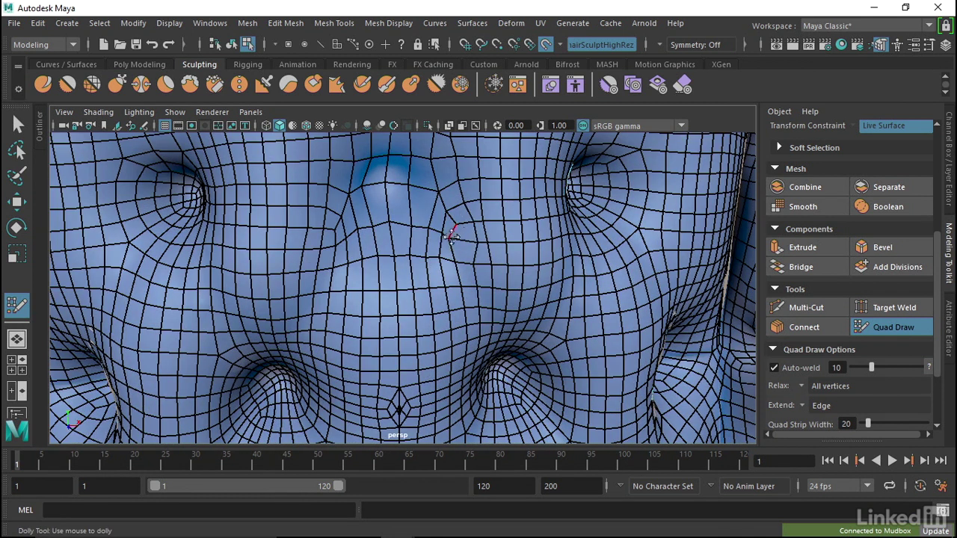
{"action": "left_click_drag", "start_coordinate": [443, 217], "coordinate": [390, 220], "text": "alt"}
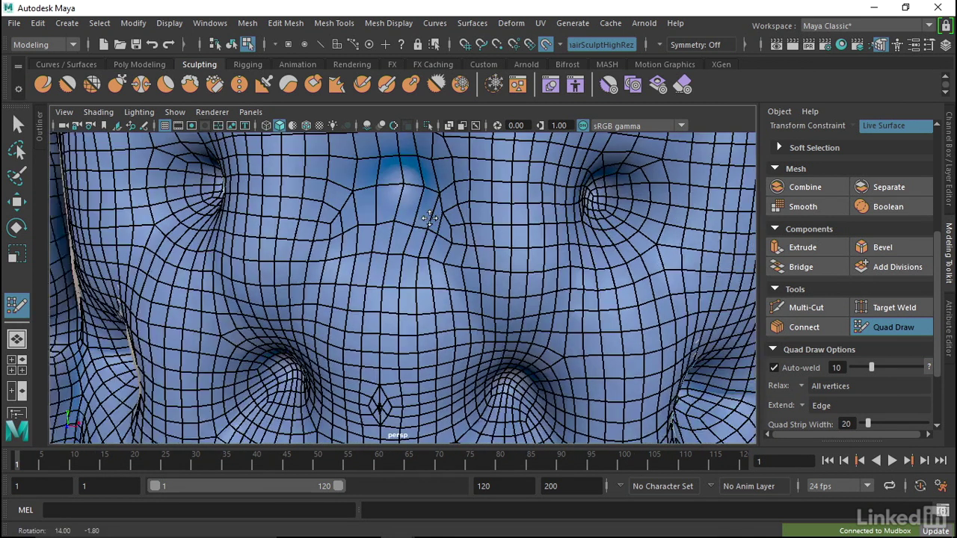
{"action": "middle_click_drag", "start_coordinate": [397, 207], "coordinate": [403, 224], "text": "alt"}
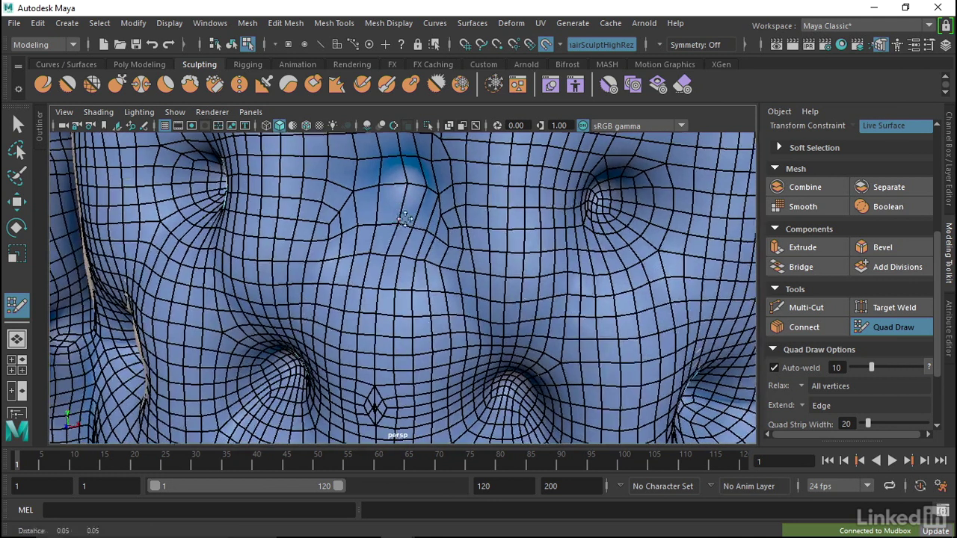
{"action": "scroll", "coordinate": [407, 232], "scroll_direction": "up", "scroll_amount": 5}
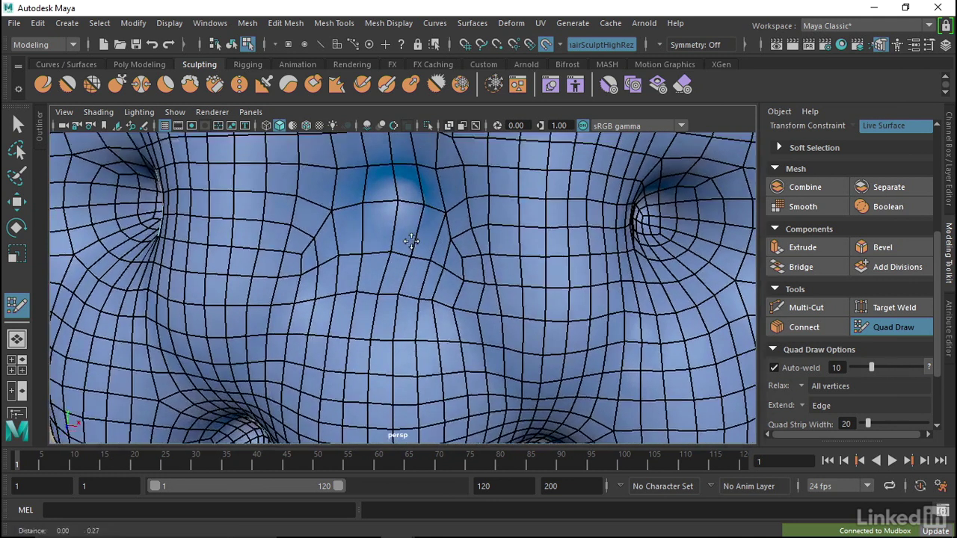
{"action": "right_click_drag", "start_coordinate": [411, 241], "coordinate": [393, 227], "text": "alt"}
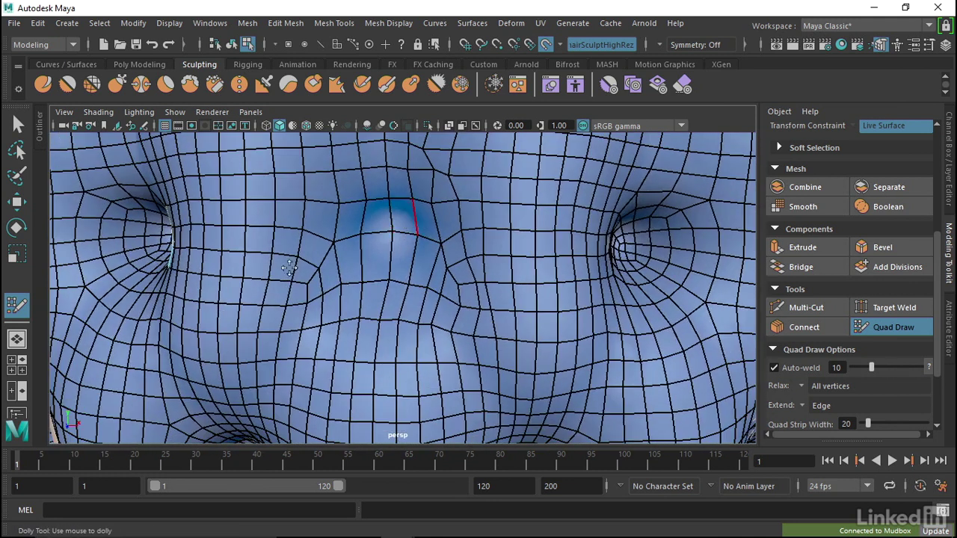
{"action": "right_click_drag", "start_coordinate": [262, 251], "coordinate": [364, 245], "text": "alt"}
{"action": "left_click_drag", "start_coordinate": [364, 245], "coordinate": [343, 254], "text": "alt"}
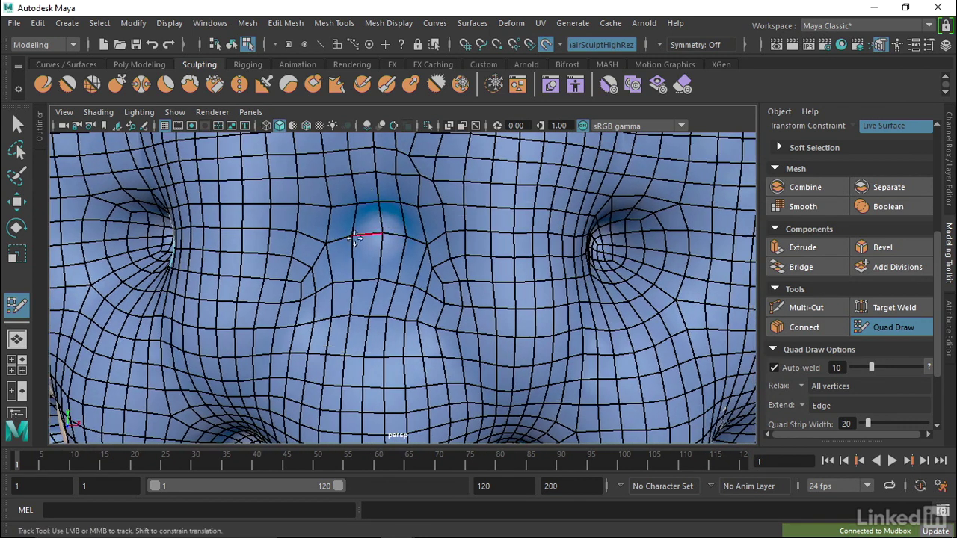
{"action": "left_click_drag", "start_coordinate": [367, 216], "coordinate": [379, 223], "text": "alt"}
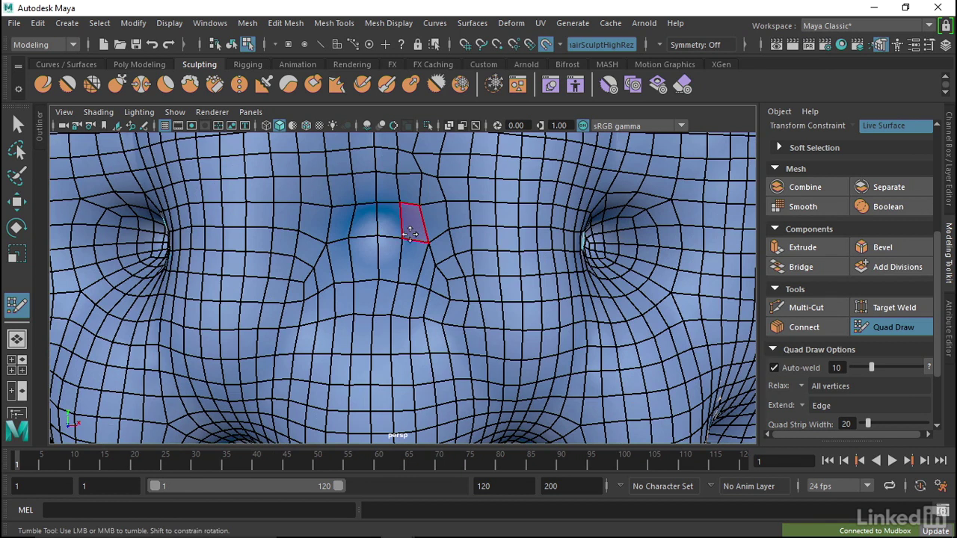
{"action": "right_click_drag", "start_coordinate": [394, 235], "coordinate": [382, 239], "text": "alt"}
{"action": "middle_click_drag", "start_coordinate": [382, 239], "coordinate": [374, 237], "text": "alt"}
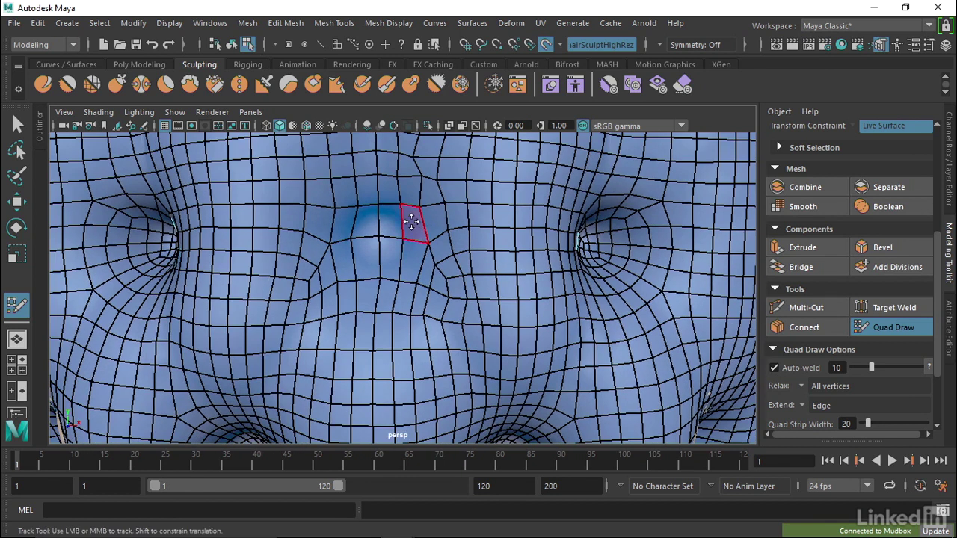
{"action": "key", "text": "ctrl"}
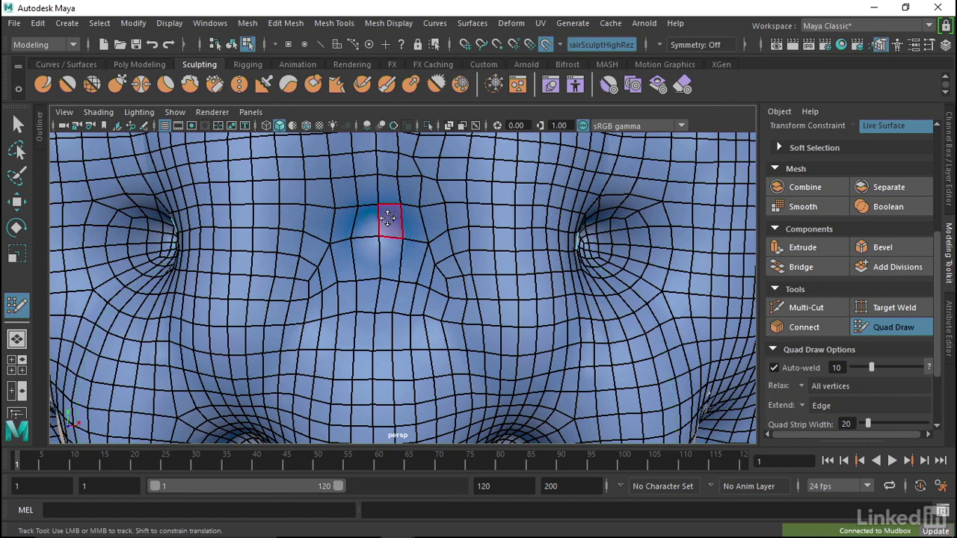
Step: In face mode, select the five faces surrounding the central pole
{"action": "right_click", "coordinate": [387, 219]}
{"action": "key", "text": "w"}
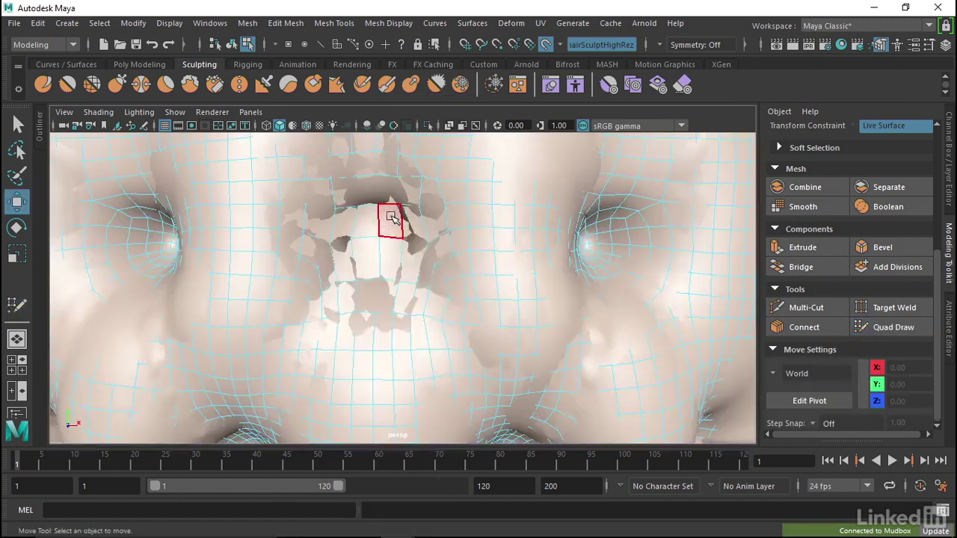
{"action": "right_click_drag", "start_coordinate": [390, 217], "coordinate": [391, 157]}
{"action": "left_click", "coordinate": [391, 218]}
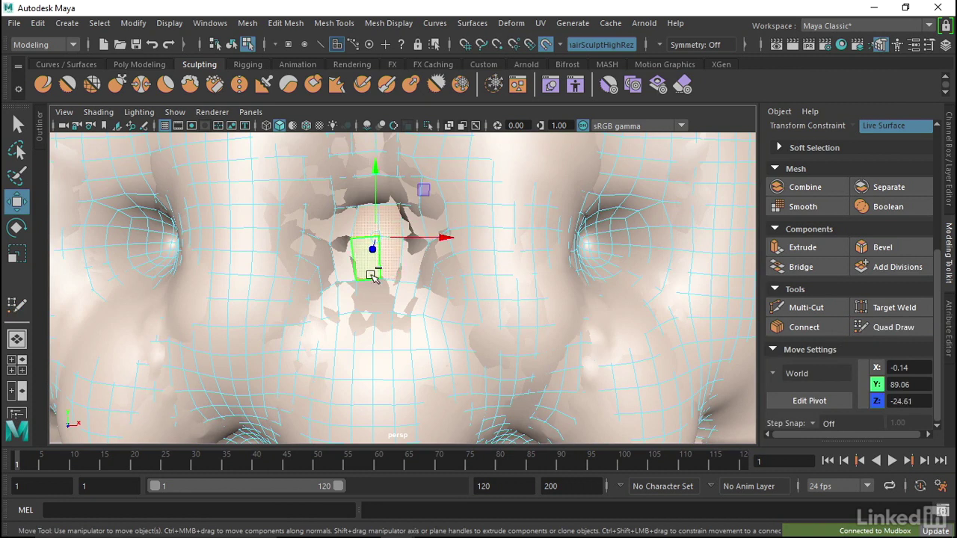
{"action": "left_click", "coordinate": [342, 295], "text": "shift"}
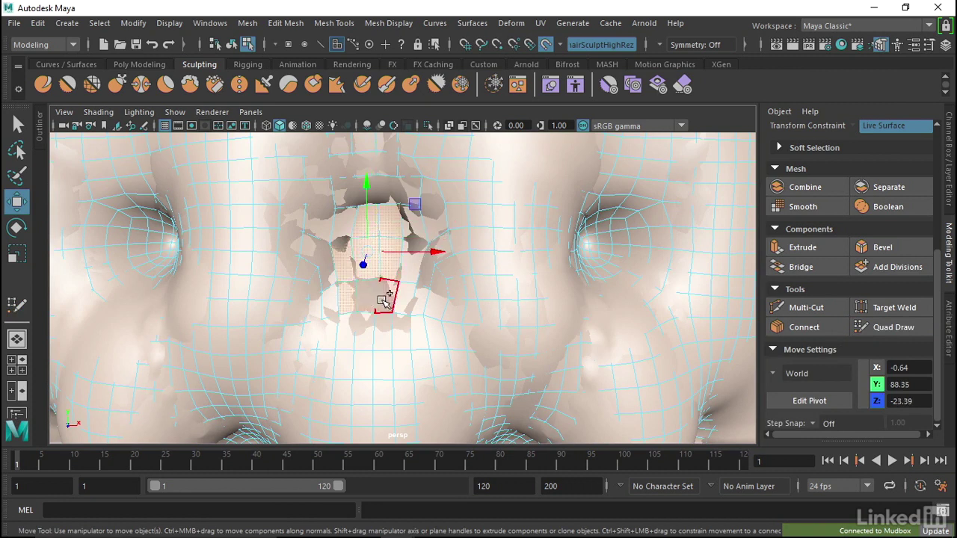
{"action": "left_click", "coordinate": [411, 258], "text": "shift"}
{"action": "left_click", "coordinate": [413, 236], "text": "shift"}
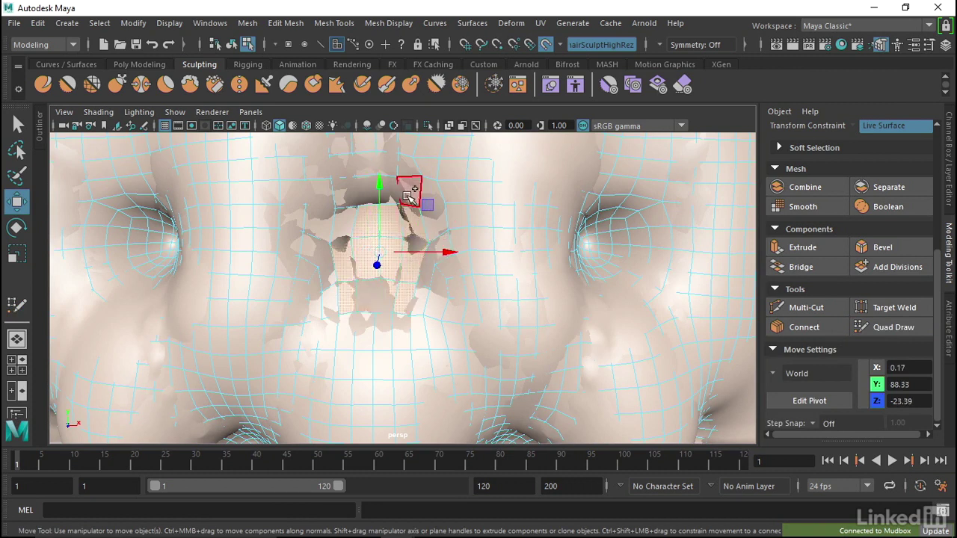
{"action": "left_click", "coordinate": [410, 196], "text": "shift"}
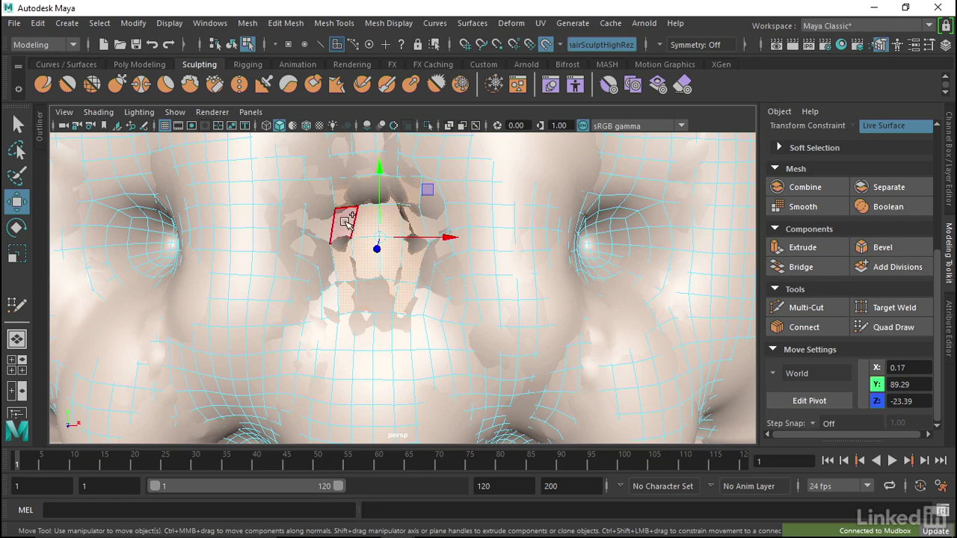
Step: Hide the layer1 sculpt reference in the Layer Editor, leaving only the retopology mesh visible
{"action": "left_click", "coordinate": [949, 203]}
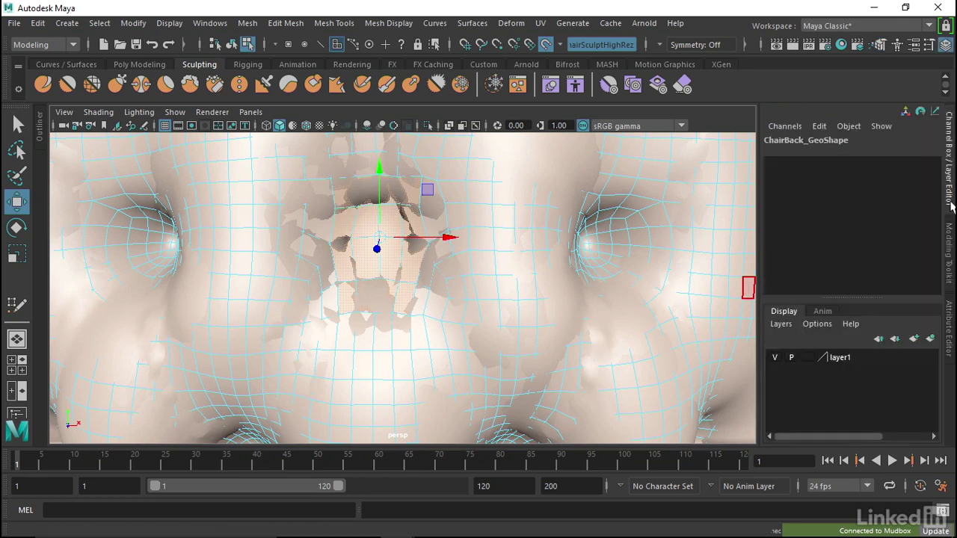
{"action": "left_click", "coordinate": [774, 357]}
{"action": "mouse_move", "coordinate": [351, 237]}
{"action": "left_mouse_down", "text": "alt"}
{"action": "mouse_move", "coordinate": [351, 274]}
{"action": "mouse_move", "coordinate": [384, 273]}
{"action": "left_mouse_up", "text": "alt"}
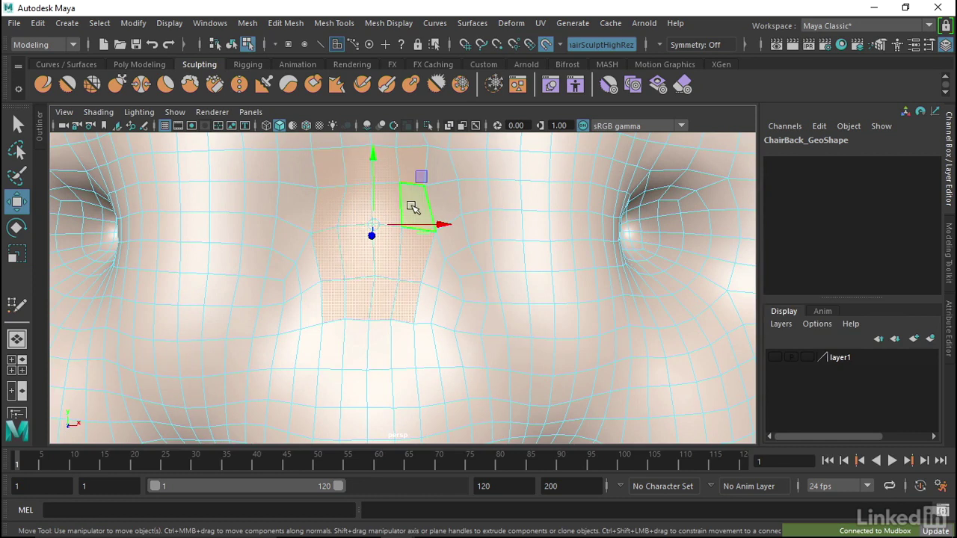
{"action": "left_click", "coordinate": [949, 281]}
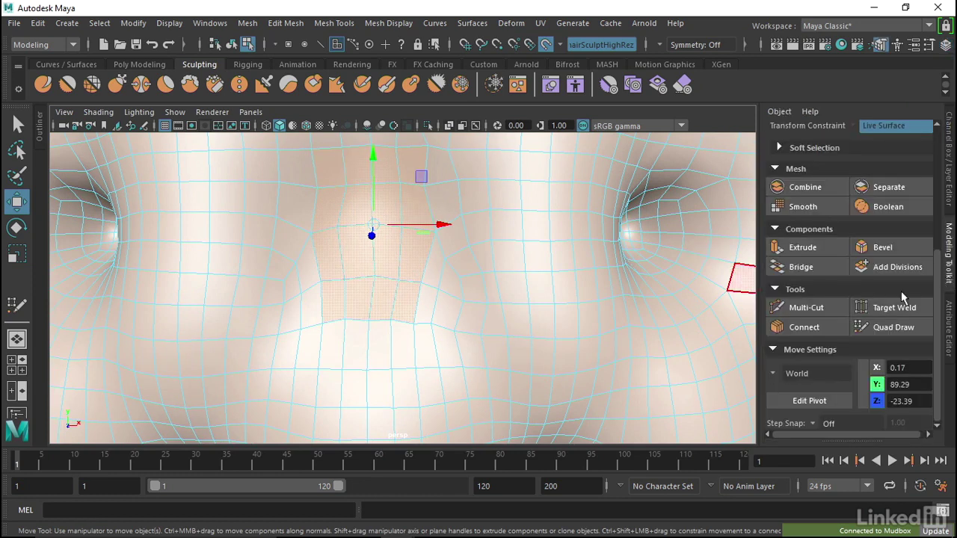
Step: Inset the central pole faces with an Extrude Offset of 1, then go back to Quad Draw
{"action": "left_click", "coordinate": [795, 247]}
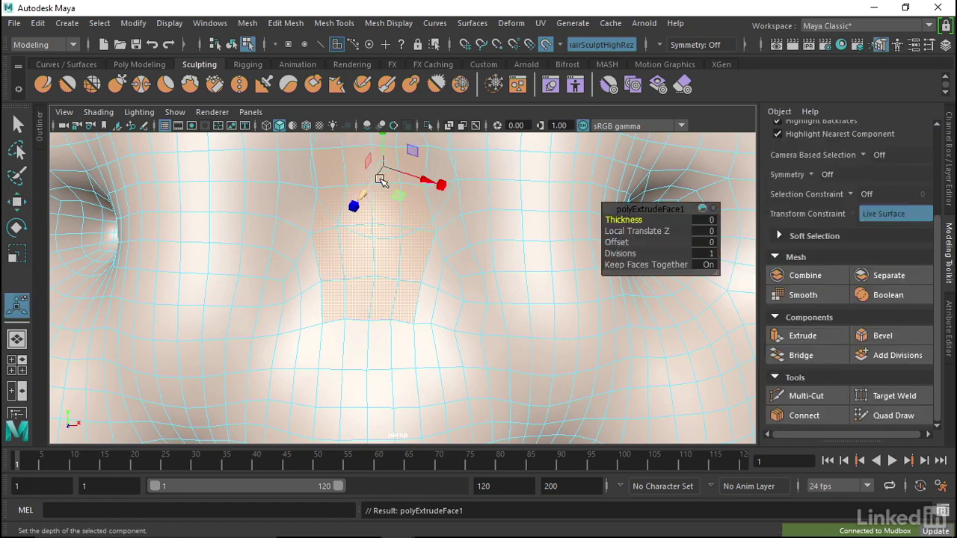
{"action": "left_click", "coordinate": [706, 242]}
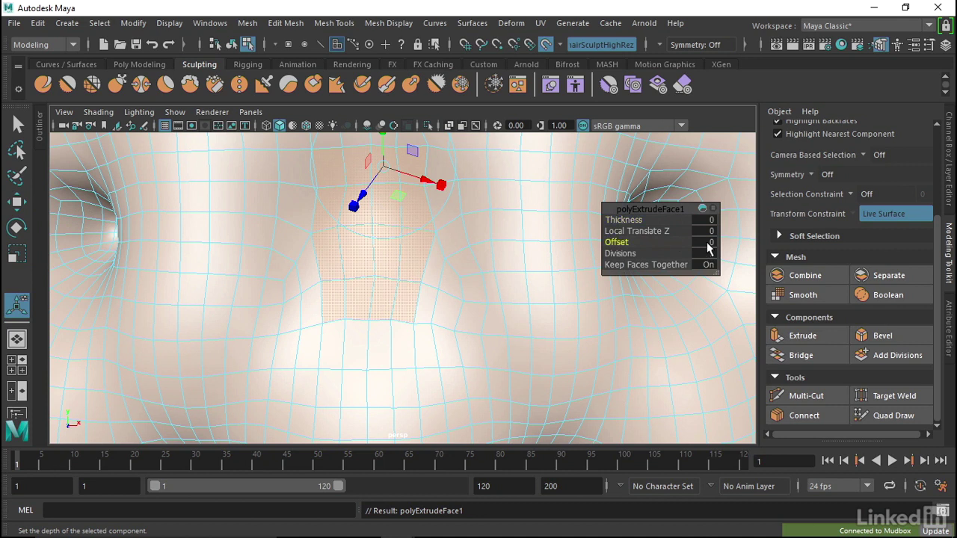
{"action": "type", "text": "1"}
{"action": "key", "text": "Return"}
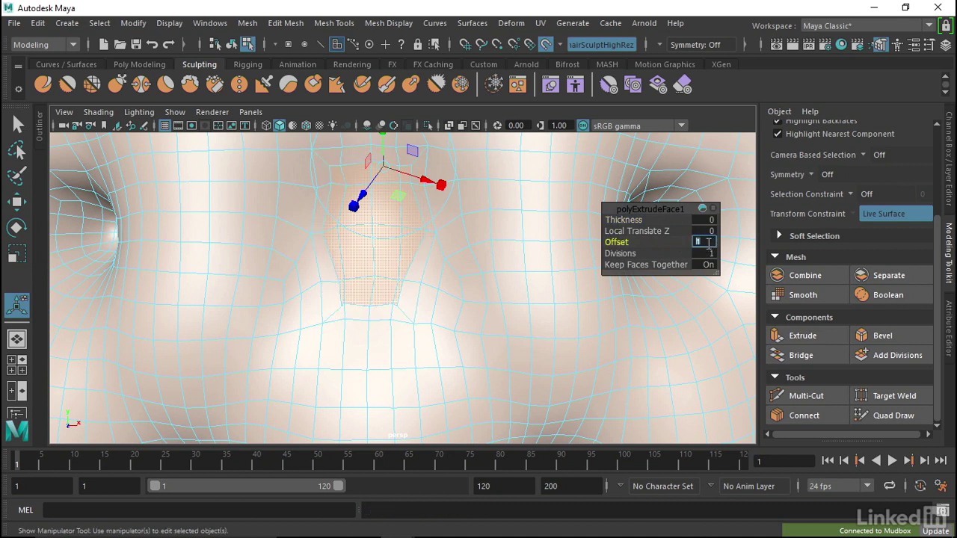
{"action": "mouse_move", "coordinate": [387, 256]}
{"action": "left_mouse_down", "text": "alt"}
{"action": "mouse_move", "coordinate": [363, 265]}
{"action": "mouse_move", "coordinate": [386, 266]}
{"action": "mouse_move", "coordinate": [374, 258]}
{"action": "left_mouse_up", "text": "alt"}
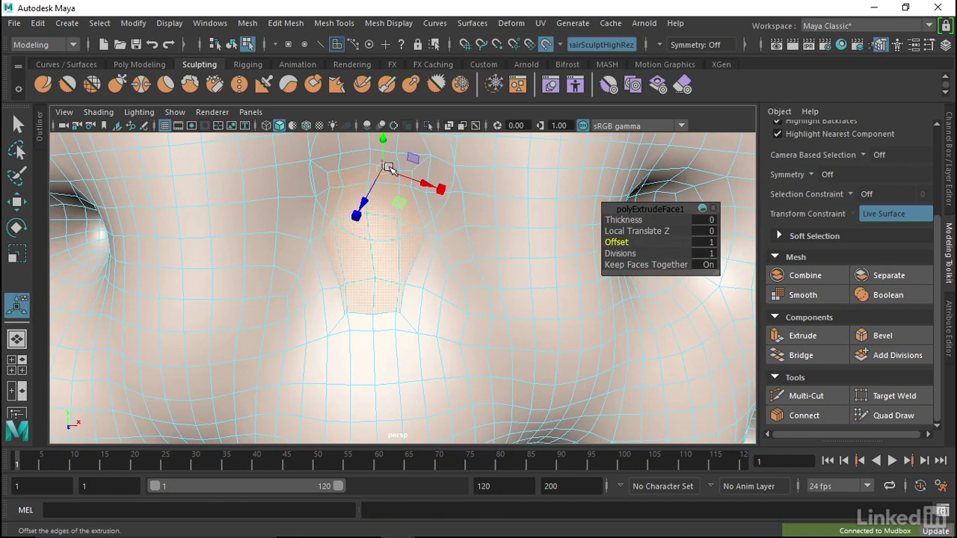
{"action": "left_click_drag", "start_coordinate": [363, 215], "coordinate": [374, 224], "text": "alt"}
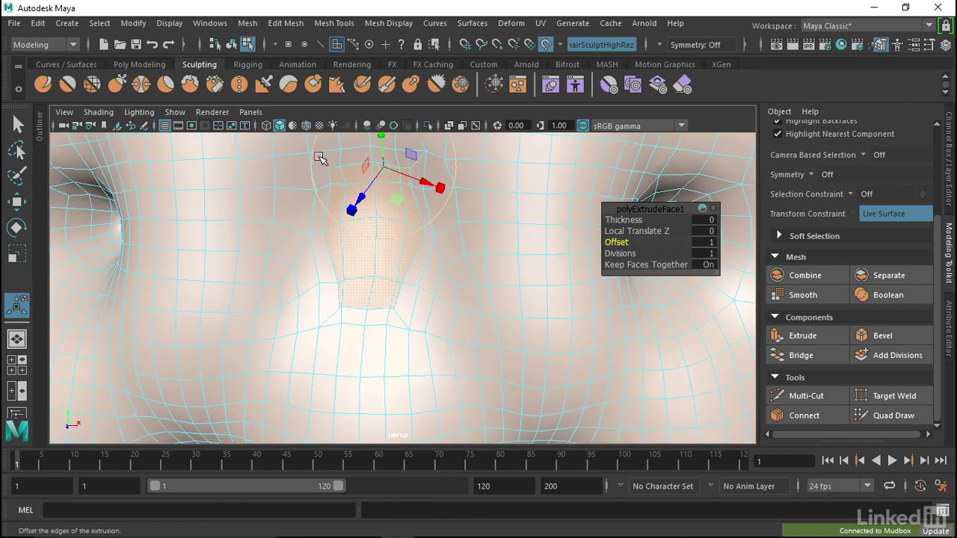
{"action": "left_click", "coordinate": [867, 414]}
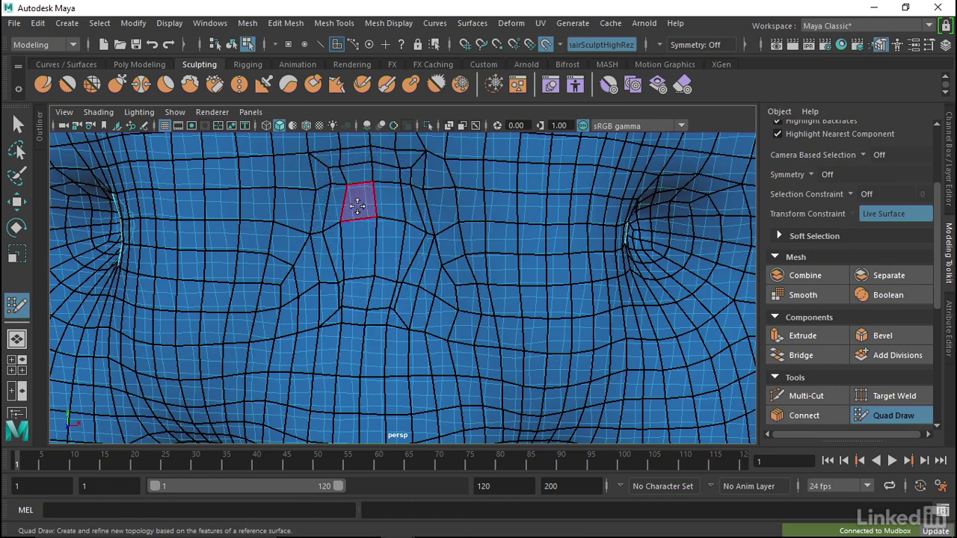
{"action": "mouse_move", "coordinate": [346, 208]}
{"action": "right_mouse_down", "text": "alt"}
{"action": "mouse_move", "coordinate": [346, 219]}
{"action": "mouse_move", "coordinate": [335, 214]}
{"action": "right_mouse_up", "text": "alt"}
{"action": "mouse_move", "coordinate": [335, 214]}
{"action": "left_mouse_down", "text": "alt"}
{"action": "mouse_move", "coordinate": [321, 222]}
{"action": "mouse_move", "coordinate": [366, 216]}
{"action": "left_mouse_up", "text": "alt"}
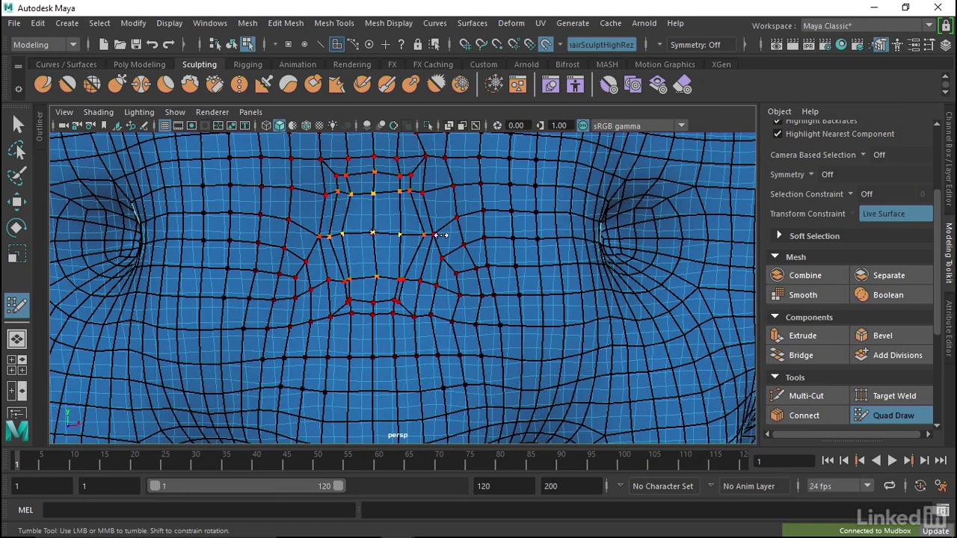
{"action": "middle_click_drag", "start_coordinate": [389, 221], "coordinate": [365, 257], "text": "alt"}
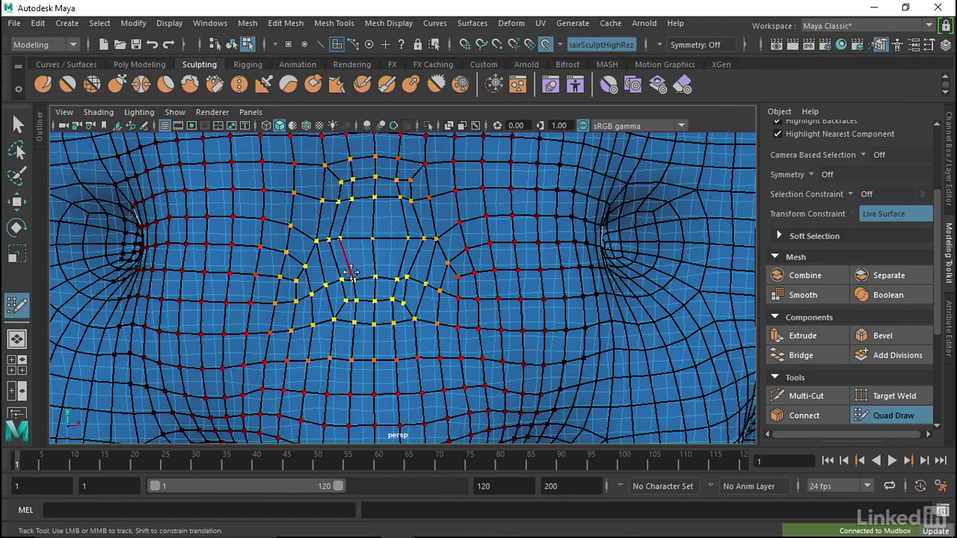
{"action": "left_click_drag", "start_coordinate": [387, 246], "coordinate": [396, 251], "text": "alt"}
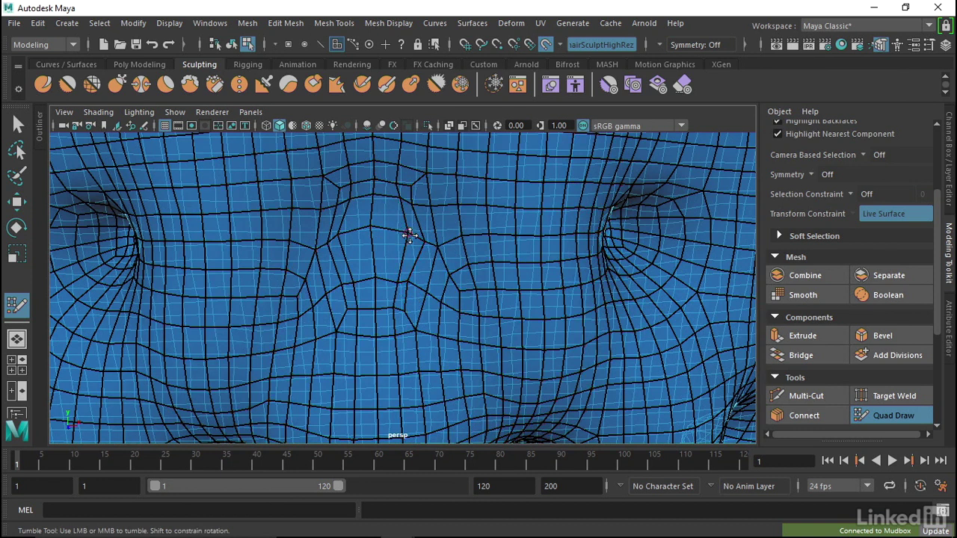
Step: Delete the extra edges at the pole and drag the central patch vertices up into a peak
{"action": "left_click", "coordinate": [376, 228], "text": "ctrl+shift"}
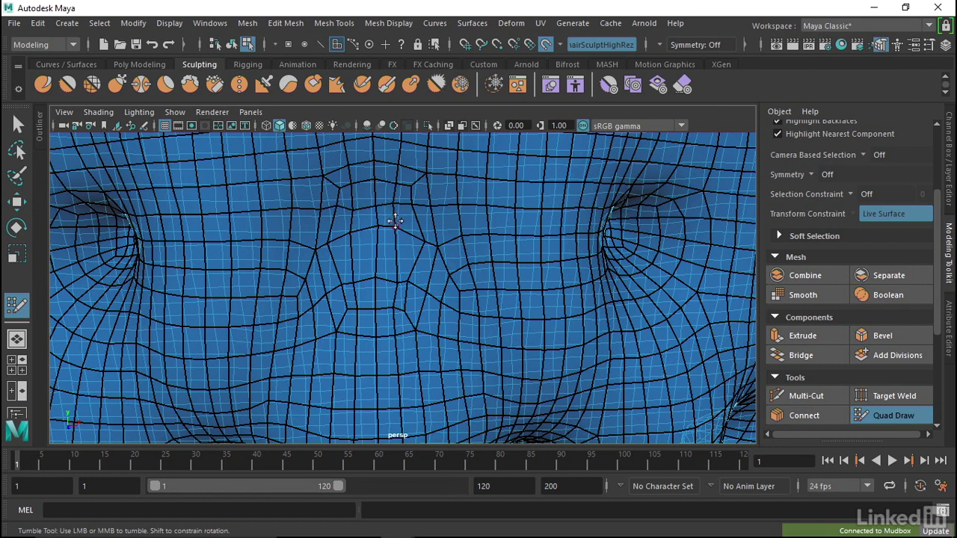
{"action": "left_click_drag", "start_coordinate": [374, 252], "coordinate": [358, 275]}
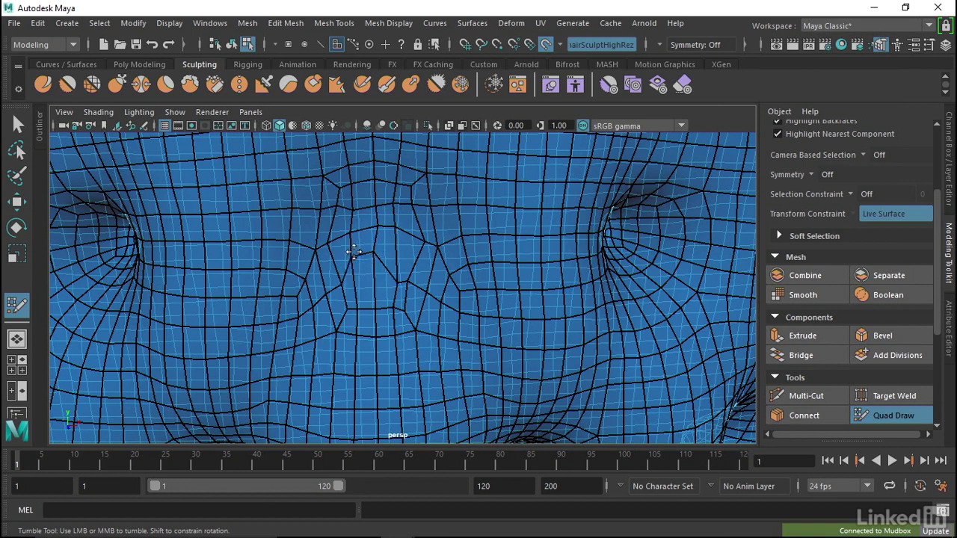
{"action": "left_click_drag", "start_coordinate": [382, 271], "coordinate": [396, 253]}
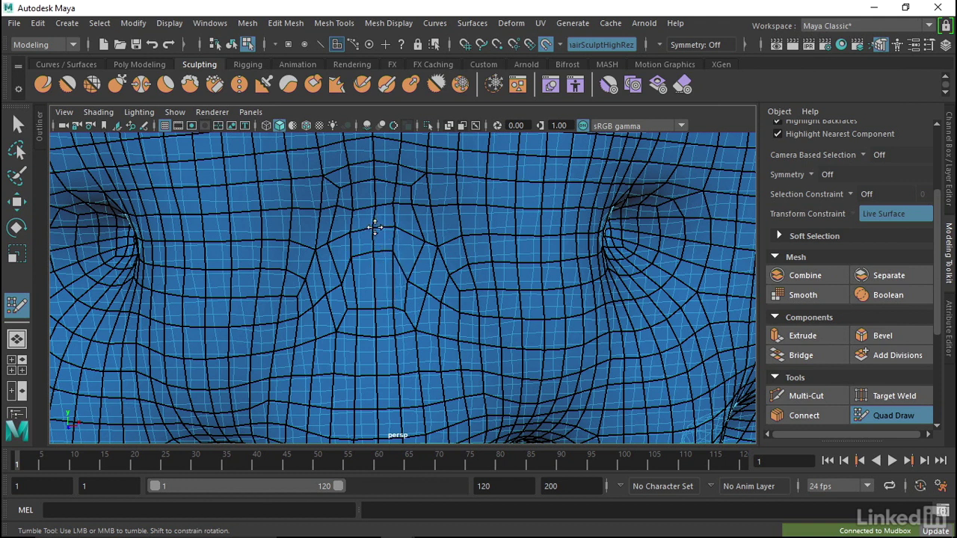
{"action": "mouse_move", "coordinate": [340, 274]}
{"action": "left_mouse_down"}
{"action": "mouse_move", "coordinate": [344, 263]}
{"action": "mouse_move", "coordinate": [375, 308]}
{"action": "left_mouse_up"}
{"action": "mouse_move", "coordinate": [377, 271]}
{"action": "left_mouse_down"}
{"action": "mouse_move", "coordinate": [374, 287]}
{"action": "mouse_move", "coordinate": [347, 305]}
{"action": "left_mouse_up"}
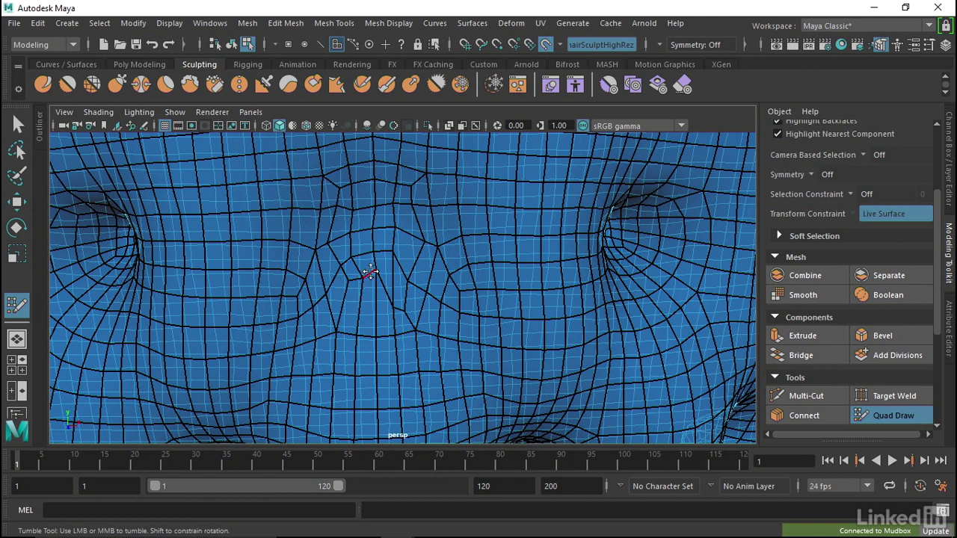
{"action": "left_click_drag", "start_coordinate": [372, 272], "coordinate": [391, 299]}
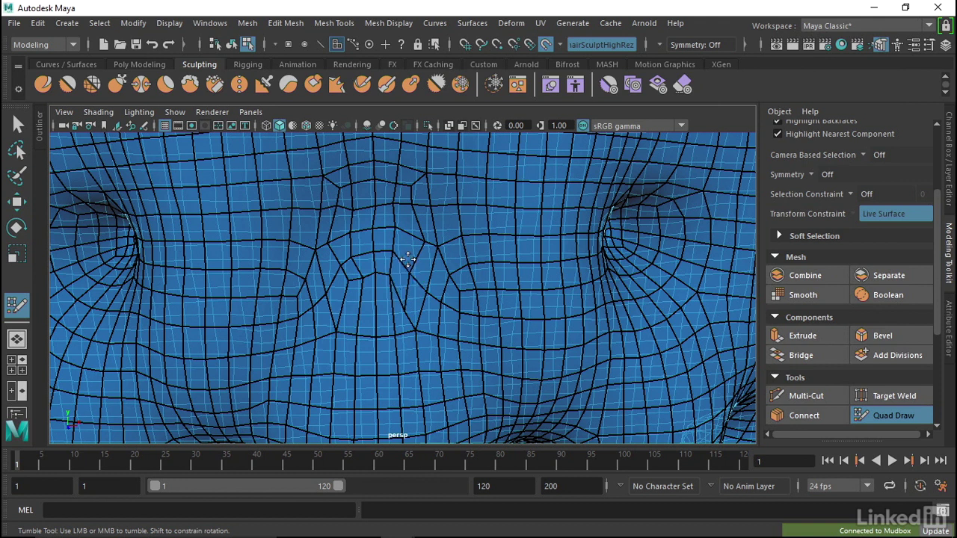
{"action": "left_click", "coordinate": [406, 284], "text": "ctrl+shift"}
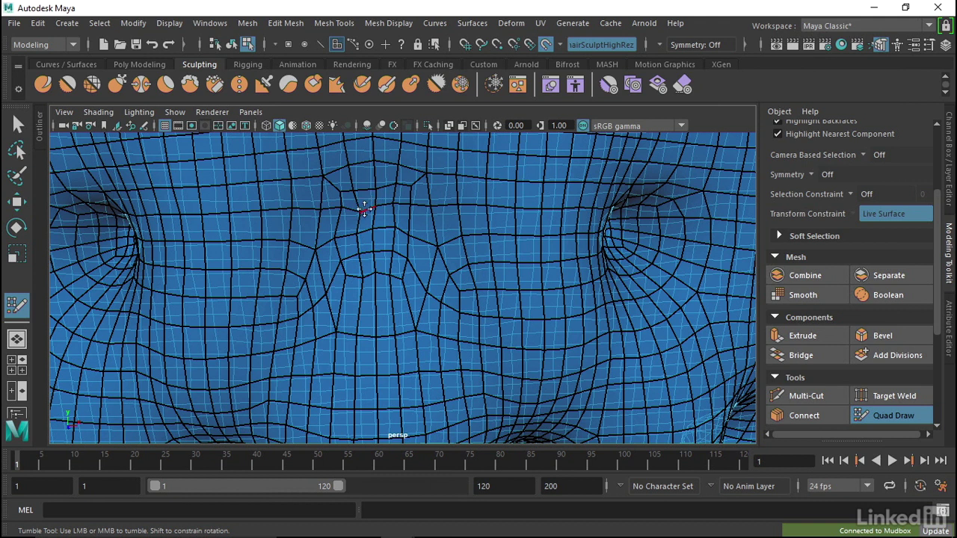
Step: Redraw an edge curving around the central patch and slide a vertex right, checking the flow from several angles
{"action": "left_click_drag", "start_coordinate": [361, 210], "coordinate": [375, 273]}
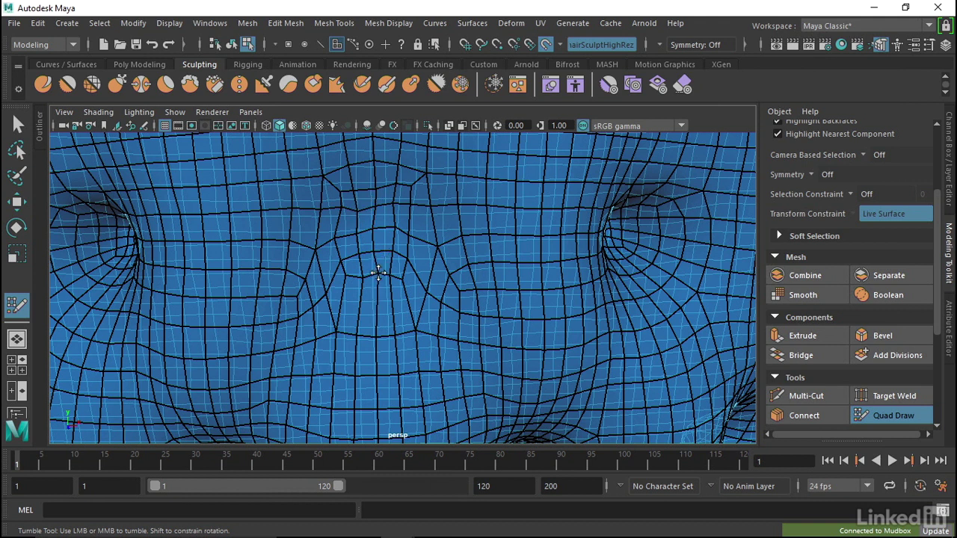
{"action": "mouse_move", "coordinate": [379, 241]}
{"action": "left_mouse_down", "text": "alt"}
{"action": "mouse_move", "coordinate": [353, 238]}
{"action": "mouse_move", "coordinate": [390, 261]}
{"action": "mouse_move", "coordinate": [330, 203]}
{"action": "left_mouse_up", "text": "alt"}
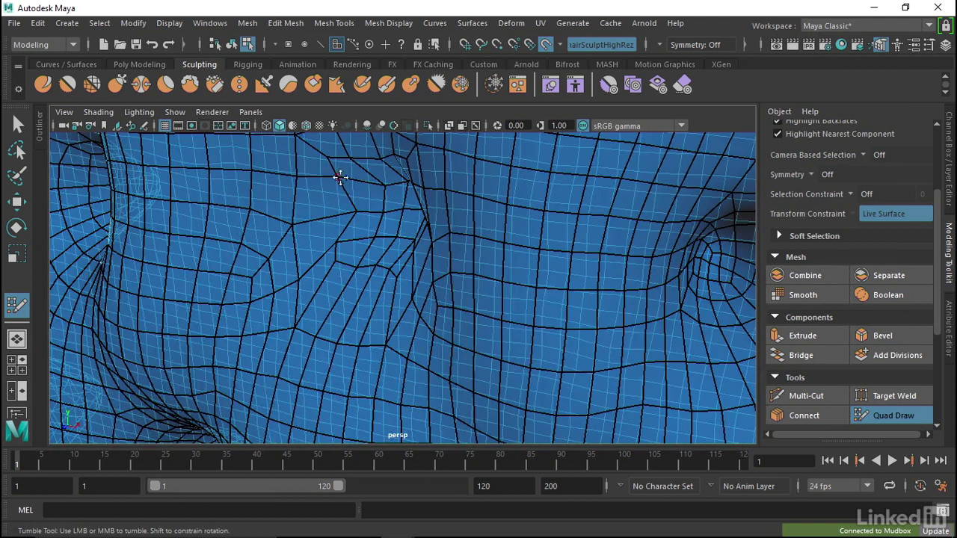
{"action": "mouse_move", "coordinate": [367, 186]}
{"action": "left_mouse_down", "text": "alt"}
{"action": "mouse_move", "coordinate": [387, 193]}
{"action": "mouse_move", "coordinate": [320, 178]}
{"action": "mouse_move", "coordinate": [426, 184]}
{"action": "left_mouse_up", "text": "alt"}
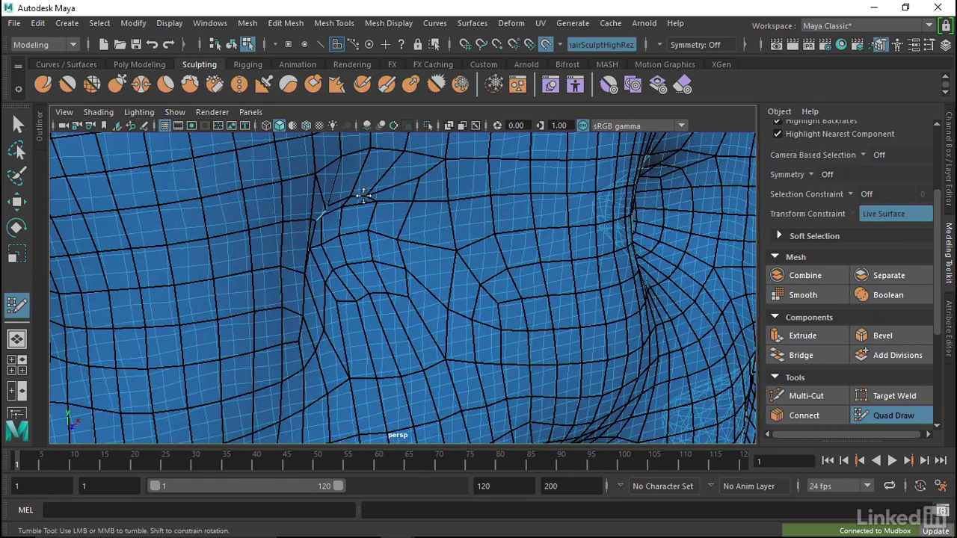
{"action": "left_click_drag", "start_coordinate": [369, 195], "coordinate": [370, 205], "text": "alt"}
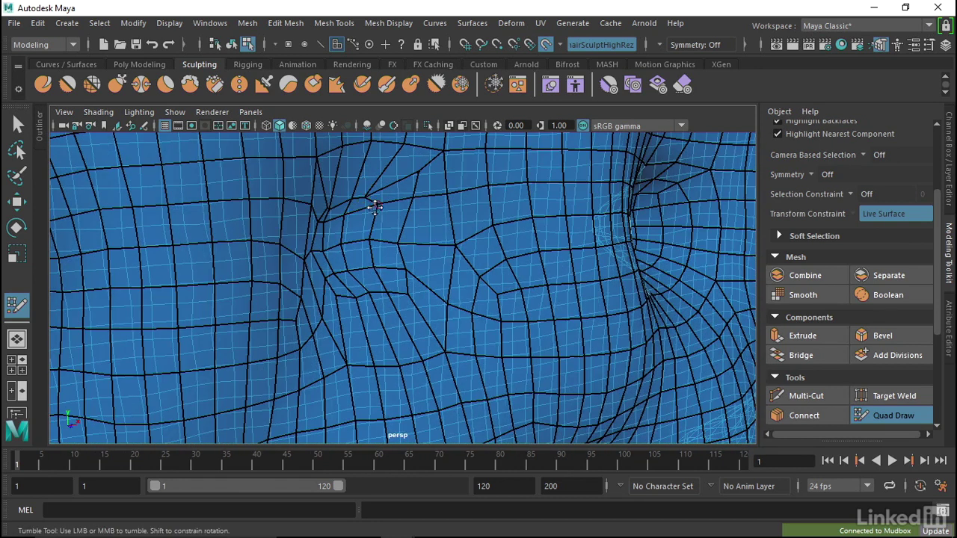
{"action": "mouse_move", "coordinate": [367, 202]}
{"action": "left_mouse_down", "text": "alt"}
{"action": "mouse_move", "coordinate": [407, 203]}
{"action": "mouse_move", "coordinate": [388, 212]}
{"action": "mouse_move", "coordinate": [382, 194]}
{"action": "mouse_move", "coordinate": [364, 202]}
{"action": "left_mouse_up", "text": "alt"}
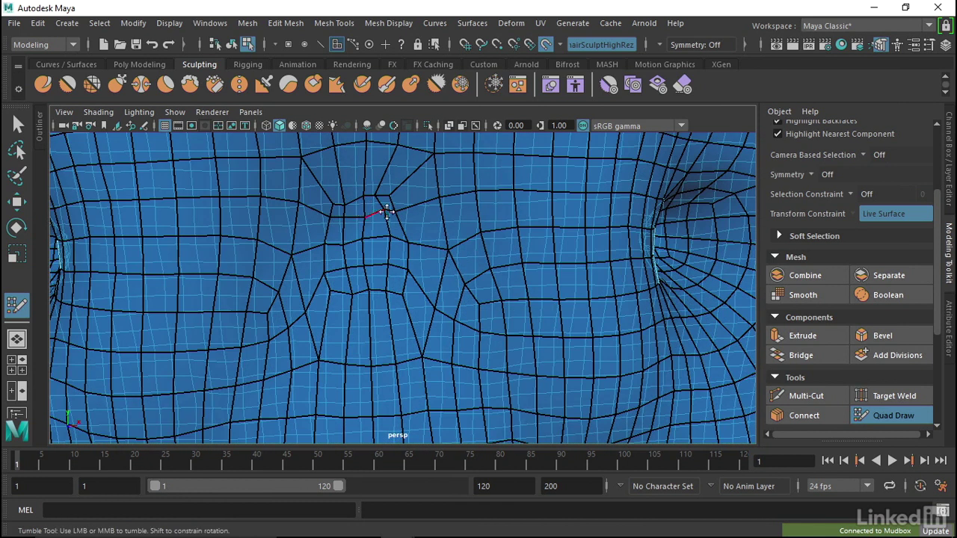
{"action": "left_click_drag", "start_coordinate": [344, 234], "coordinate": [340, 237], "text": "alt"}
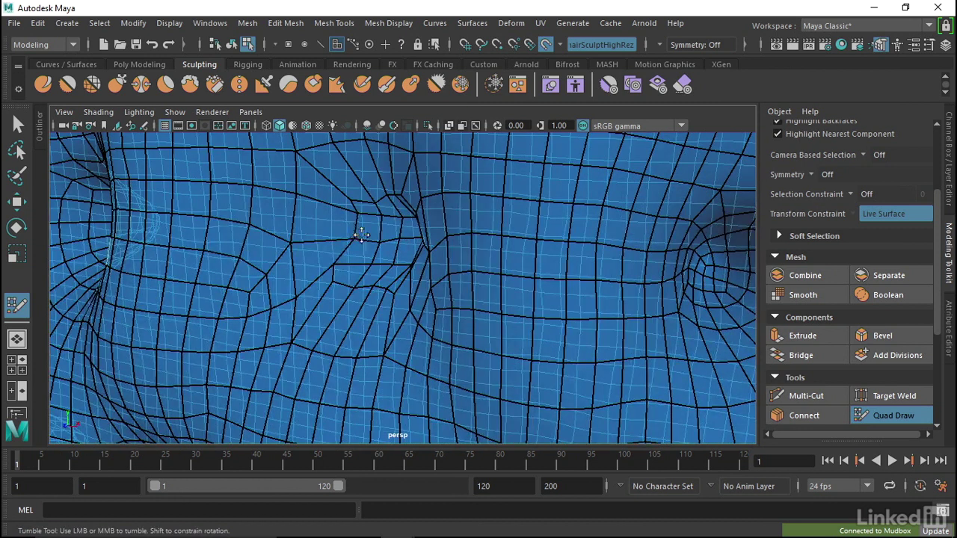
{"action": "left_click_drag", "start_coordinate": [336, 264], "coordinate": [355, 261]}
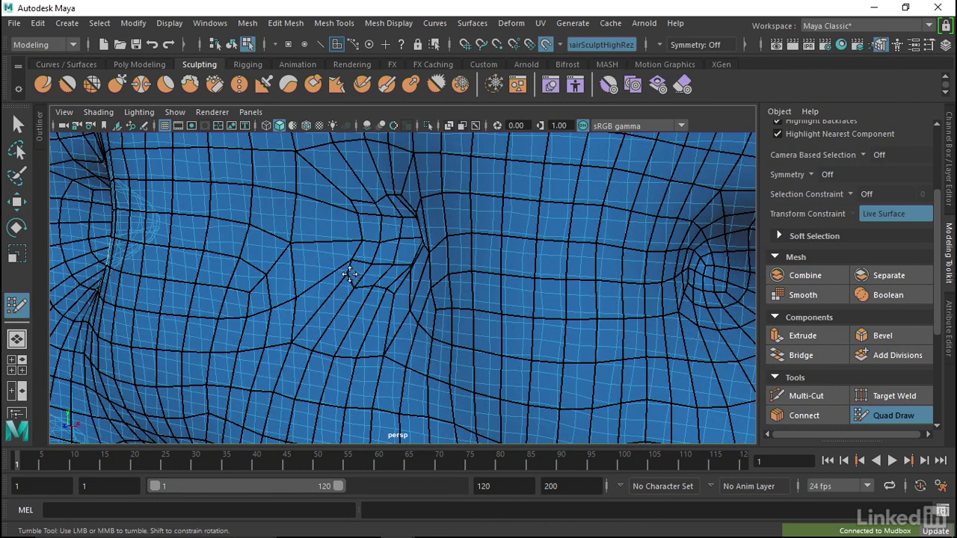
{"action": "left_click_drag", "start_coordinate": [384, 277], "coordinate": [399, 267], "text": "alt"}
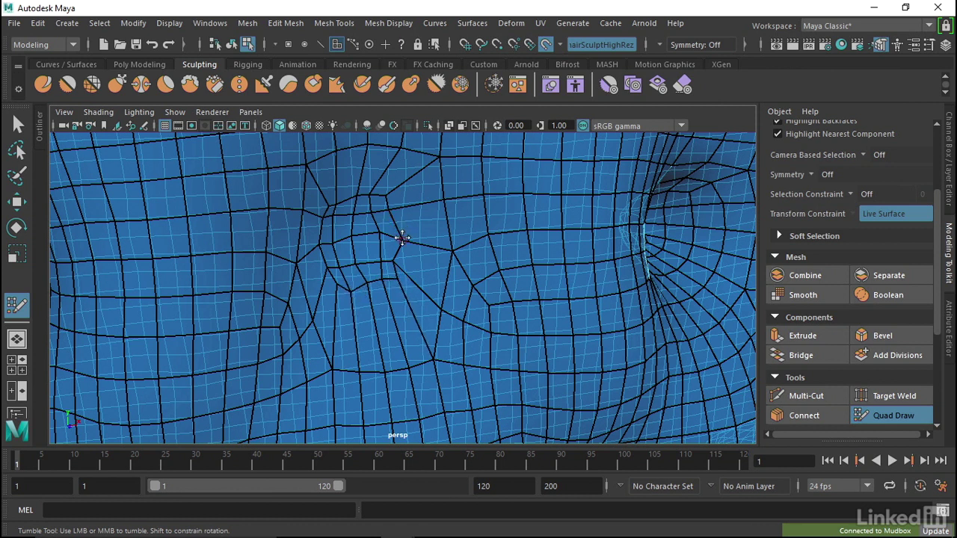
{"action": "mouse_move", "coordinate": [394, 224]}
{"action": "left_mouse_down", "text": "alt"}
{"action": "mouse_move", "coordinate": [395, 202]}
{"action": "mouse_move", "coordinate": [379, 209]}
{"action": "mouse_move", "coordinate": [392, 208]}
{"action": "left_mouse_up", "text": "alt"}
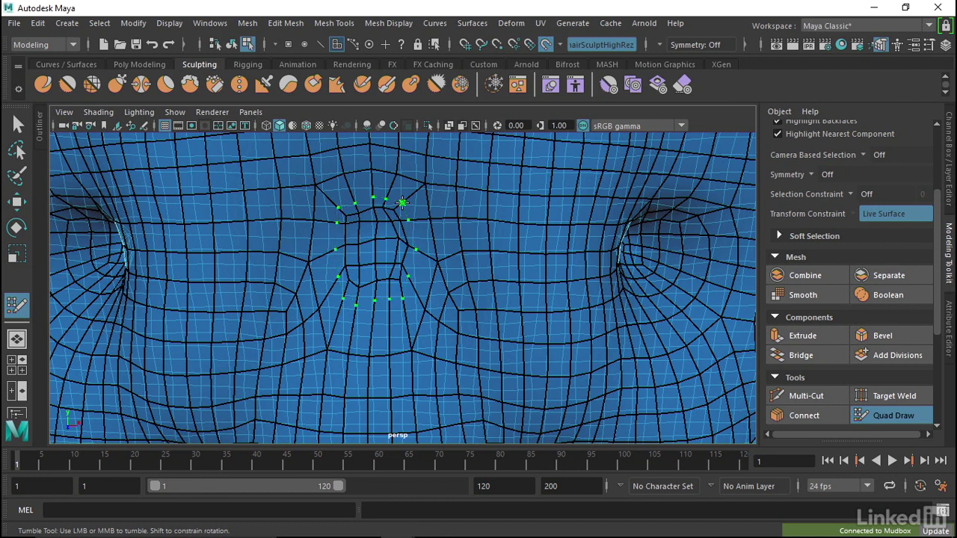
Step: Insert two edge loops around the central patch and inspect them from a frontal view
{"action": "left_click", "coordinate": [402, 202], "text": "ctrl"}
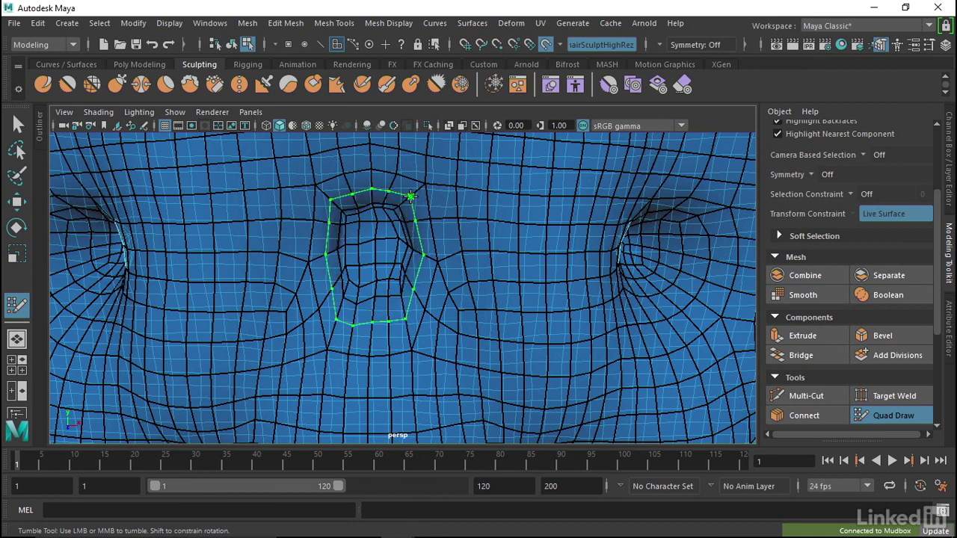
{"action": "left_click", "coordinate": [411, 195], "text": "ctrl"}
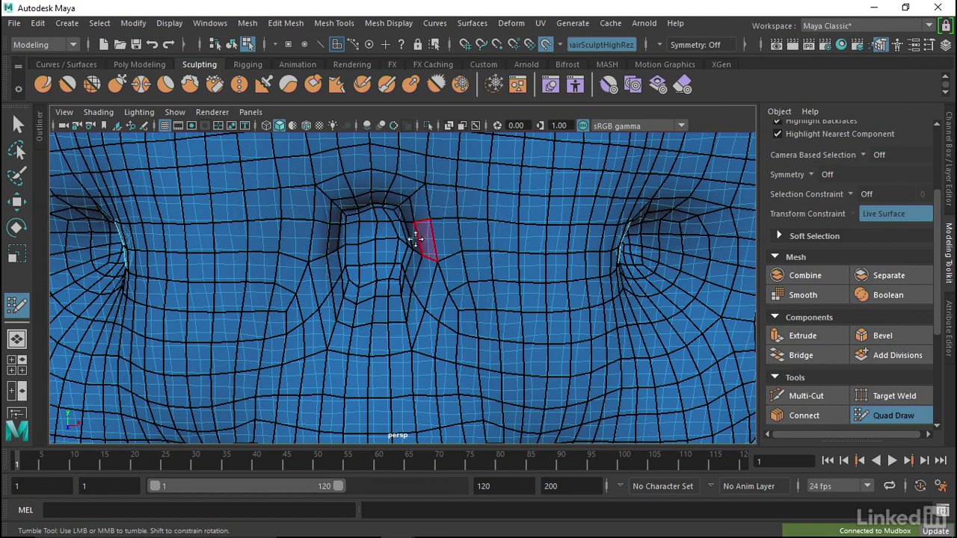
{"action": "mouse_move", "coordinate": [386, 230]}
{"action": "left_mouse_down", "text": "alt"}
{"action": "mouse_move", "coordinate": [369, 278]}
{"action": "mouse_move", "coordinate": [417, 239]}
{"action": "mouse_move", "coordinate": [454, 249]}
{"action": "mouse_move", "coordinate": [487, 235]}
{"action": "left_mouse_up", "text": "alt"}
{"action": "right_click_drag", "start_coordinate": [486, 235], "coordinate": [407, 233], "text": "alt"}
{"action": "left_click_drag", "start_coordinate": [407, 232], "coordinate": [373, 252], "text": "alt"}
{"action": "middle_click_drag", "start_coordinate": [379, 251], "coordinate": [362, 240], "text": "alt"}
{"action": "left_click_drag", "start_coordinate": [362, 241], "coordinate": [374, 239], "text": "alt"}
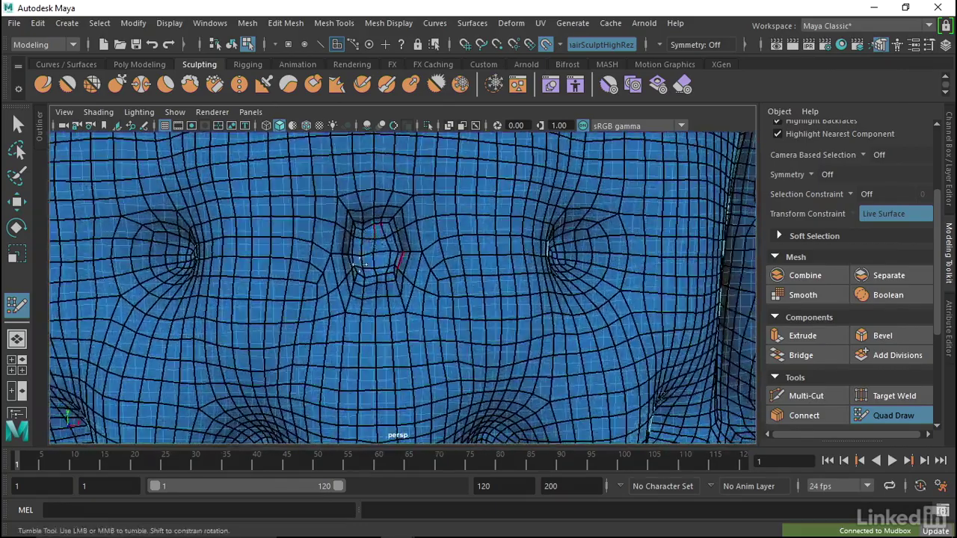
Step: Use the Shift Relax brush to smooth the vertices around the central loops
{"action": "key", "text": "shift"}
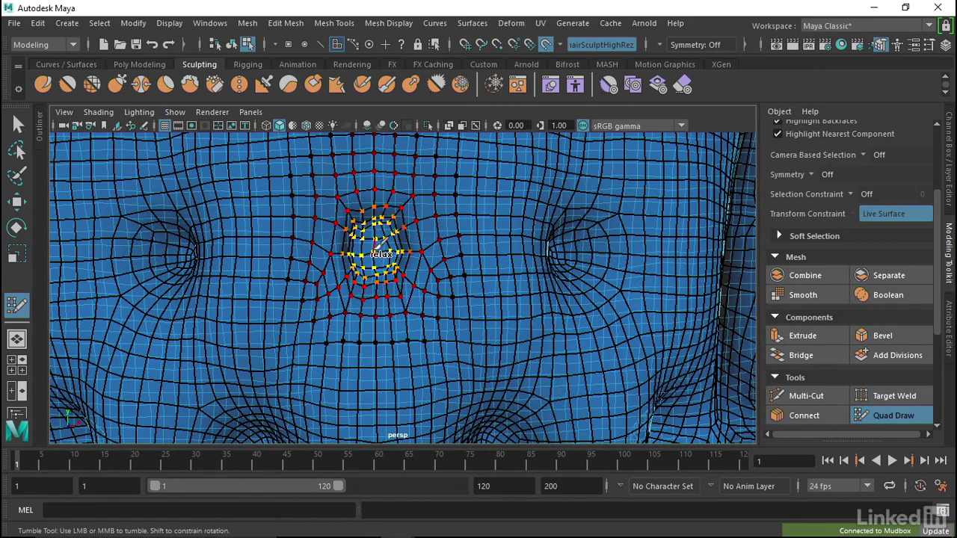
{"action": "left_click_drag", "start_coordinate": [390, 245], "coordinate": [381, 254], "text": "shift"}
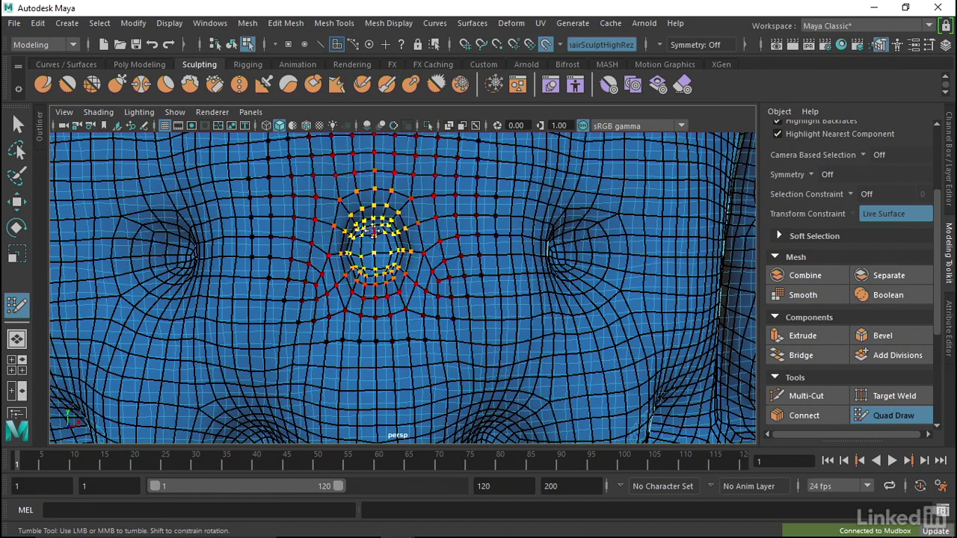
{"action": "mouse_move", "coordinate": [373, 233]}
{"action": "right_mouse_down", "text": "alt"}
{"action": "mouse_move", "coordinate": [368, 247]}
{"action": "mouse_move", "coordinate": [389, 250]}
{"action": "mouse_move", "coordinate": [399, 239]}
{"action": "mouse_move", "coordinate": [412, 250]}
{"action": "right_mouse_up", "text": "alt"}
{"action": "middle_click_drag", "start_coordinate": [412, 249], "coordinate": [413, 276], "text": "alt"}
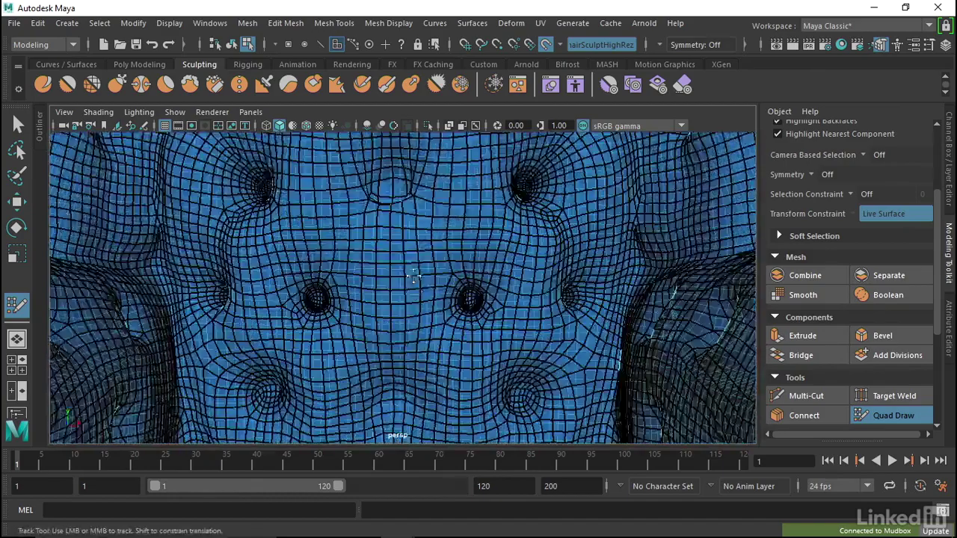
Step: Orbit and zoom around the tufted backrest to review the retopology mesh
{"action": "left_click_drag", "start_coordinate": [413, 276], "coordinate": [413, 263], "text": "alt"}
{"action": "mouse_move", "coordinate": [388, 360]}
{"action": "left_mouse_down", "text": "alt"}
{"action": "mouse_move", "coordinate": [225, 356]}
{"action": "mouse_move", "coordinate": [77, 290]}
{"action": "left_mouse_up", "text": "alt"}
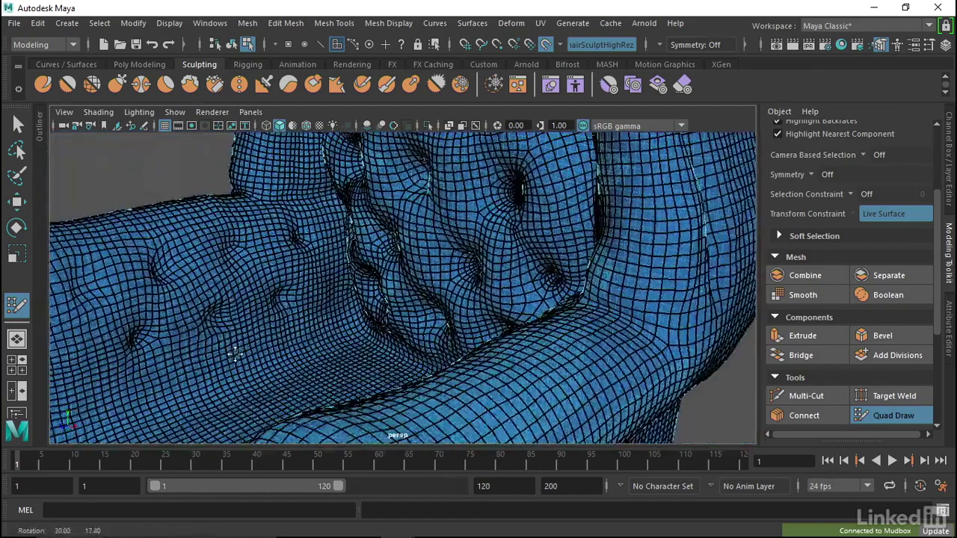
{"action": "left_click_drag", "start_coordinate": [216, 273], "coordinate": [277, 310], "text": "alt"}
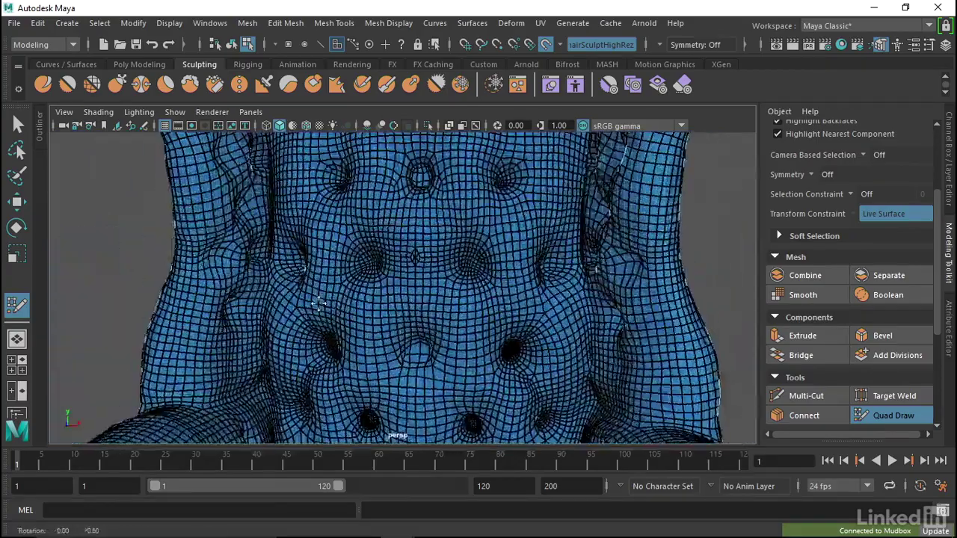
{"action": "middle_click_drag", "start_coordinate": [277, 310], "coordinate": [287, 318], "text": "alt"}
{"action": "left_click_drag", "start_coordinate": [287, 318], "coordinate": [381, 217], "text": "alt"}
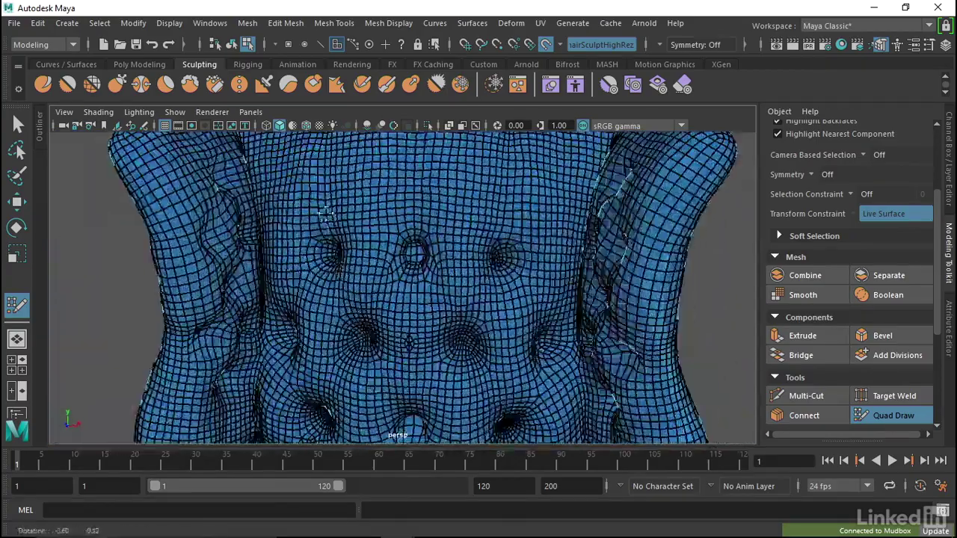
{"action": "right_click_drag", "start_coordinate": [381, 217], "coordinate": [545, 343], "text": "alt"}
{"action": "middle_click_drag", "start_coordinate": [546, 344], "coordinate": [338, 225], "text": "alt"}
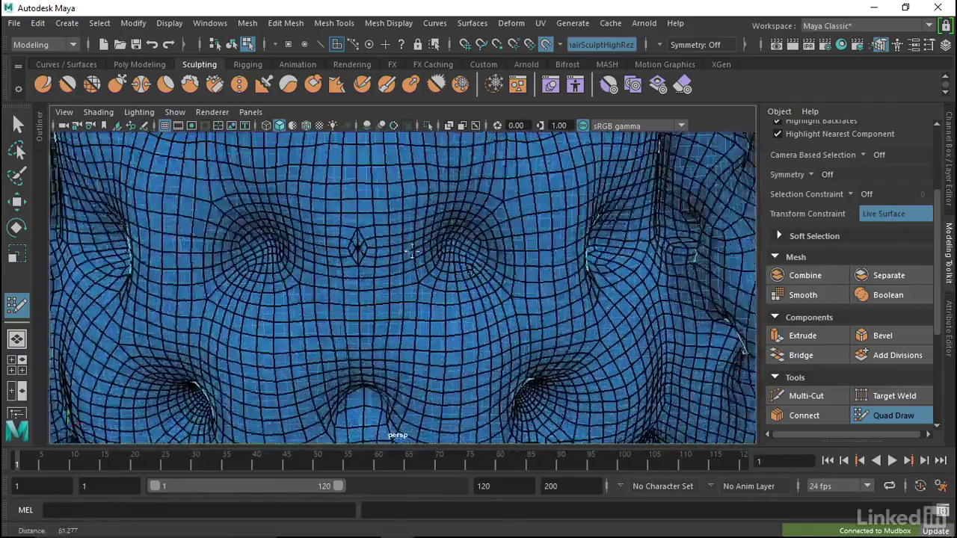
{"action": "right_click_drag", "start_coordinate": [385, 252], "coordinate": [291, 247], "text": "alt"}
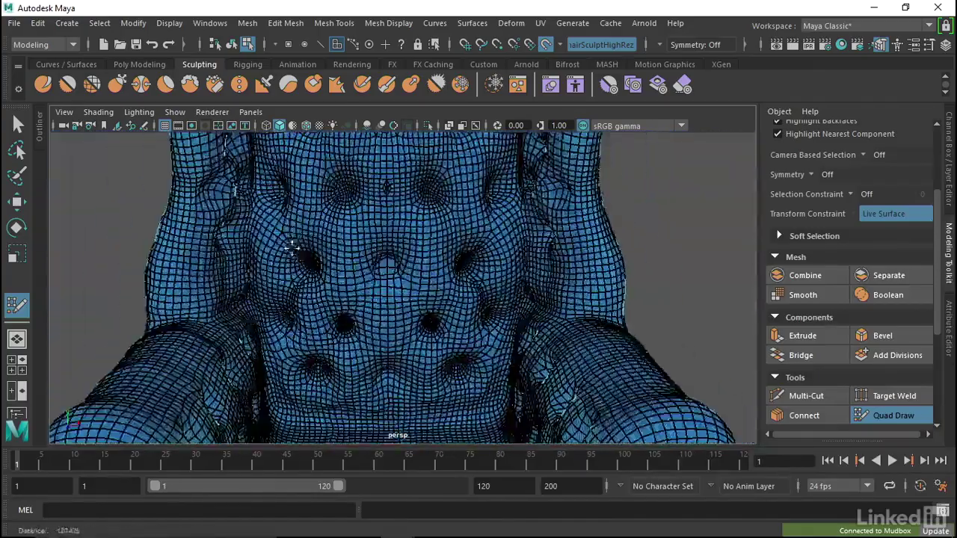
{"action": "left_click_drag", "start_coordinate": [291, 246], "coordinate": [362, 282], "text": "alt"}
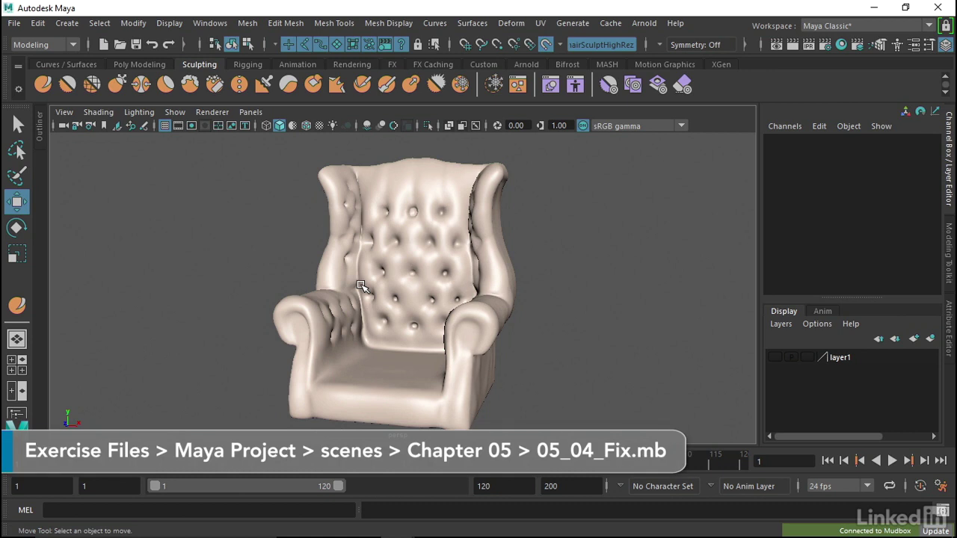
Step: Select the ChairBack_Geo backrest mesh and zoom in close on it
{"action": "mouse_move", "coordinate": [431, 306]}
{"action": "left_mouse_down", "text": "alt"}
{"action": "mouse_move", "coordinate": [380, 305]}
{"action": "mouse_move", "coordinate": [431, 320]}
{"action": "mouse_move", "coordinate": [384, 222]}
{"action": "left_mouse_up", "text": "alt"}
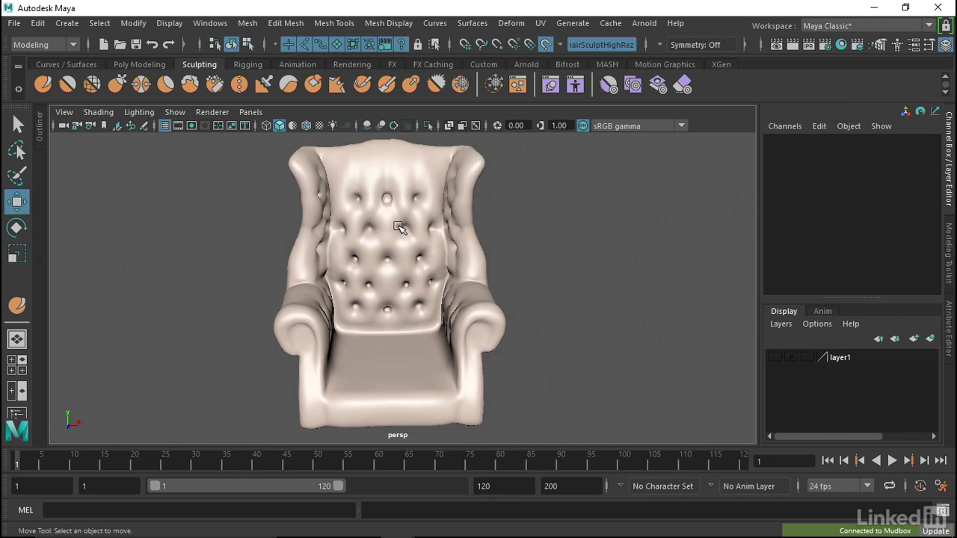
{"action": "mouse_move", "coordinate": [438, 181]}
{"action": "left_mouse_down", "text": "alt"}
{"action": "mouse_move", "coordinate": [436, 203]}
{"action": "mouse_move", "coordinate": [406, 192]}
{"action": "mouse_move", "coordinate": [348, 214]}
{"action": "left_mouse_up", "text": "alt"}
{"action": "mouse_move", "coordinate": [349, 214]}
{"action": "right_mouse_down", "text": "alt"}
{"action": "mouse_move", "coordinate": [484, 299]}
{"action": "mouse_move", "coordinate": [406, 256]}
{"action": "right_mouse_up", "text": "alt"}
{"action": "left_click", "coordinate": [406, 256]}
{"action": "mouse_move", "coordinate": [578, 318]}
{"action": "right_mouse_down", "text": "alt"}
{"action": "mouse_move", "coordinate": [327, 249]}
{"action": "mouse_move", "coordinate": [410, 276]}
{"action": "right_mouse_up", "text": "alt"}
Step: In vertex mode, select the vertices at the central pole between the two buttons
{"action": "scroll", "coordinate": [410, 277], "scroll_direction": "up", "scroll_amount": 3}
{"action": "scroll", "coordinate": [331, 222], "scroll_direction": "down", "scroll_amount": 1}
{"action": "scroll", "coordinate": [391, 229], "scroll_direction": "down", "scroll_amount": 1}
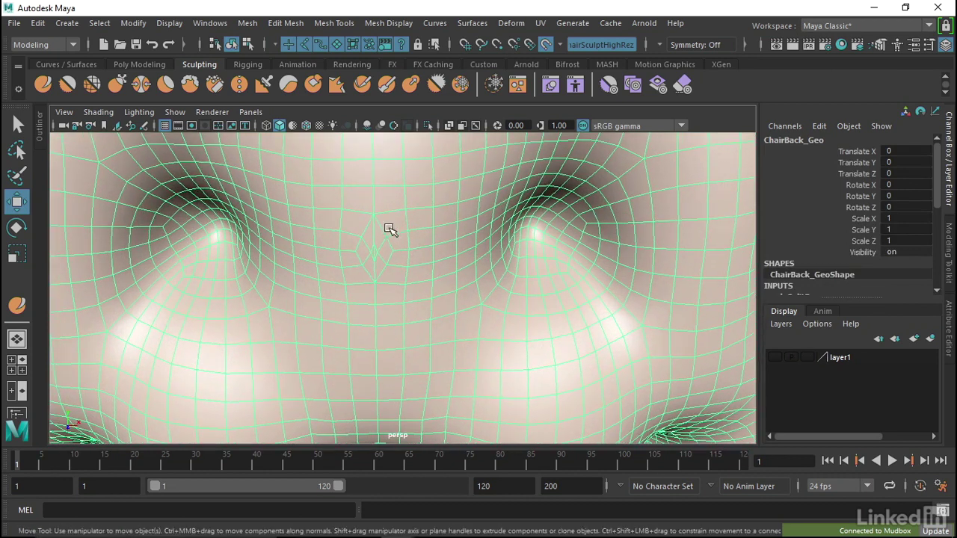
{"action": "scroll", "coordinate": [366, 239], "scroll_direction": "up", "scroll_amount": 2}
{"action": "scroll", "coordinate": [420, 226], "scroll_direction": "up", "scroll_amount": 1}
{"action": "right_click_drag", "start_coordinate": [406, 218], "coordinate": [346, 127]}
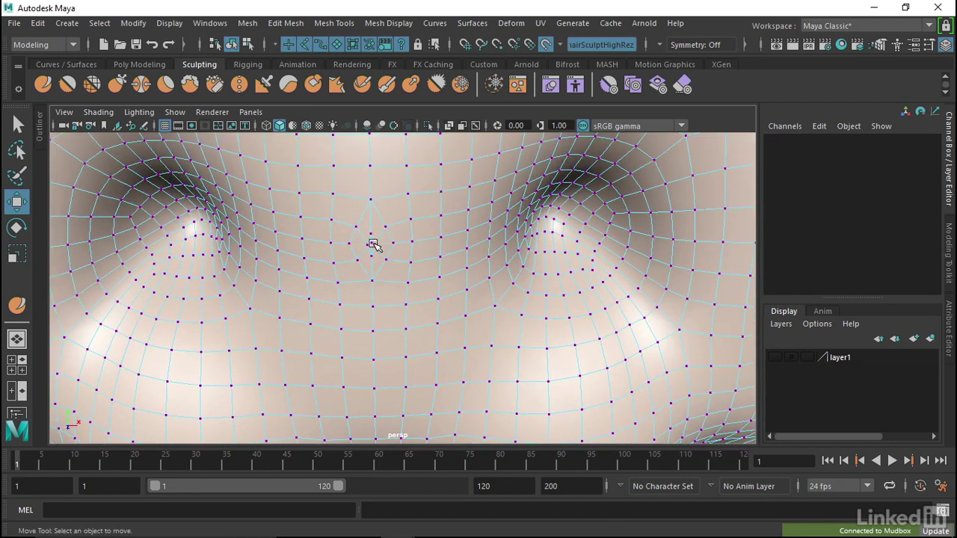
{"action": "left_click", "coordinate": [371, 244]}
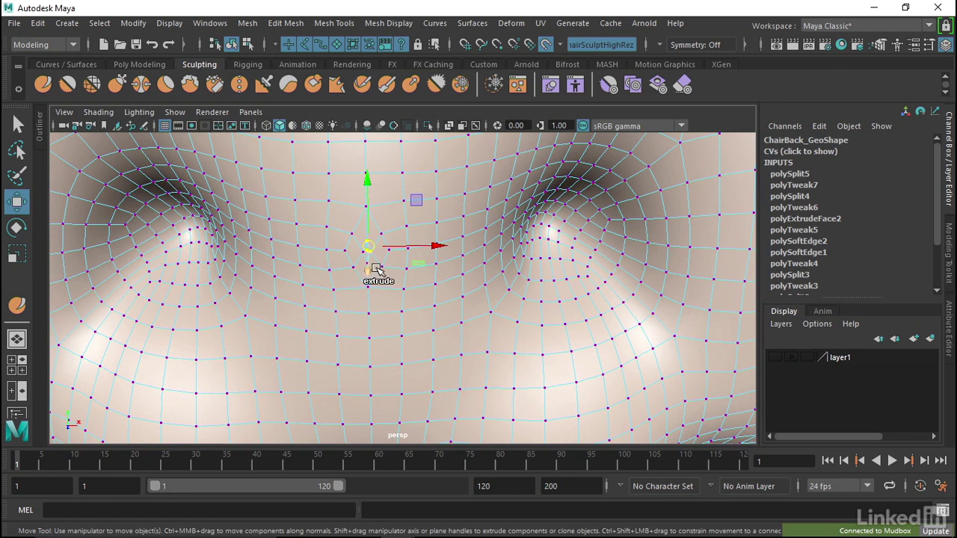
{"action": "key", "text": "q"}
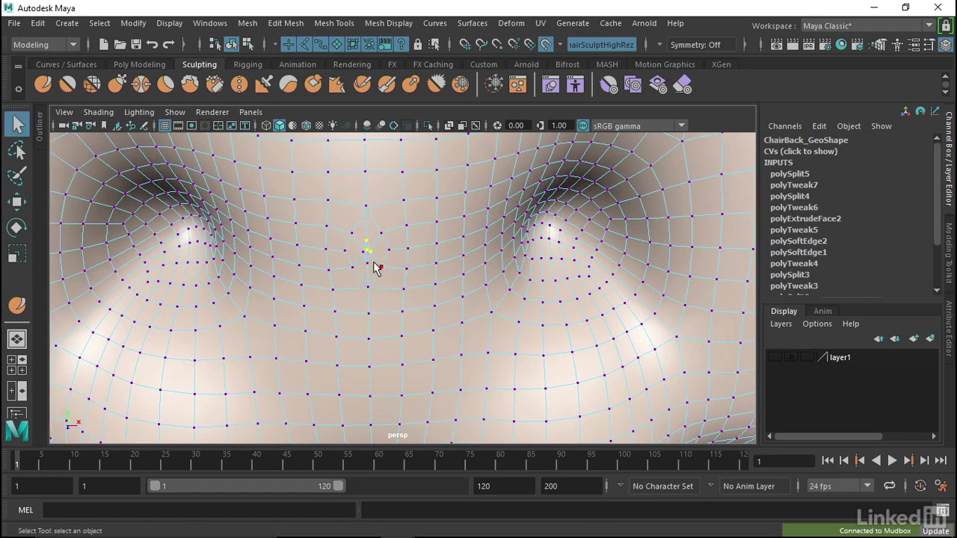
{"action": "middle_click_drag", "start_coordinate": [375, 269], "coordinate": [382, 263], "text": "alt"}
{"action": "scroll", "coordinate": [377, 266], "scroll_direction": "down", "scroll_amount": 5}
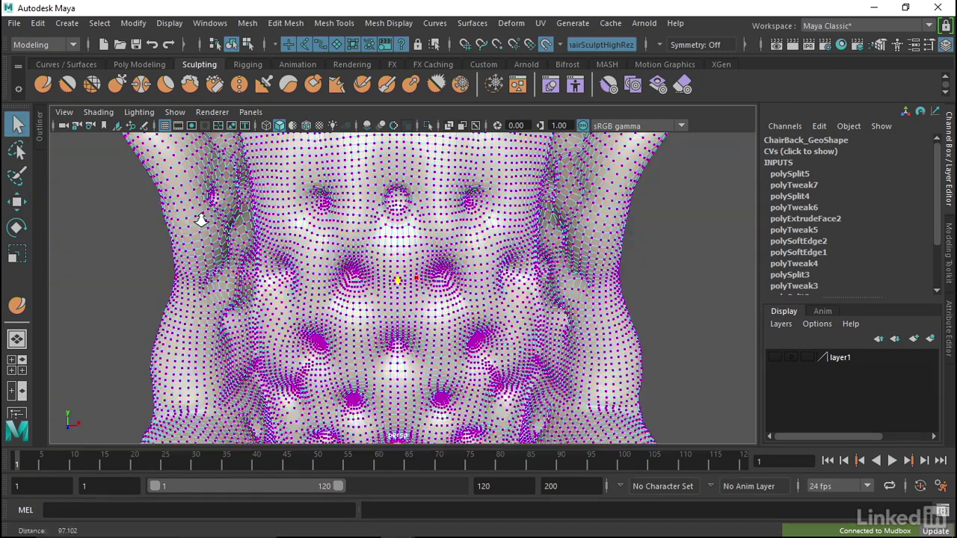
{"action": "scroll", "coordinate": [378, 266], "scroll_direction": "down", "scroll_amount": 3}
{"action": "mouse_move", "coordinate": [377, 265]}
{"action": "left_mouse_down", "text": "alt"}
{"action": "mouse_move", "coordinate": [513, 260]}
{"action": "mouse_move", "coordinate": [296, 245]}
{"action": "mouse_move", "coordinate": [348, 245]}
{"action": "left_mouse_up", "text": "alt"}
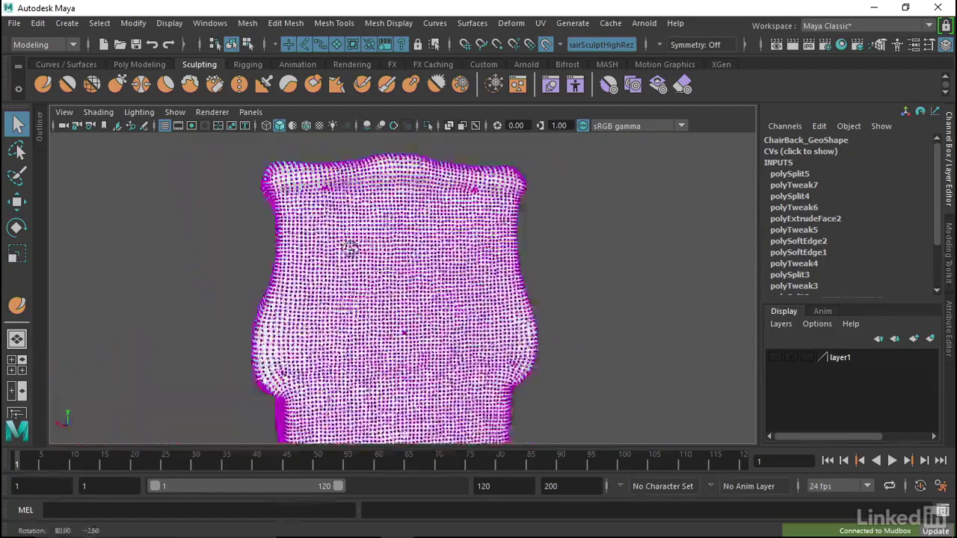
{"action": "scroll", "coordinate": [348, 246], "scroll_direction": "up", "scroll_amount": 5}
{"action": "scroll", "coordinate": [449, 314], "scroll_direction": "down", "scroll_amount": 4}
{"action": "scroll", "coordinate": [274, 313], "scroll_direction": "up", "scroll_amount": 4}
{"action": "left_click_drag", "start_coordinate": [274, 312], "coordinate": [446, 270], "text": "alt"}
{"action": "scroll", "coordinate": [446, 271], "scroll_direction": "up", "scroll_amount": 3}
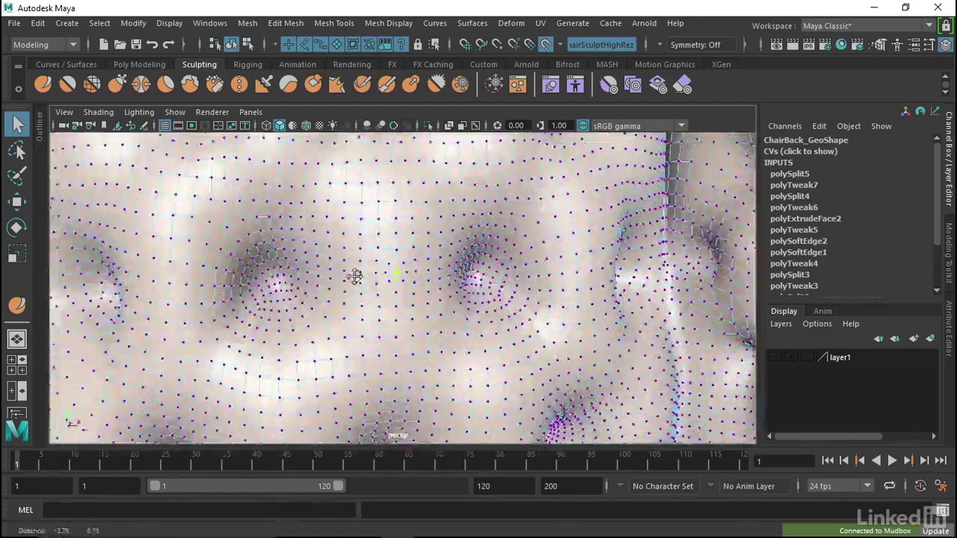
{"action": "scroll", "coordinate": [389, 284], "scroll_direction": "up", "scroll_amount": 3}
Step: Run Edit Mesh > Merge to Center on the selected vertices and frame the result
{"action": "key", "text": "w"}
{"action": "scroll", "coordinate": [386, 278], "scroll_direction": "up", "scroll_amount": 2}
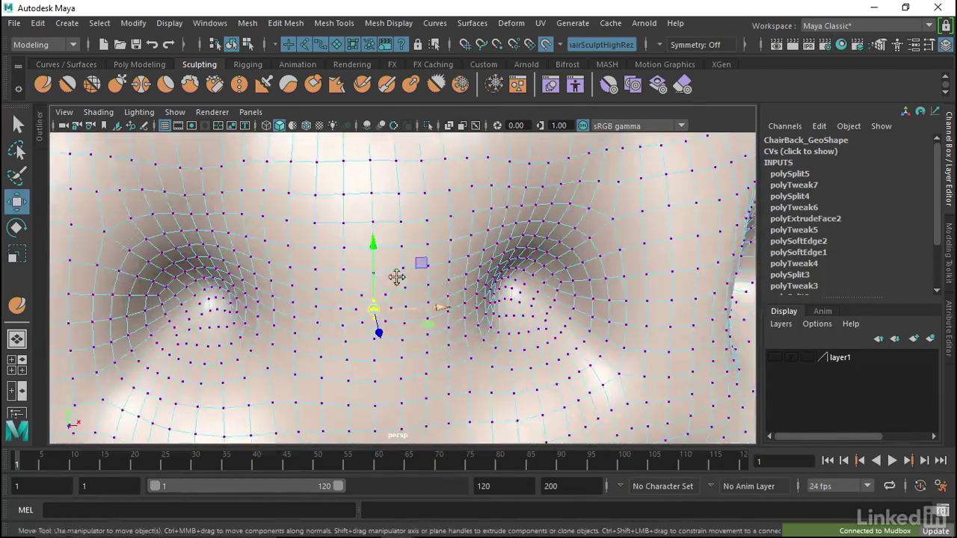
{"action": "scroll", "coordinate": [397, 275], "scroll_direction": "up", "scroll_amount": 2}
{"action": "scroll", "coordinate": [442, 274], "scroll_direction": "up", "scroll_amount": 1}
{"action": "left_click", "coordinate": [303, 25]}
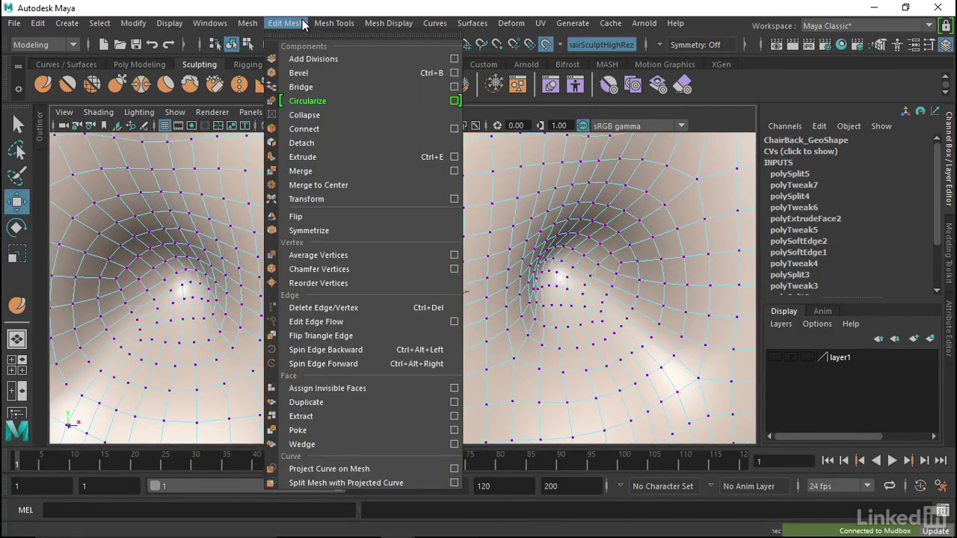
{"action": "left_click", "coordinate": [319, 185]}
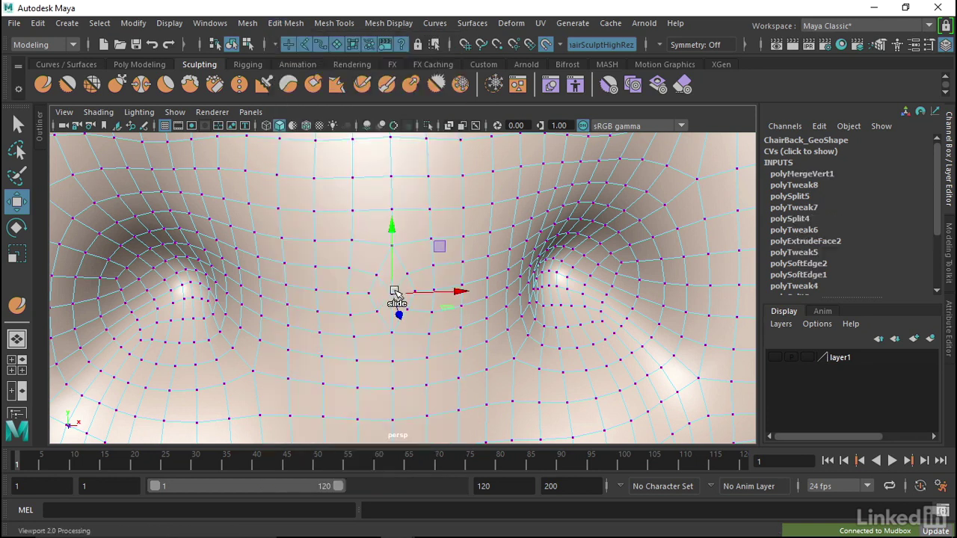
{"action": "key", "text": "f"}
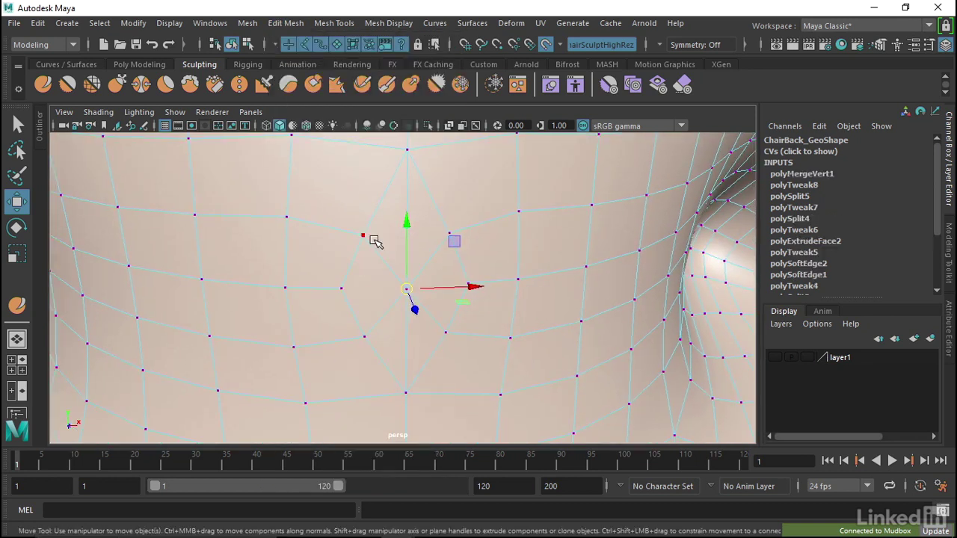
{"action": "left_click_drag", "start_coordinate": [438, 249], "coordinate": [382, 225], "text": "alt"}
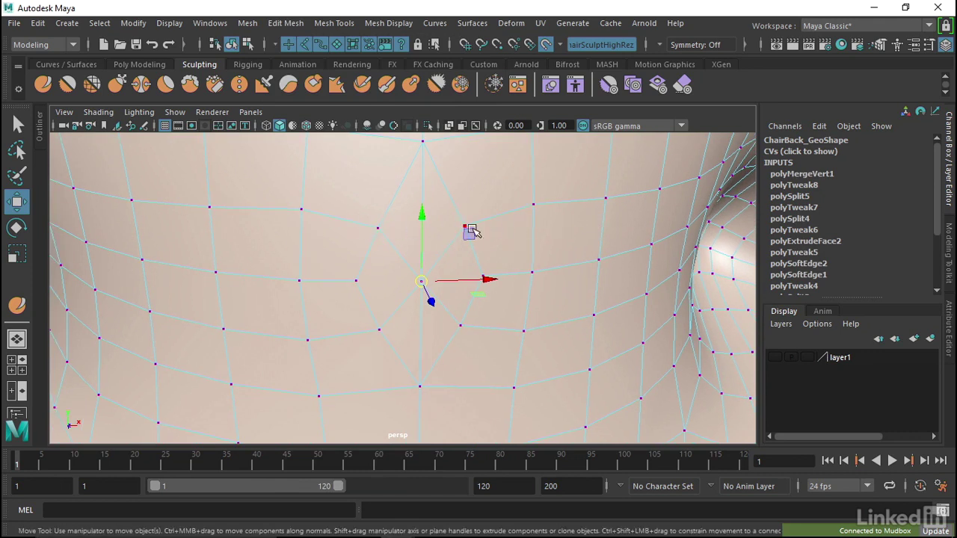
Step: With Multi-Cut and Make Live off, cut an edge from the right face to the merged vertex
{"action": "left_click", "coordinate": [946, 258]}
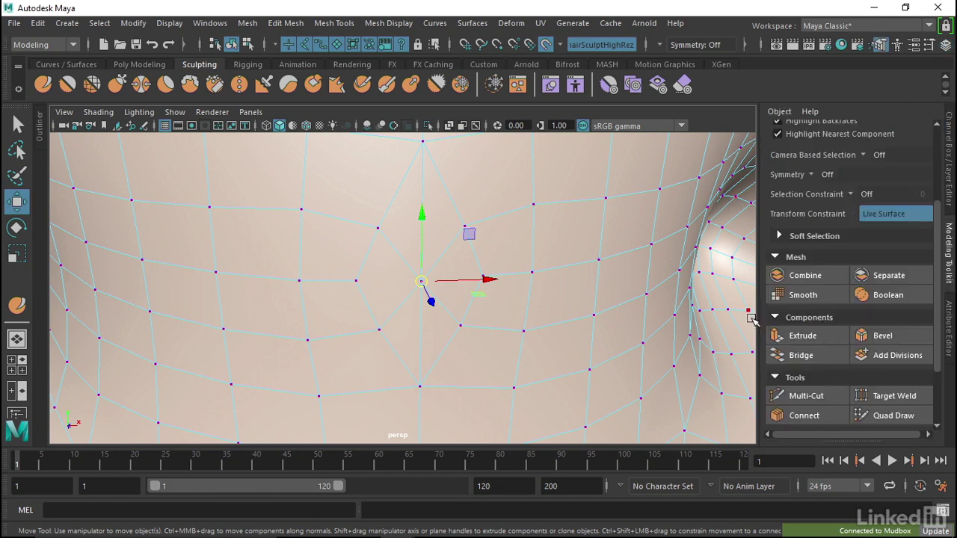
{"action": "left_click", "coordinate": [813, 397]}
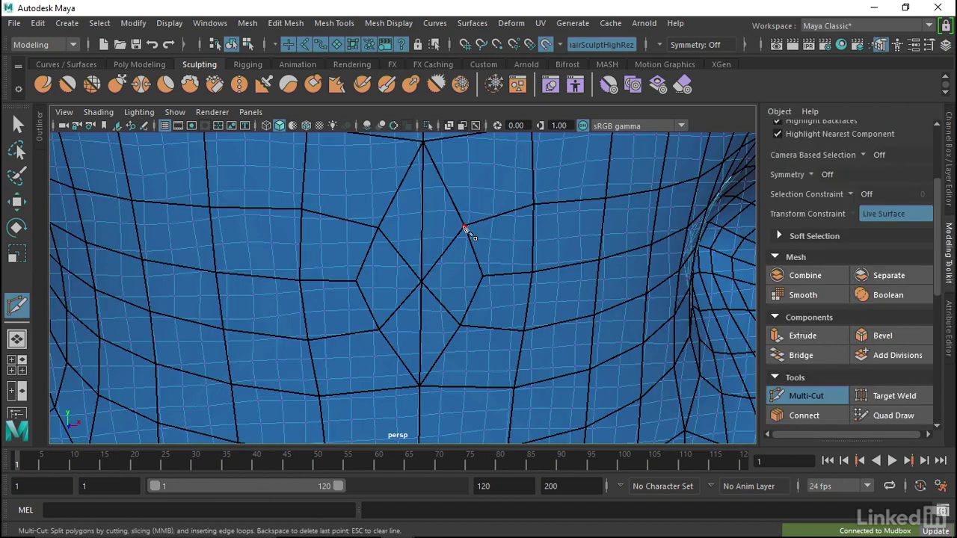
{"action": "left_click", "coordinate": [546, 44]}
{"action": "left_click", "coordinate": [465, 225]}
{"action": "left_click", "coordinate": [378, 227]}
{"action": "left_click", "coordinate": [378, 227]}
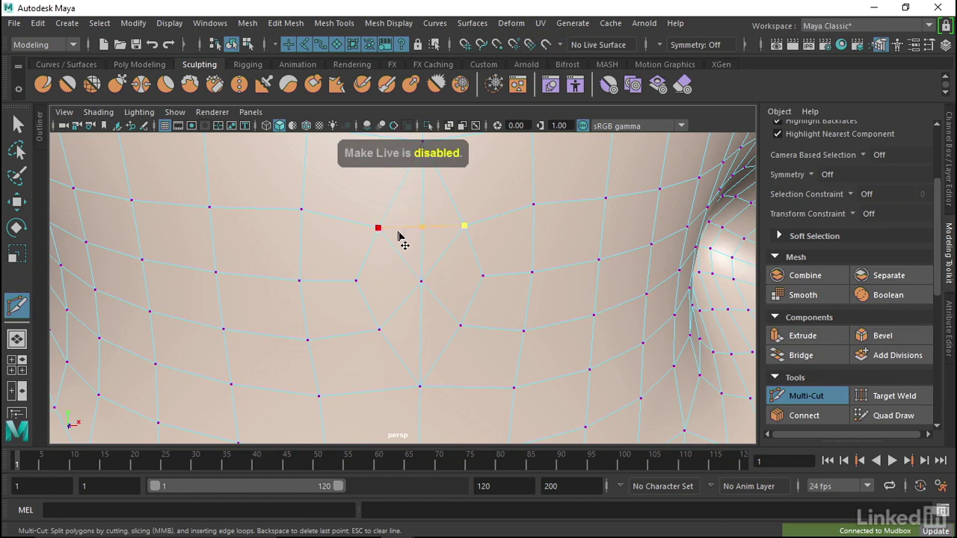
{"action": "key", "text": "Return"}
Step: Cut a horizontal edge through the right, middle and left vertices, then add another edge on the right
{"action": "left_click", "coordinate": [482, 276]}
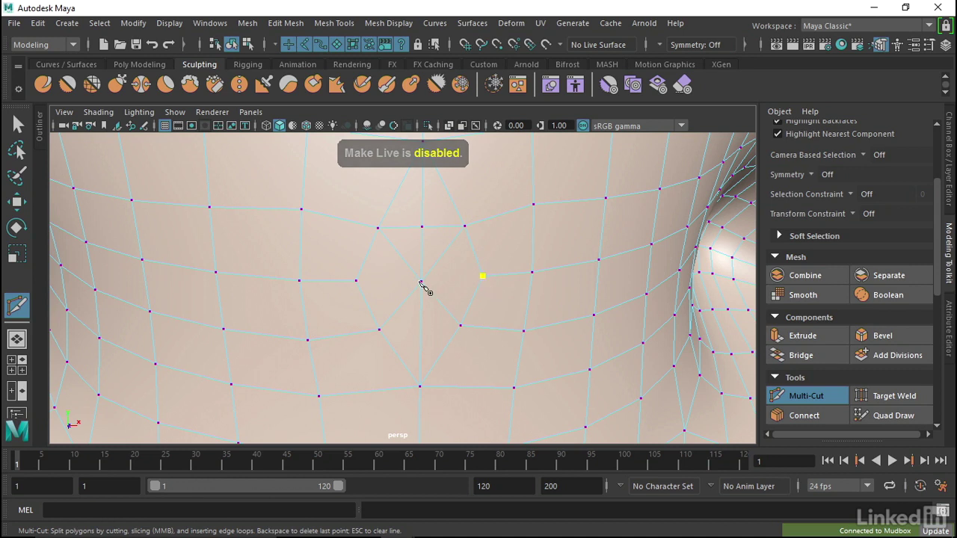
{"action": "left_click", "coordinate": [422, 281]}
{"action": "left_click", "coordinate": [351, 256]}
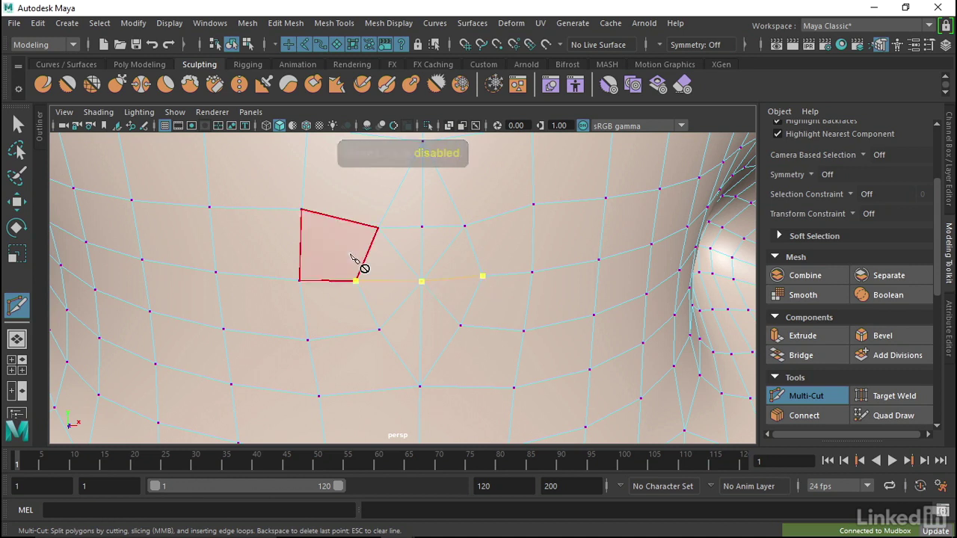
{"action": "key", "text": "Return"}
{"action": "middle_click_drag", "start_coordinate": [432, 245], "coordinate": [464, 316], "text": "alt"}
{"action": "left_click", "coordinate": [470, 257]}
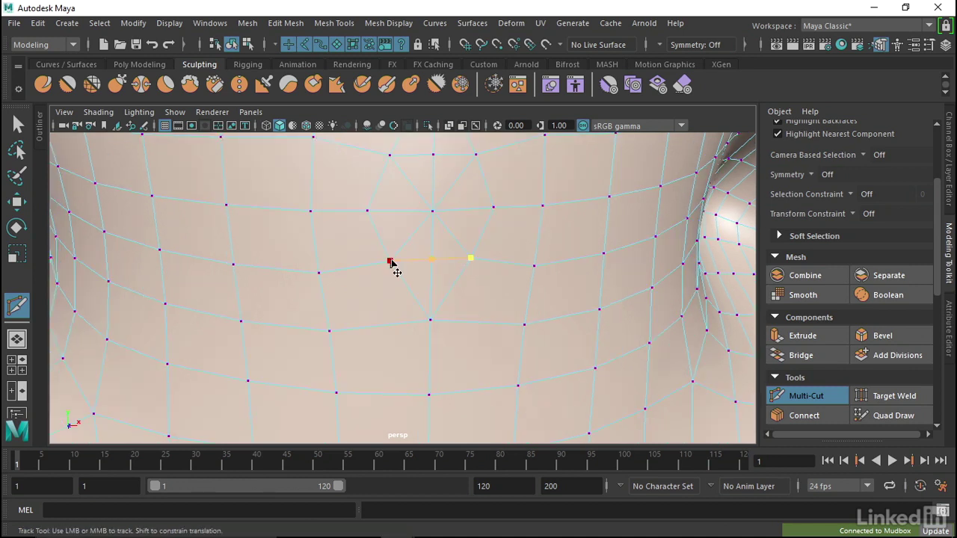
{"action": "key", "text": "Return"}
{"action": "scroll", "coordinate": [441, 239], "scroll_direction": "down", "scroll_amount": 3}
{"action": "scroll", "coordinate": [438, 245], "scroll_direction": "down", "scroll_amount": 2}
Step: Switch to vertex mode and merge the top row of three vertices to its centre
{"action": "key", "text": "w"}
{"action": "right_click", "coordinate": [426, 245]}
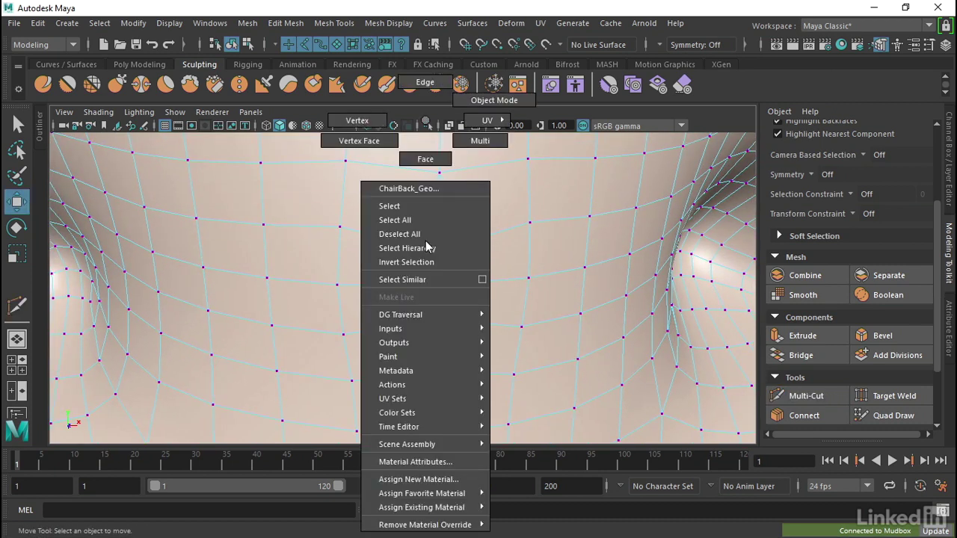
{"action": "left_click", "coordinate": [357, 120]}
{"action": "left_click", "coordinate": [405, 242]}
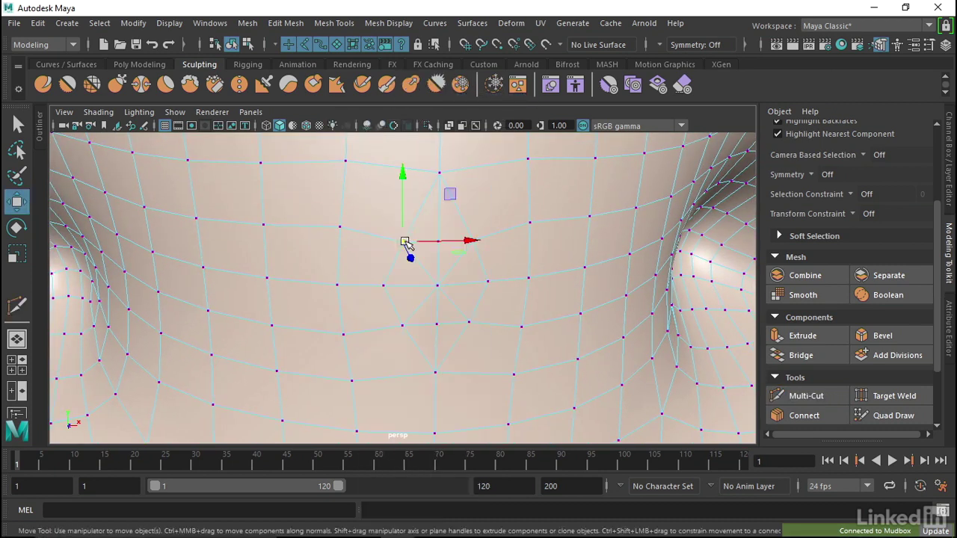
{"action": "key", "text": "q"}
{"action": "left_click", "coordinate": [439, 240], "text": "shift"}
{"action": "left_click", "coordinate": [473, 240], "text": "shift"}
{"action": "left_click", "coordinate": [286, 22]}
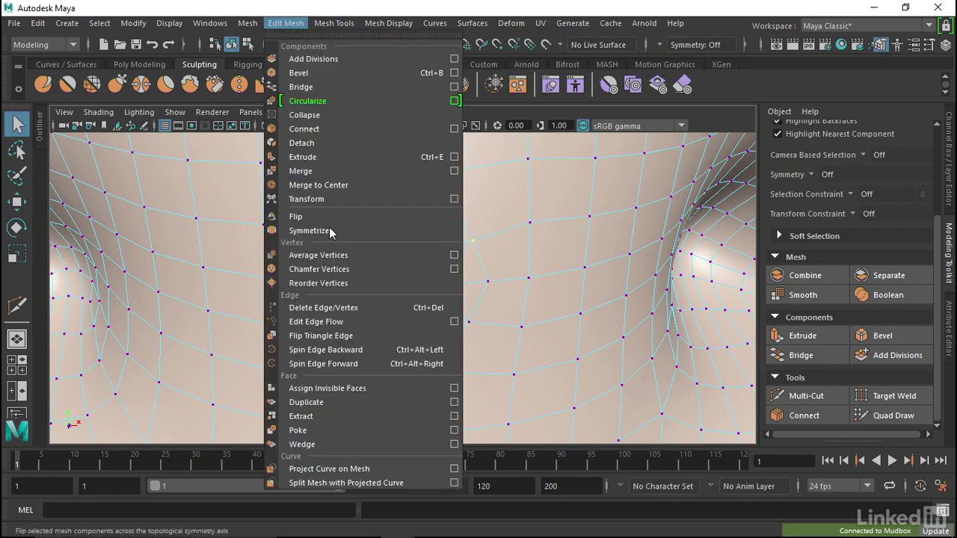
{"action": "left_click", "coordinate": [318, 184]}
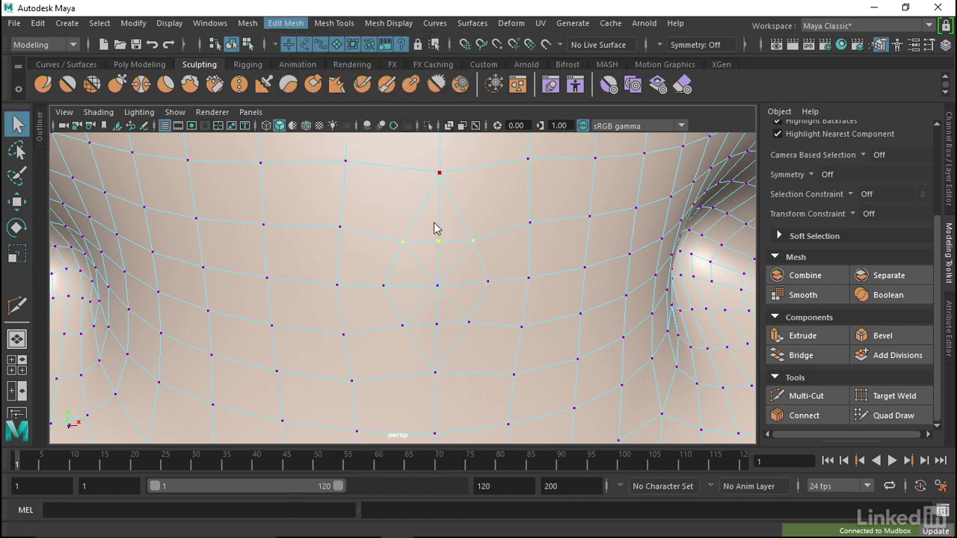
Step: Merge the next two rows of three vertices to their centres, repeating the command with G
{"action": "left_click", "coordinate": [384, 285]}
{"action": "left_click", "coordinate": [438, 286], "text": "shift"}
{"action": "left_click", "coordinate": [487, 281], "text": "shift"}
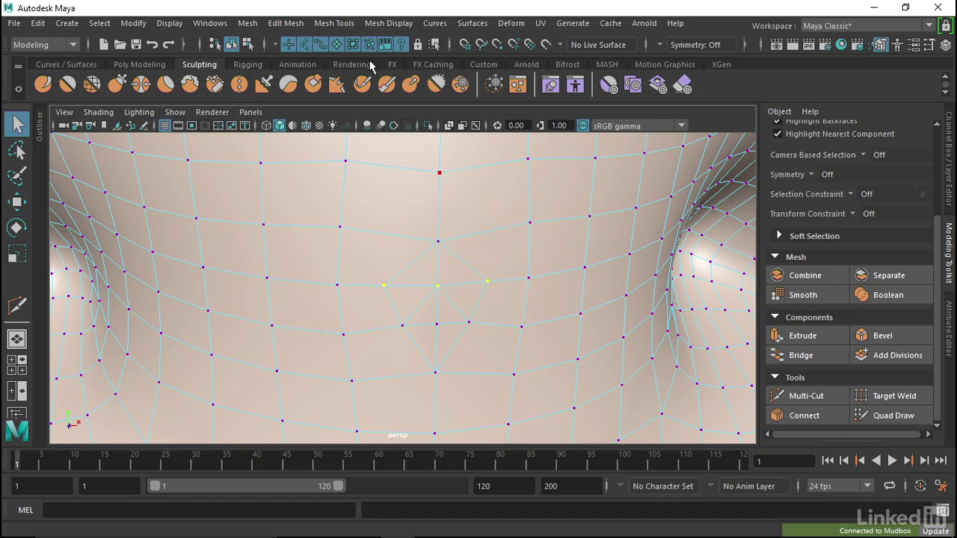
{"action": "left_click", "coordinate": [290, 27]}
{"action": "left_click", "coordinate": [307, 171]}
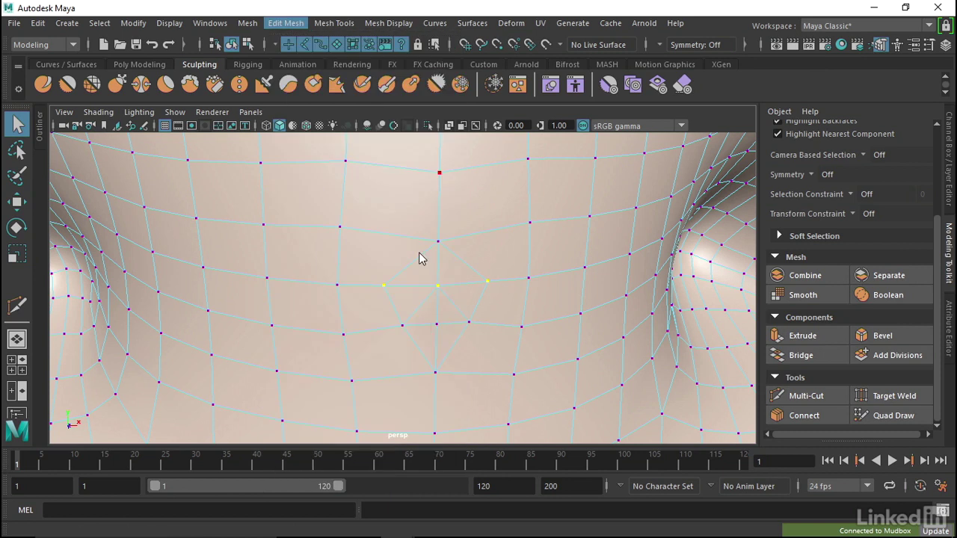
{"action": "left_click", "coordinate": [403, 324]}
{"action": "left_click", "coordinate": [435, 323], "text": "shift"}
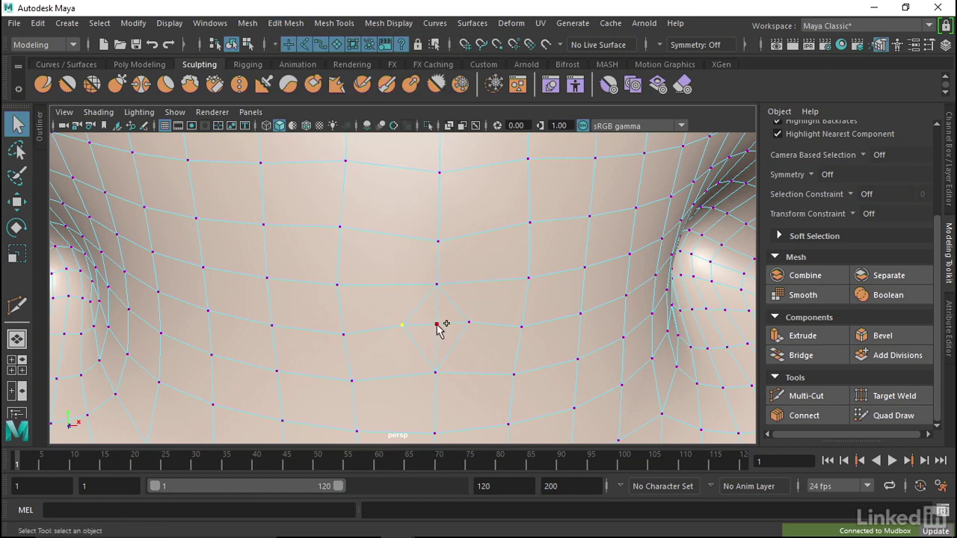
{"action": "left_click", "coordinate": [468, 323], "text": "shift"}
{"action": "key", "text": "g"}
{"action": "scroll", "coordinate": [493, 270], "scroll_direction": "down", "scroll_amount": 3}
Step: Return to object mode, frame the whole armchair and select the ChairBack_Geo mesh
{"action": "scroll", "coordinate": [427, 256], "scroll_direction": "down", "scroll_amount": 2}
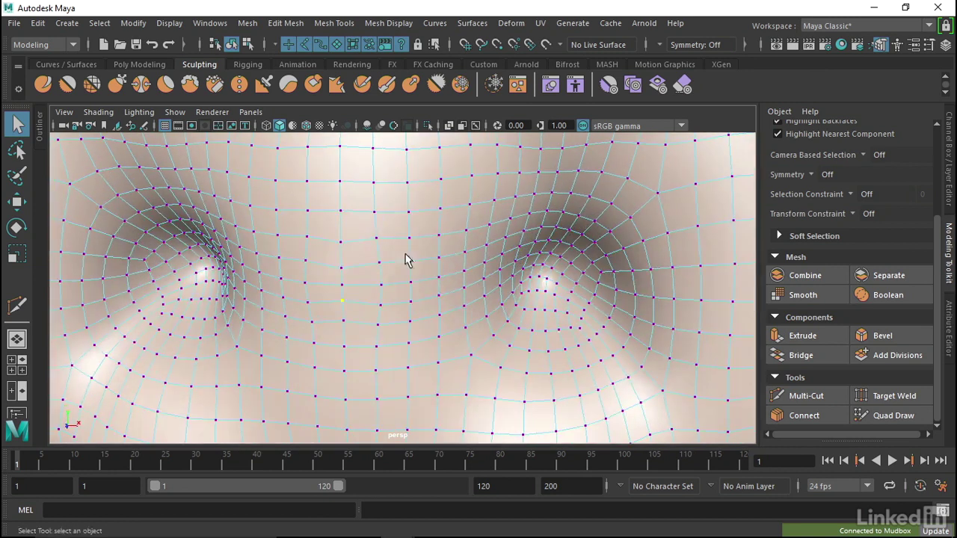
{"action": "key", "text": "w"}
{"action": "right_click_drag", "start_coordinate": [408, 146], "coordinate": [460, 99]}
{"action": "mouse_move", "coordinate": [459, 99]}
{"action": "right_mouse_down", "text": "alt"}
{"action": "mouse_move", "coordinate": [355, 208]}
{"action": "mouse_move", "coordinate": [395, 222]}
{"action": "mouse_move", "coordinate": [325, 230]}
{"action": "right_mouse_up", "text": "alt"}
{"action": "mouse_move", "coordinate": [234, 231]}
{"action": "left_mouse_down", "text": "alt"}
{"action": "mouse_move", "coordinate": [426, 220]}
{"action": "mouse_move", "coordinate": [391, 222]}
{"action": "left_mouse_up", "text": "alt"}
{"action": "mouse_move", "coordinate": [391, 222]}
{"action": "right_mouse_down", "text": "alt"}
{"action": "mouse_move", "coordinate": [431, 260]}
{"action": "mouse_move", "coordinate": [399, 284]}
{"action": "mouse_move", "coordinate": [485, 292]}
{"action": "mouse_move", "coordinate": [523, 310]}
{"action": "mouse_move", "coordinate": [197, 260]}
{"action": "mouse_move", "coordinate": [394, 245]}
{"action": "right_mouse_up", "text": "alt"}
{"action": "left_click_drag", "start_coordinate": [395, 245], "coordinate": [397, 228], "text": "alt"}
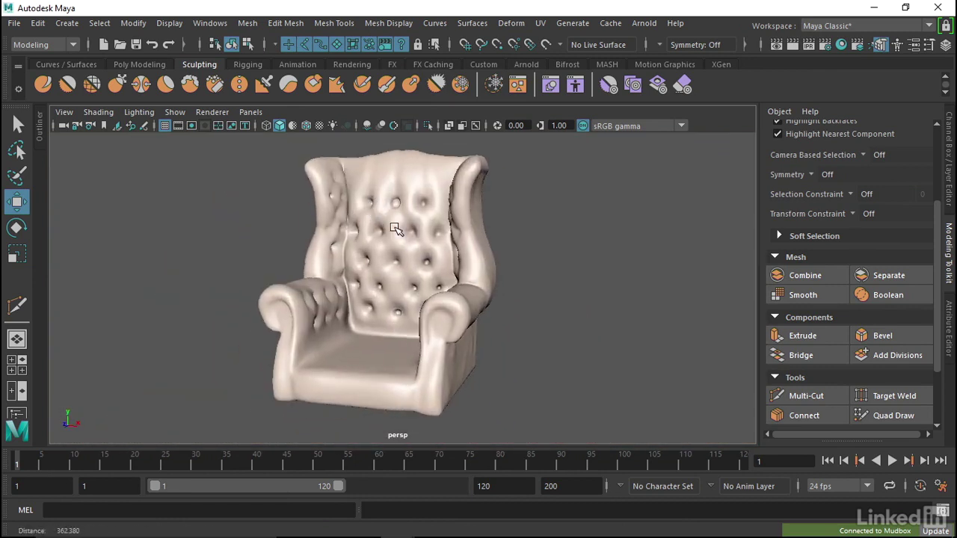
{"action": "left_click", "coordinate": [417, 203]}
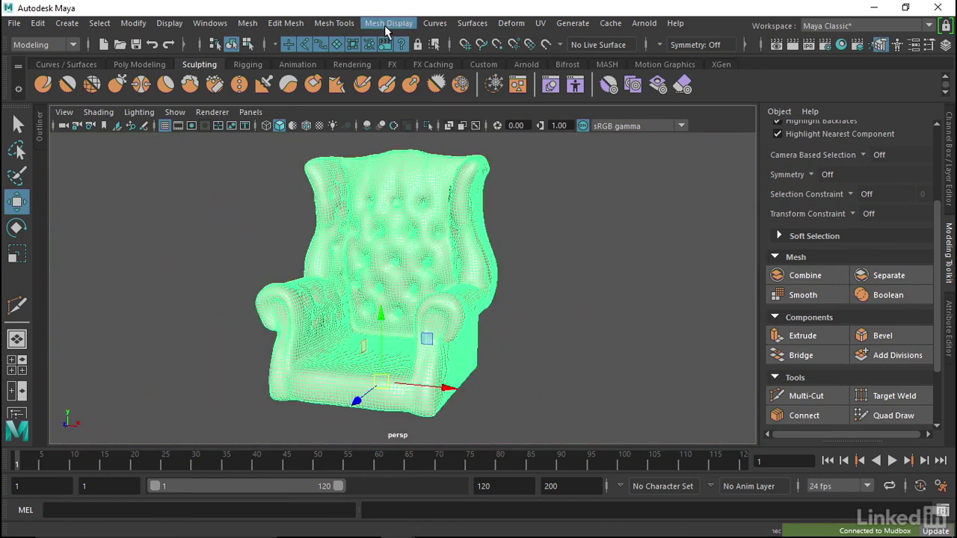
Step: Apply Soften/Harden Edges with reset settings and Angle set to 35
{"action": "left_click", "coordinate": [387, 24]}
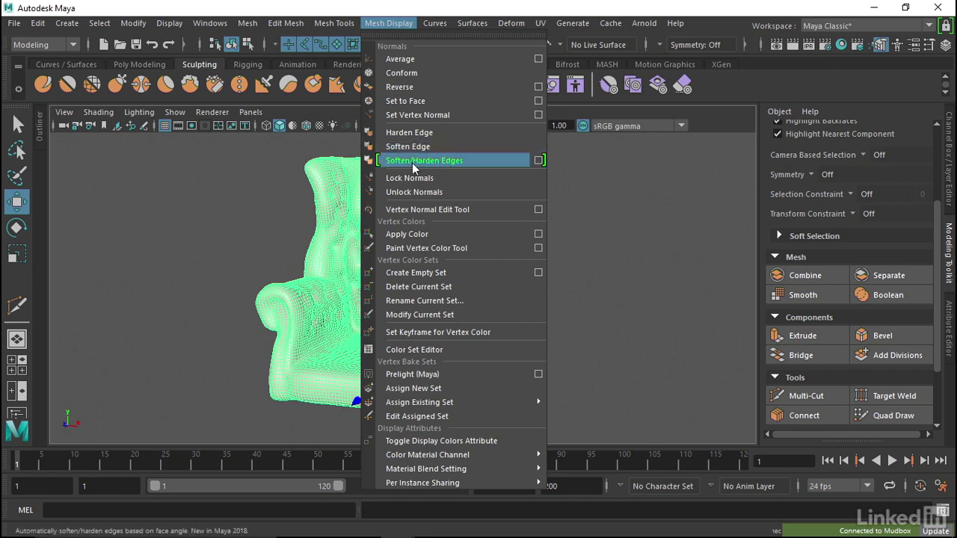
{"action": "left_click", "coordinate": [538, 159]}
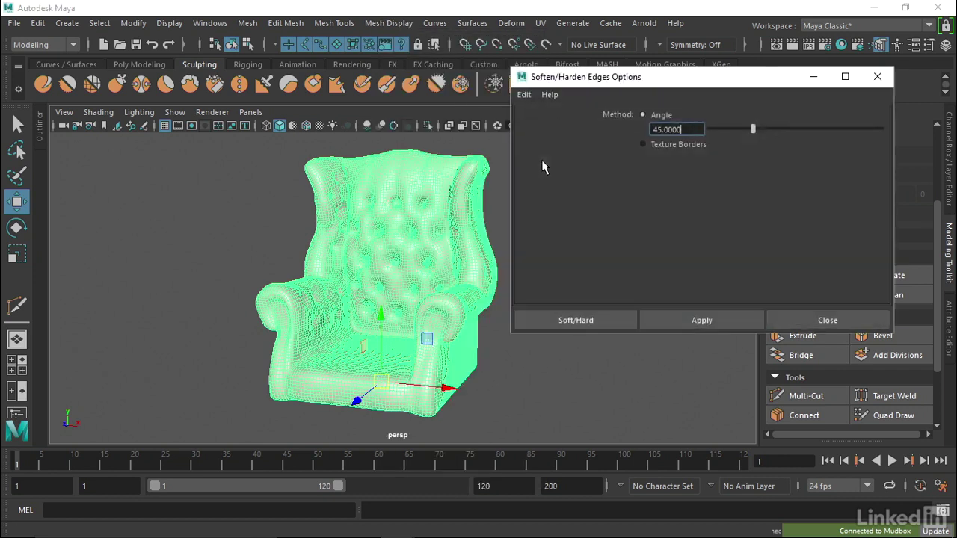
{"action": "left_click", "coordinate": [523, 94]}
{"action": "left_click", "coordinate": [545, 122]}
{"action": "double_click", "coordinate": [664, 130]}
{"action": "type", "text": "35"}
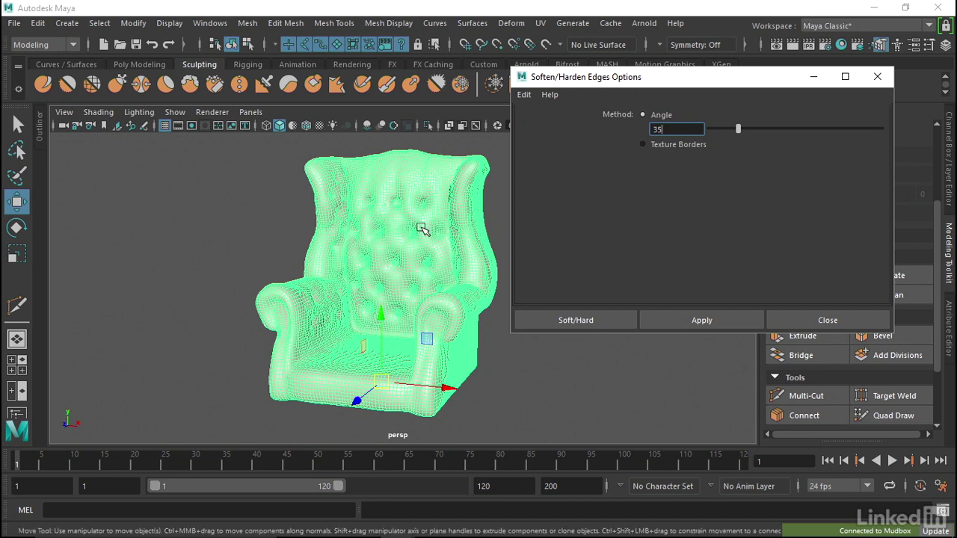
{"action": "left_click_drag", "start_coordinate": [393, 241], "coordinate": [405, 337], "text": "alt"}
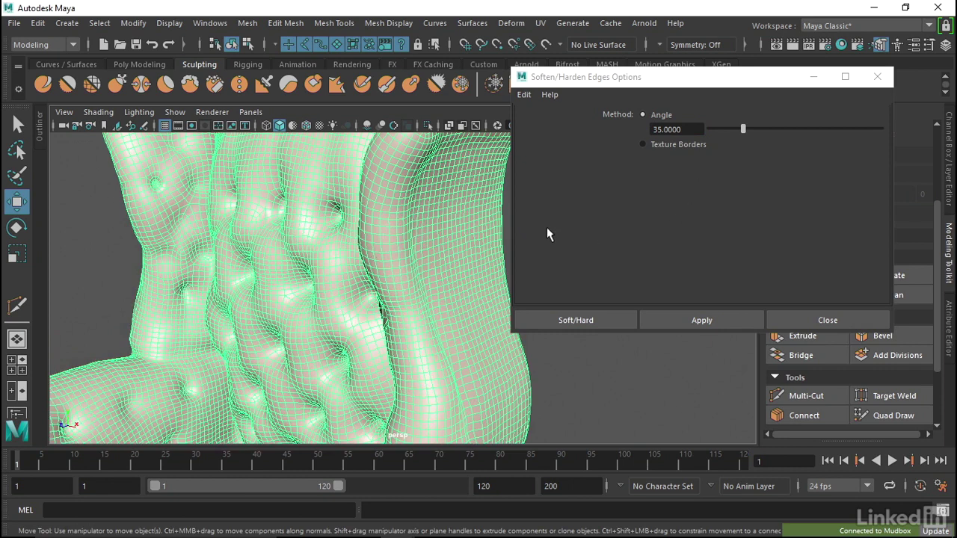
{"action": "left_click", "coordinate": [708, 320]}
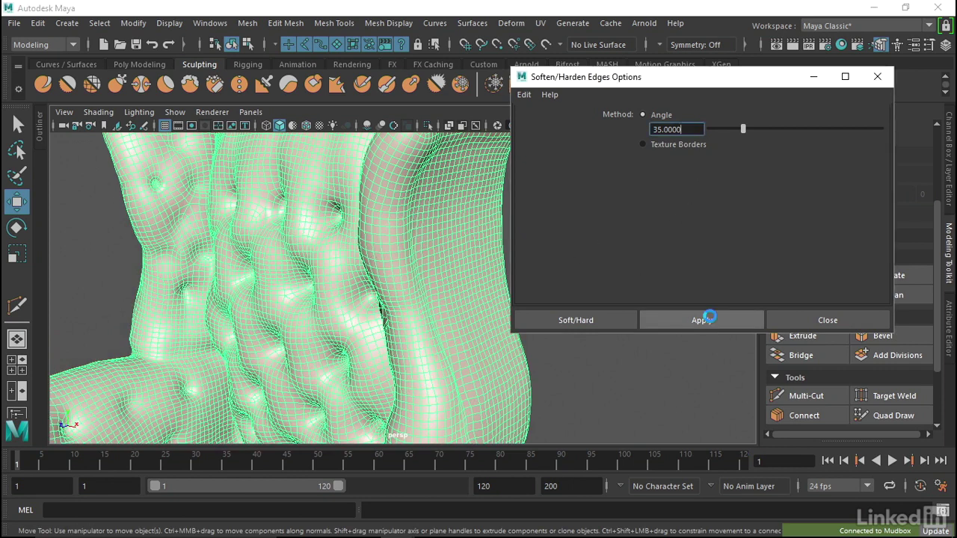
Step: Orbit and zoom out around the chair to inspect the smoothly shaded result
{"action": "left_click_drag", "start_coordinate": [455, 267], "coordinate": [343, 121], "text": "alt"}
{"action": "right_click_drag", "start_coordinate": [342, 121], "coordinate": [381, 101]}
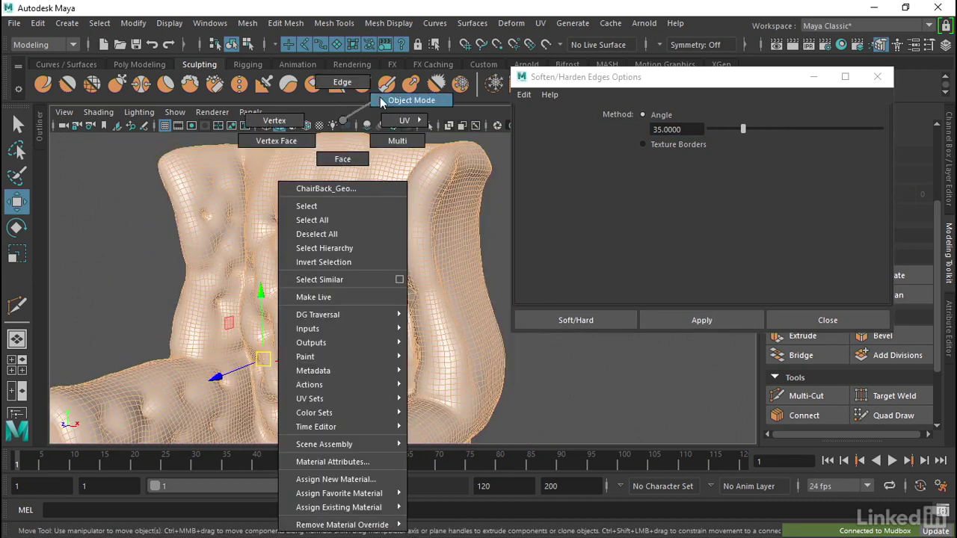
{"action": "left_click", "coordinate": [154, 214]}
{"action": "left_click_drag", "start_coordinate": [154, 214], "coordinate": [292, 214], "text": "alt"}
{"action": "right_click_drag", "start_coordinate": [292, 213], "coordinate": [207, 196], "text": "alt"}
{"action": "left_click_drag", "start_coordinate": [207, 196], "coordinate": [277, 228], "text": "alt"}
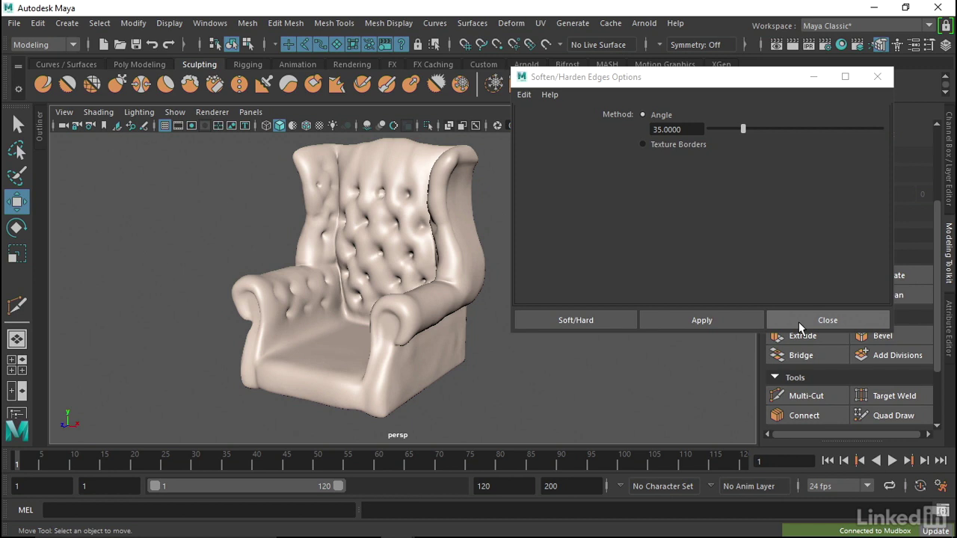
{"action": "left_click", "coordinate": [467, 231]}
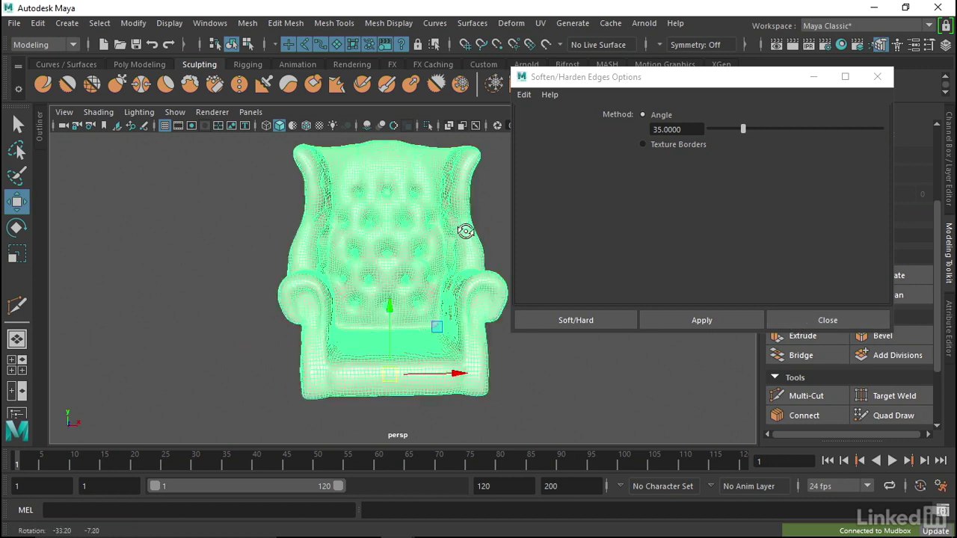
{"action": "left_click_drag", "start_coordinate": [468, 231], "coordinate": [303, 207], "text": "alt"}
{"action": "left_click", "coordinate": [282, 207]}
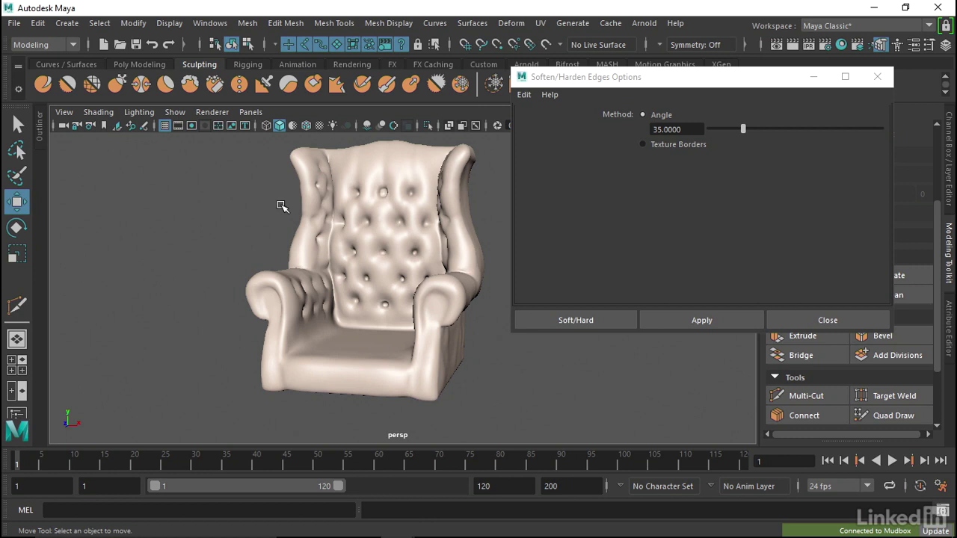
{"action": "mouse_move", "coordinate": [277, 209]}
{"action": "left_mouse_down", "text": "alt"}
{"action": "mouse_move", "coordinate": [320, 231]}
{"action": "mouse_move", "coordinate": [277, 246]}
{"action": "mouse_move", "coordinate": [272, 220]}
{"action": "mouse_move", "coordinate": [322, 224]}
{"action": "mouse_move", "coordinate": [316, 233]}
{"action": "left_mouse_up", "text": "alt"}
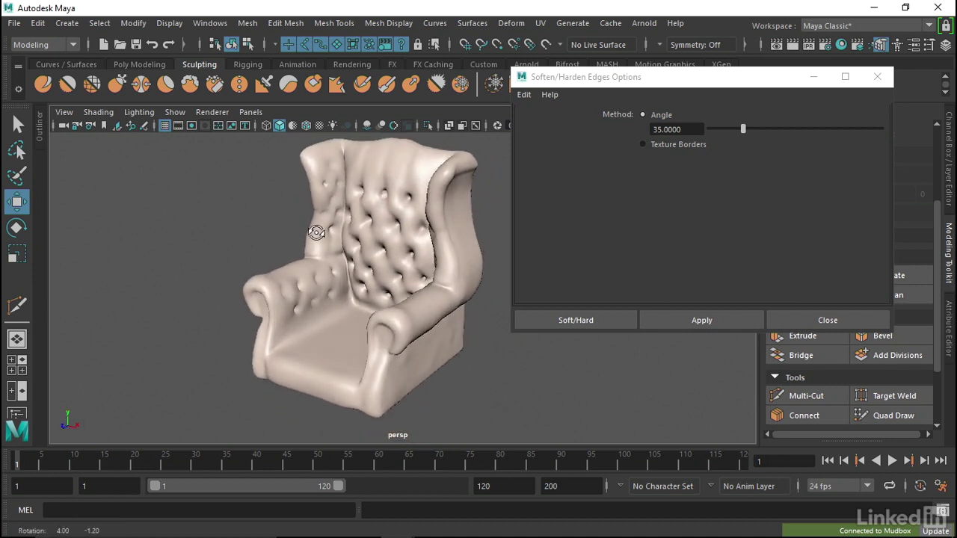